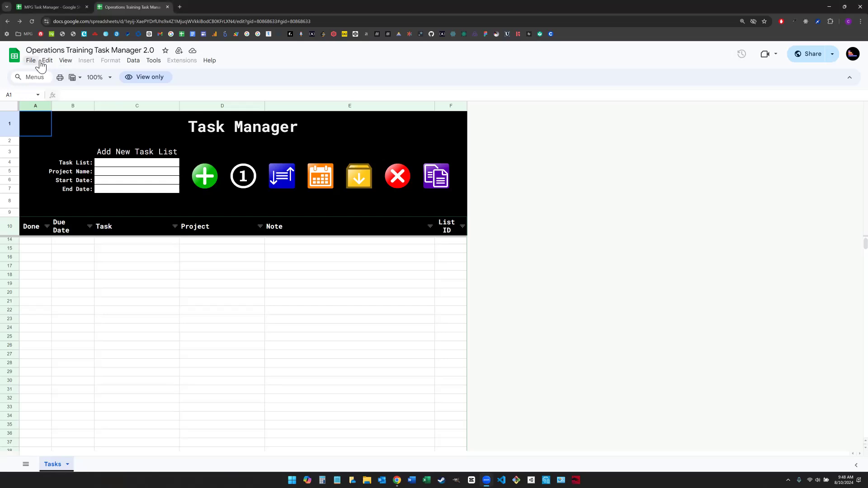
Make a copy of the view-only spreadsheet in My Drive, named Operations Training Task Manager 2.0
click(40, 62)
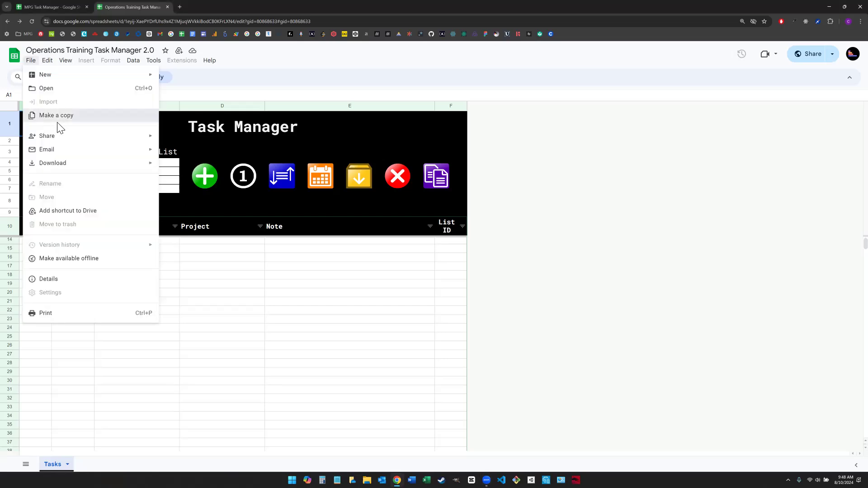
click(57, 117)
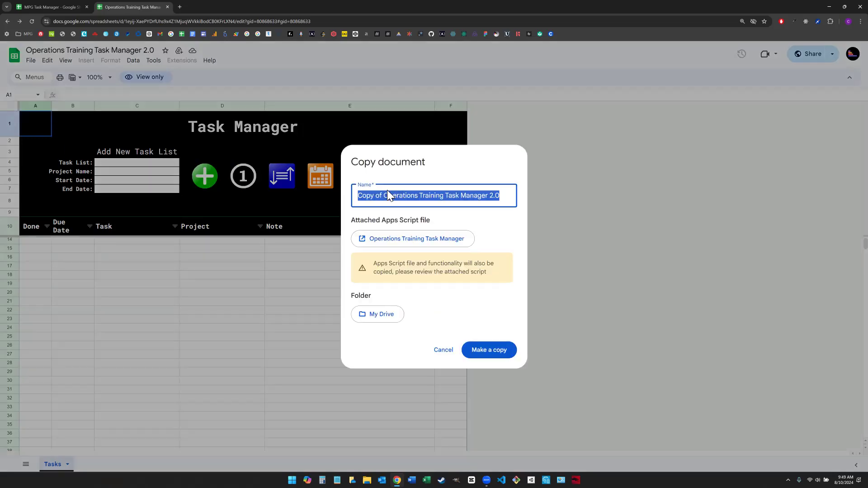
double_click(379, 201)
drag(370, 204, 363, 203)
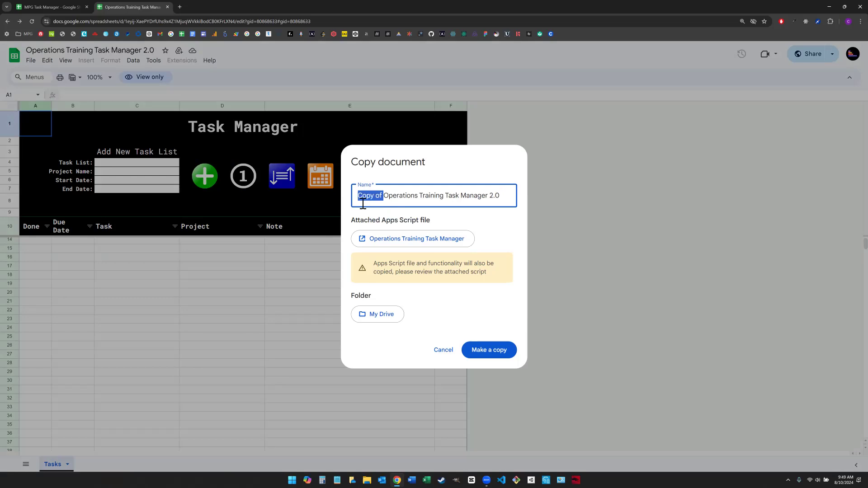
key(BackSpace)
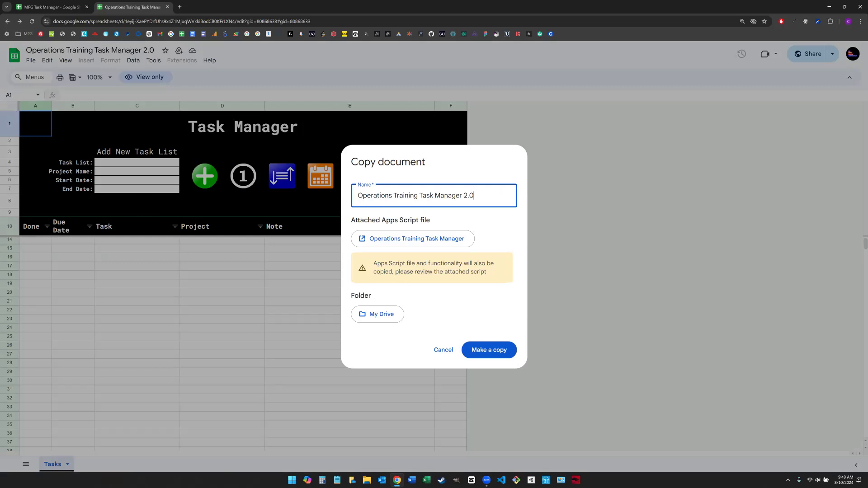
click(489, 350)
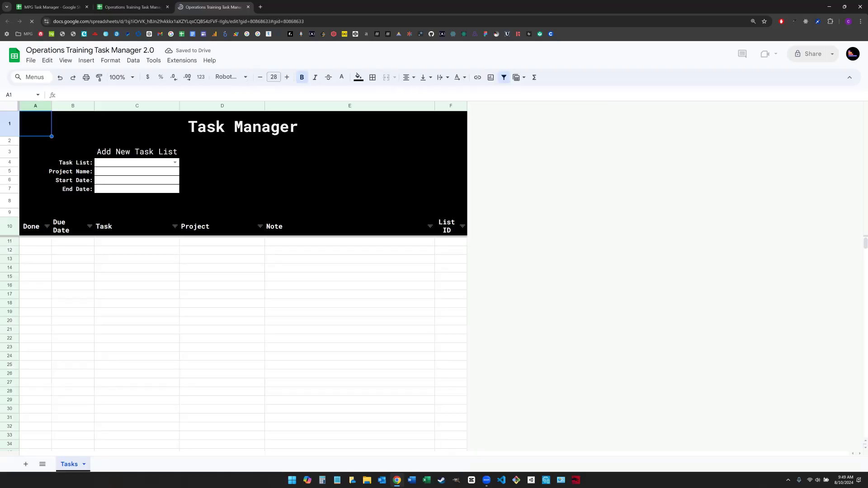
Close the view-only original spreadsheet and keep the new editable copy open
click(135, 7)
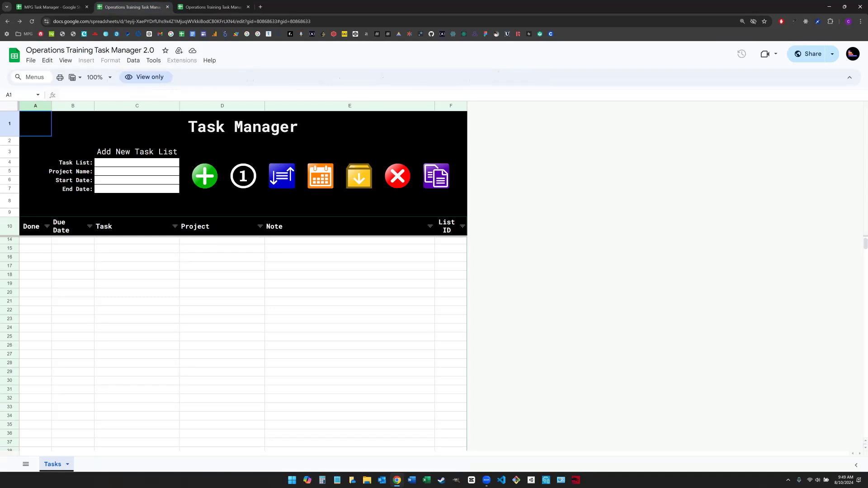
click(203, 12)
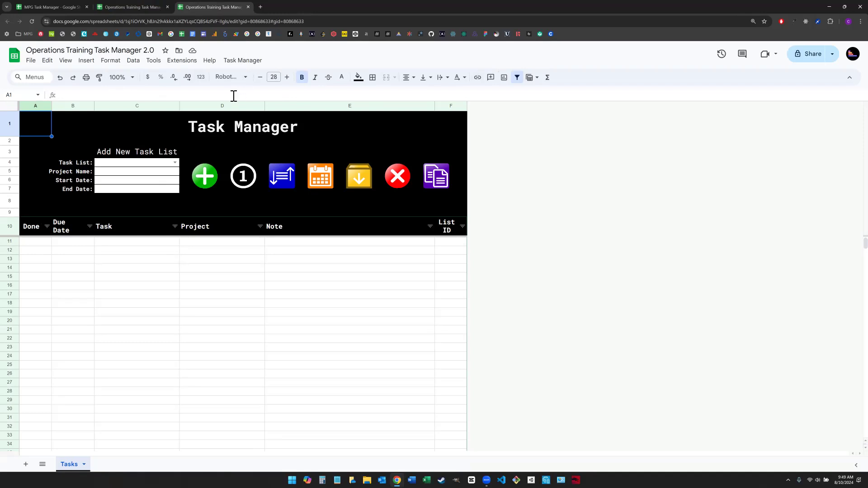
click(168, 10)
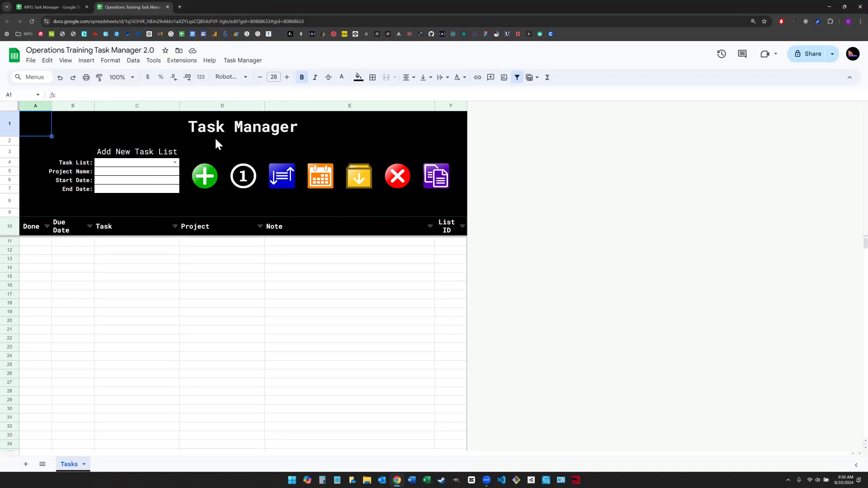
Set the Task List field of the new task list form to Buyer Accepted Offer
click(176, 162)
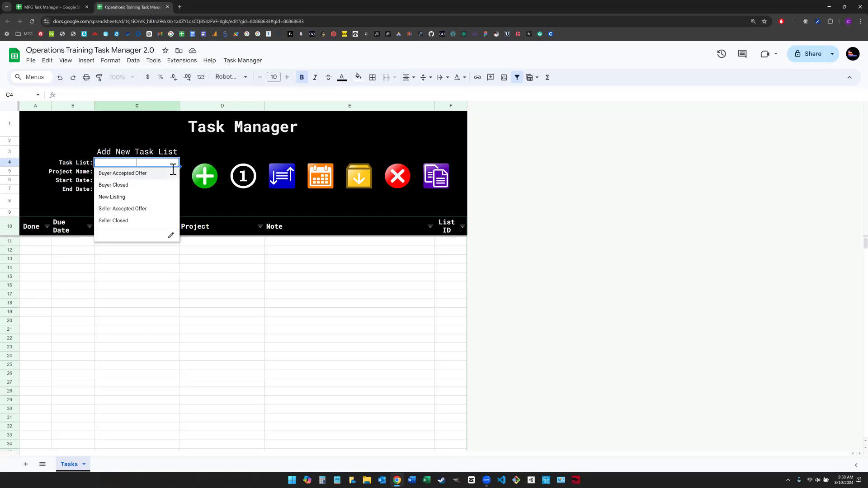
key(Escape)
click(153, 173)
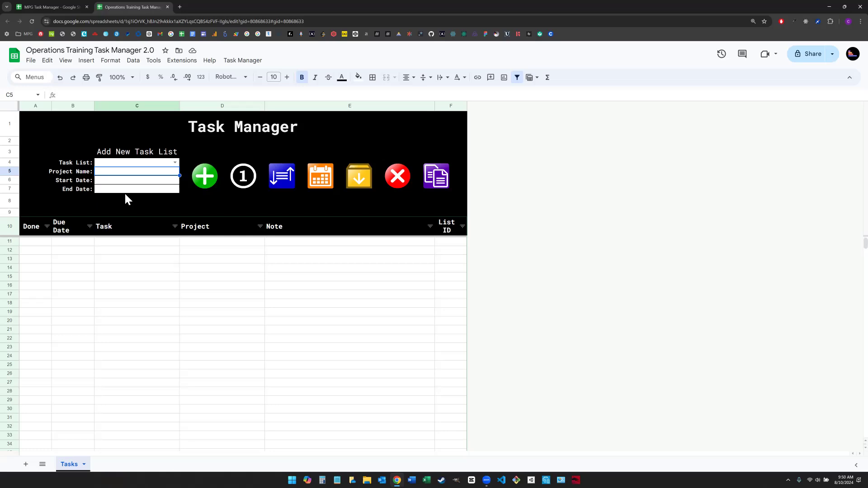
click(175, 166)
click(154, 174)
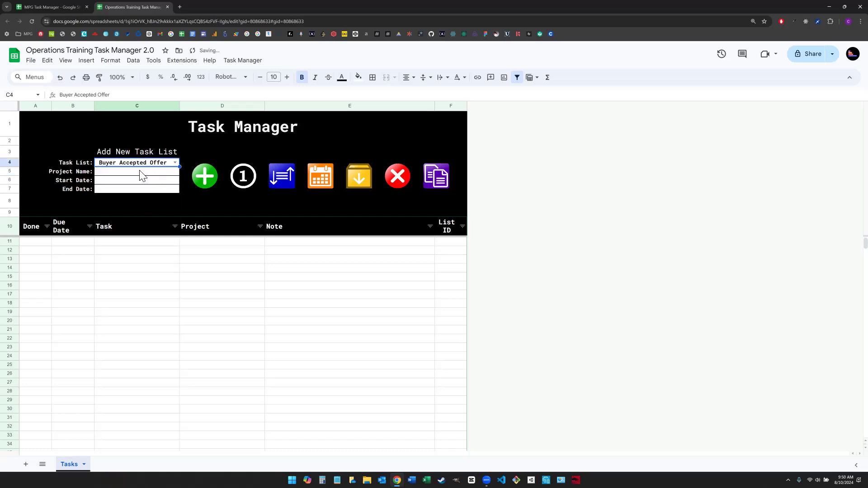
Enter the property's street address and client's name as the project name, and check the Start Date calendar without picking a date
click(140, 172)
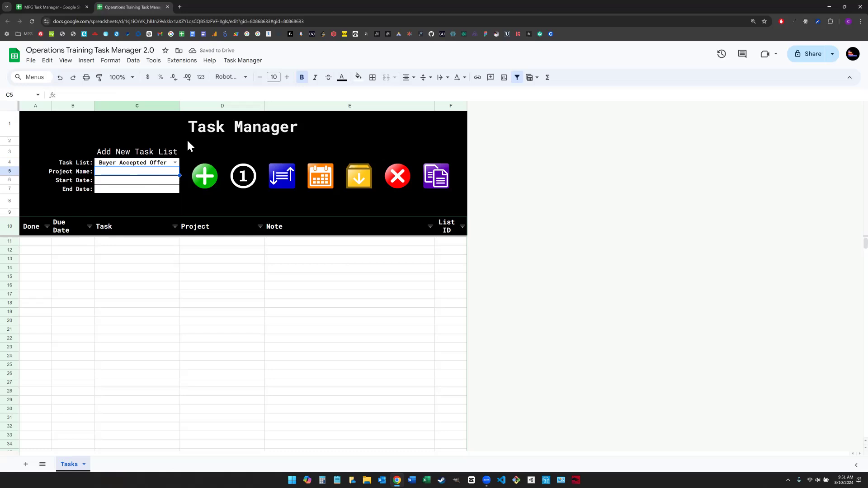
text(123)
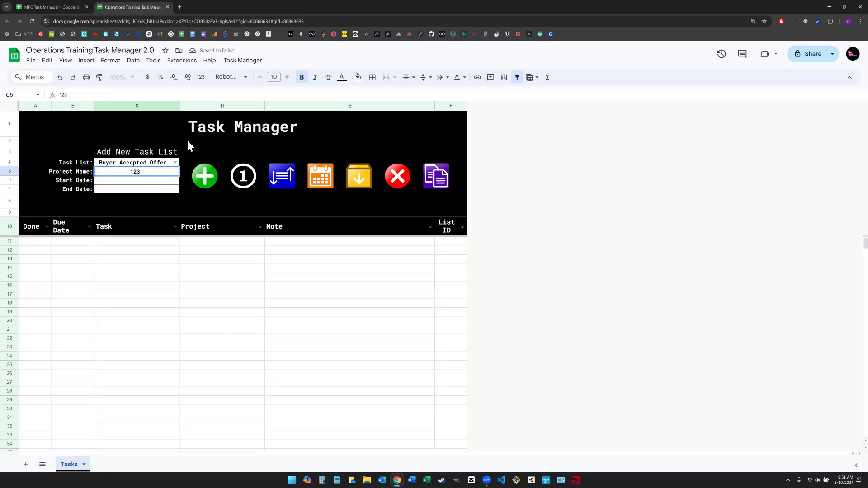
text( Main - Chris)
click(127, 182)
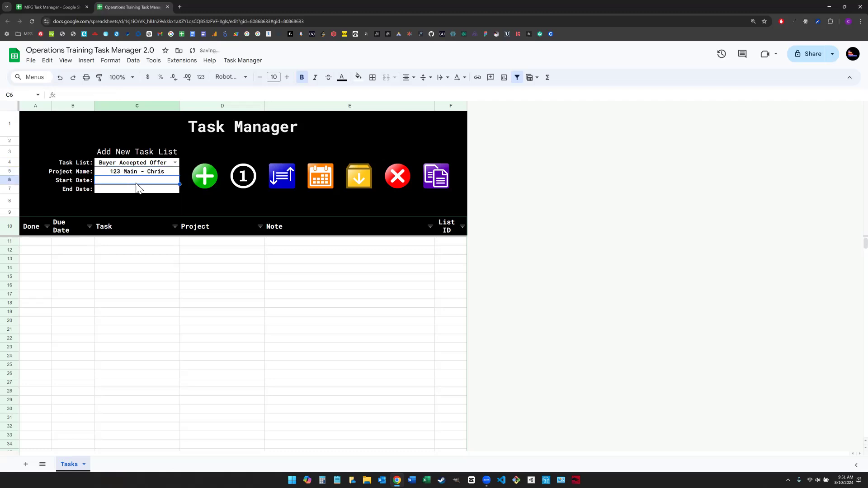
double_click(137, 180)
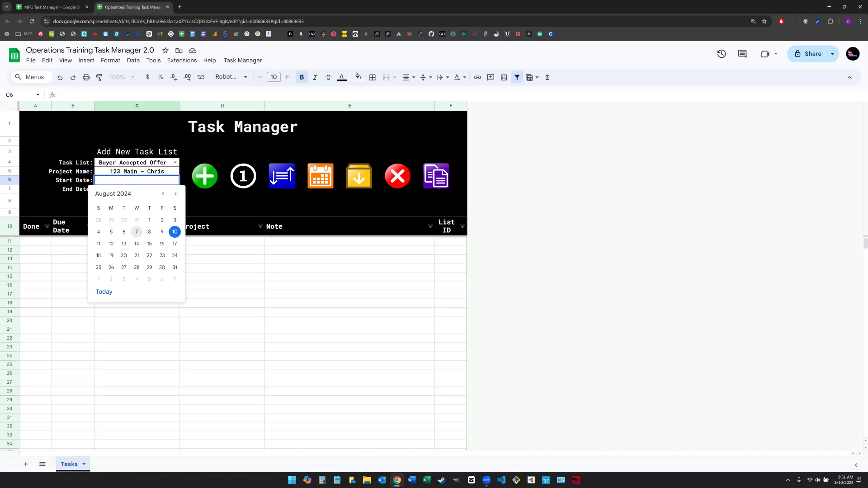
key(Escape)
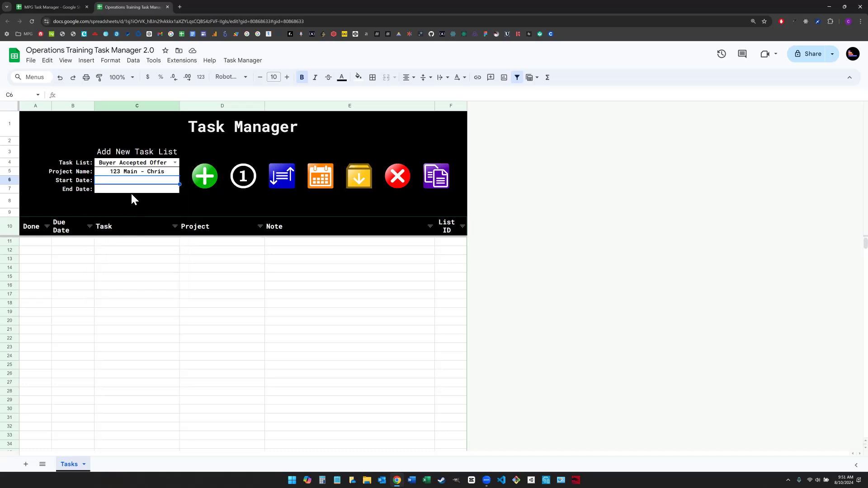
Clear the Task List and Project Name fields of the new task list form
click(135, 163)
key(Delete)
key(Down)
key(Delete)
key(Up)
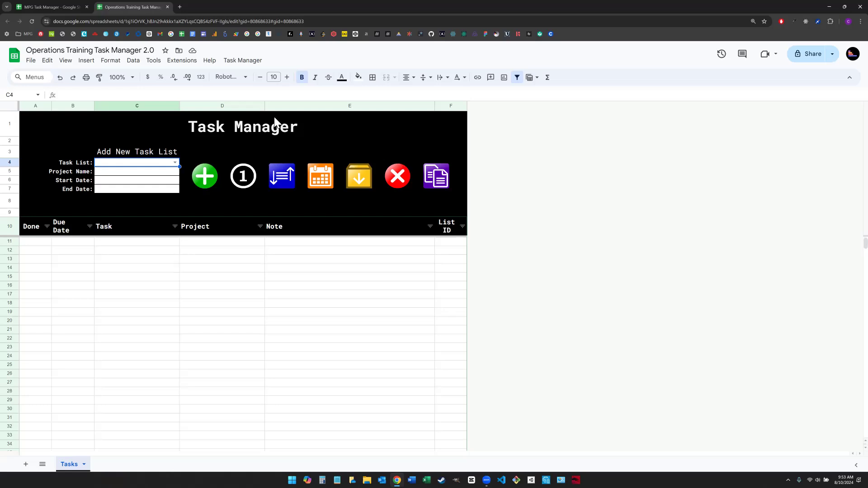
click(243, 61)
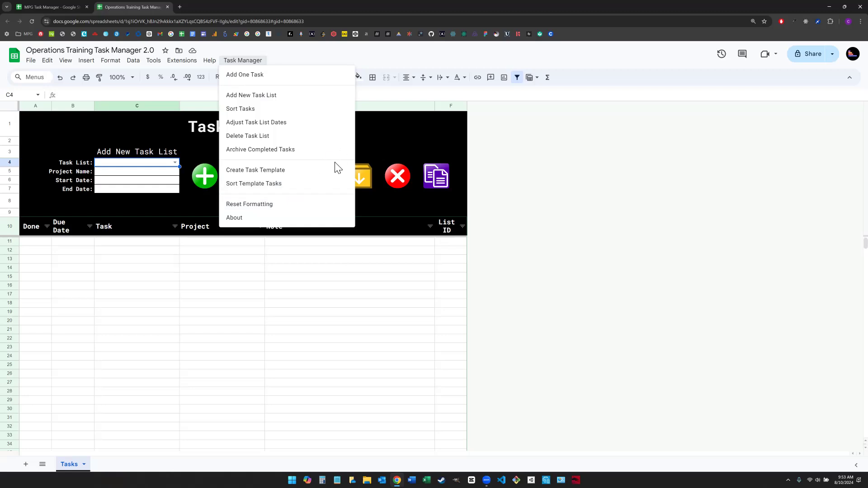
click(373, 134)
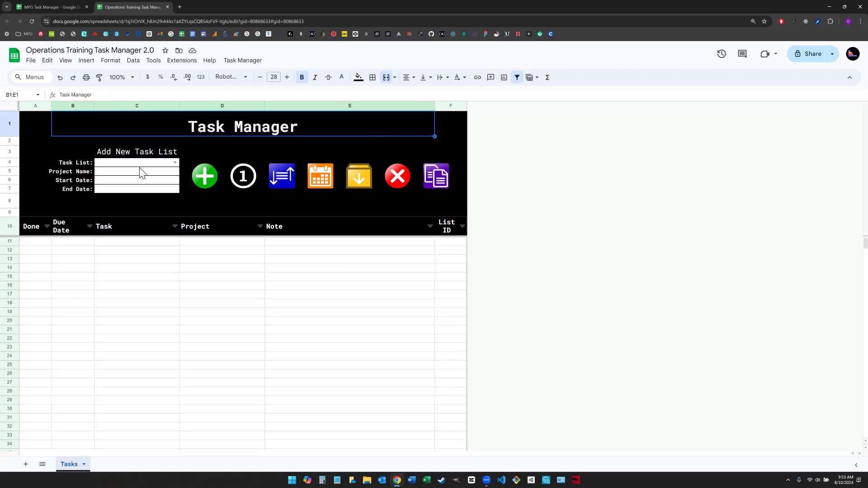
Choose Buyer Accepted Offer as the task list and enter the property's street address and client's name as the project name
click(175, 162)
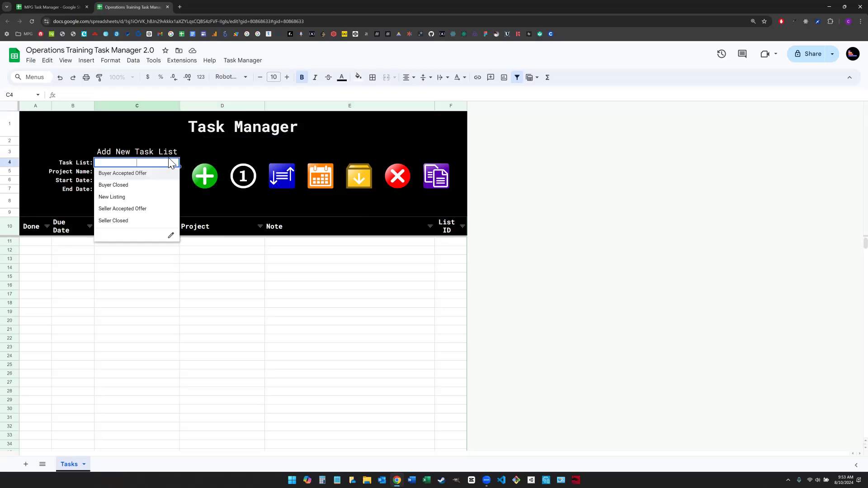
click(151, 177)
click(146, 172)
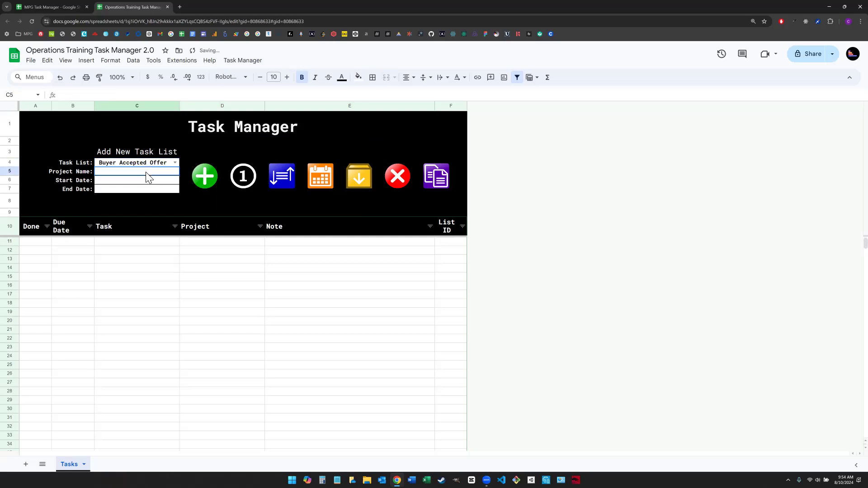
text(123 Main)
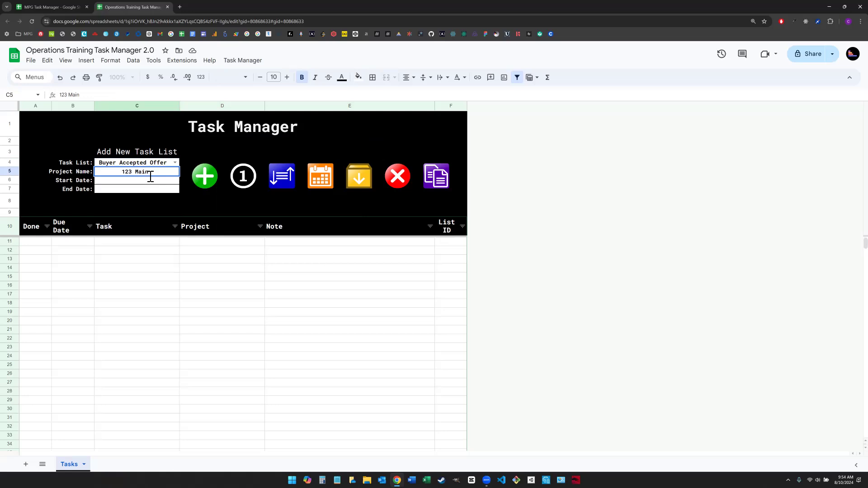
text( - Chris)
Set the new task list's start date to 8/10/2024 and its end date to 9/6/2024
double_click(147, 182)
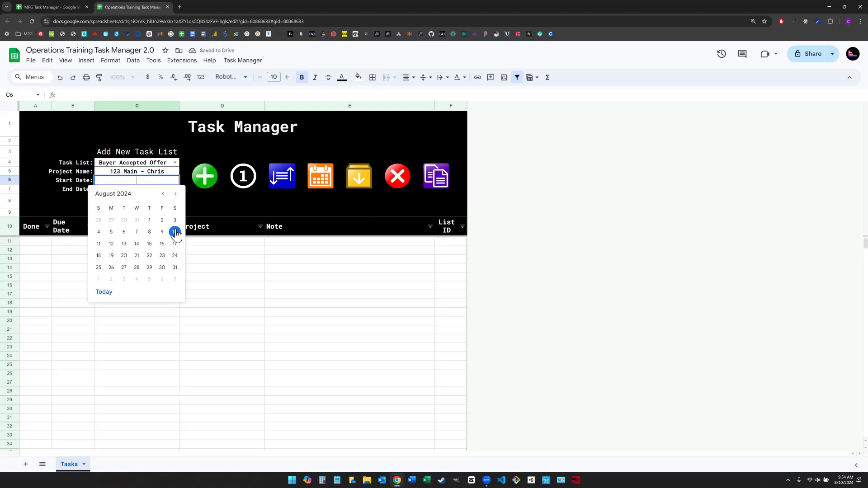
click(175, 232)
double_click(142, 191)
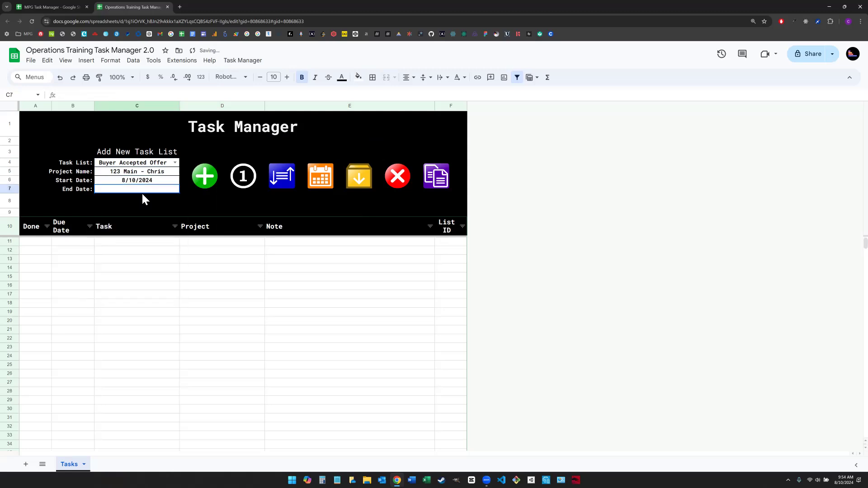
click(176, 203)
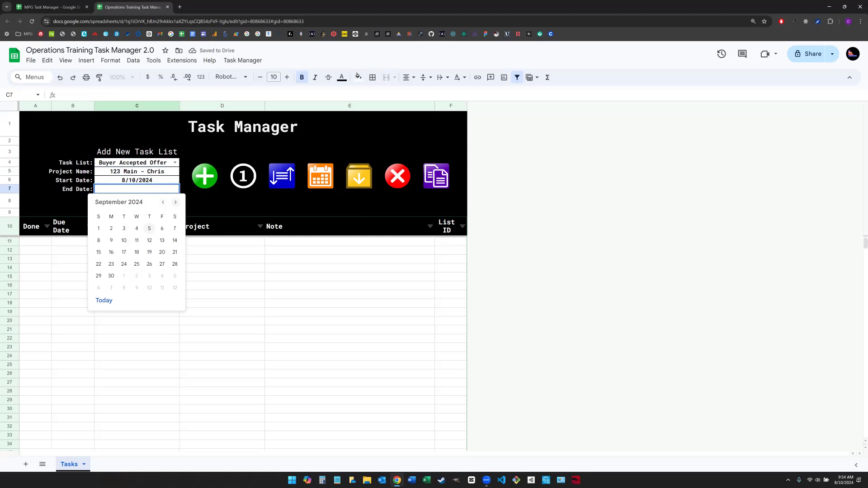
click(164, 230)
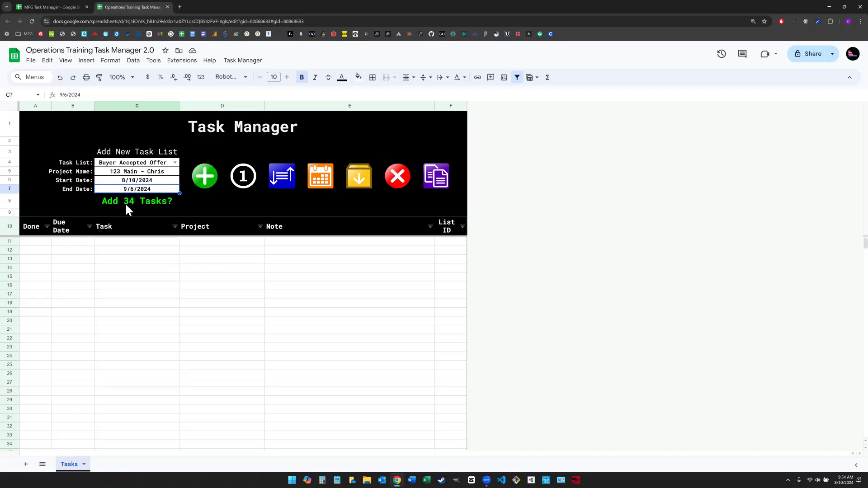
key(Down)
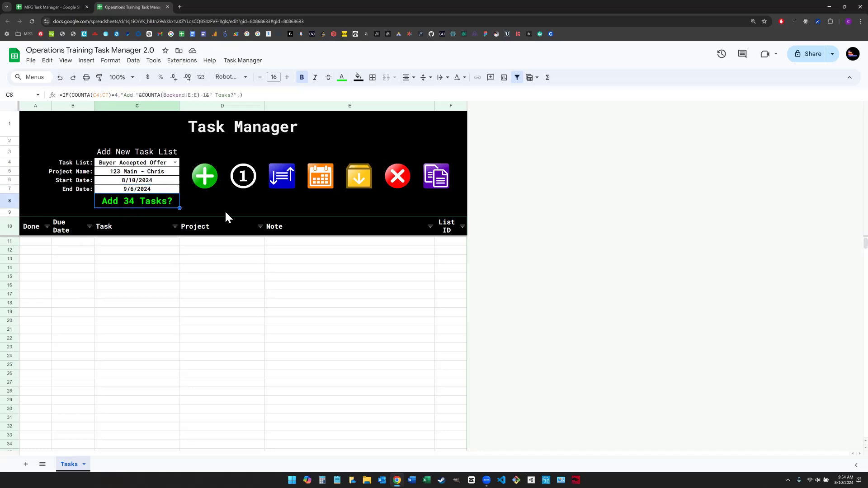
click(163, 182)
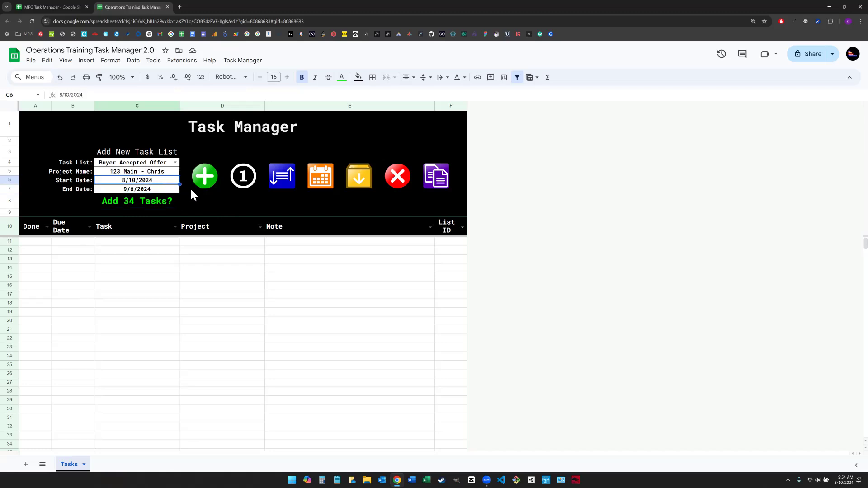
Run the add task list script and authorize it to manage this spreadsheet with the offered Google account
click(205, 179)
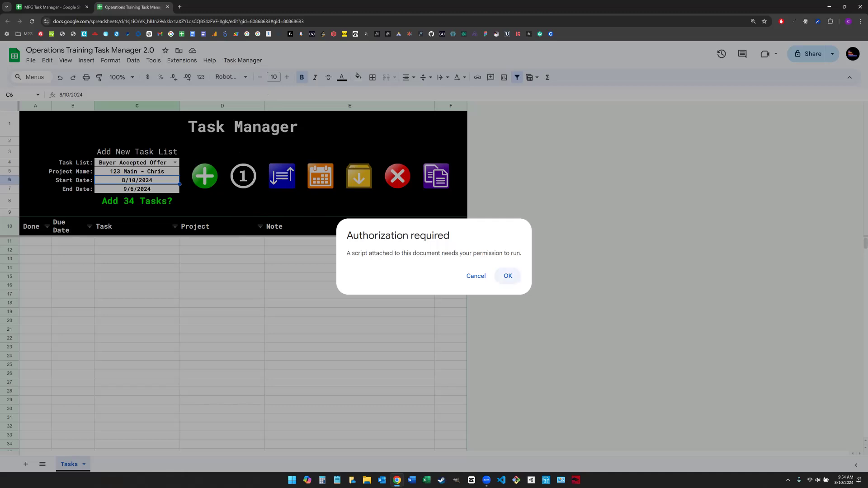
click(508, 275)
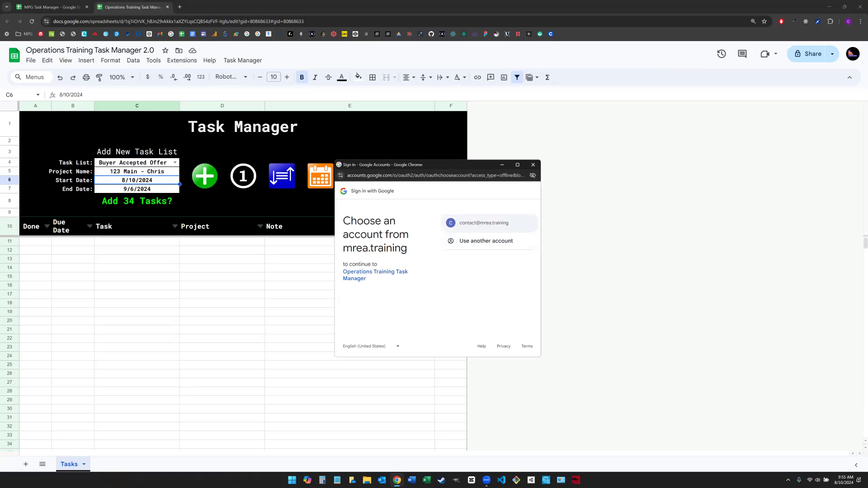
click(483, 223)
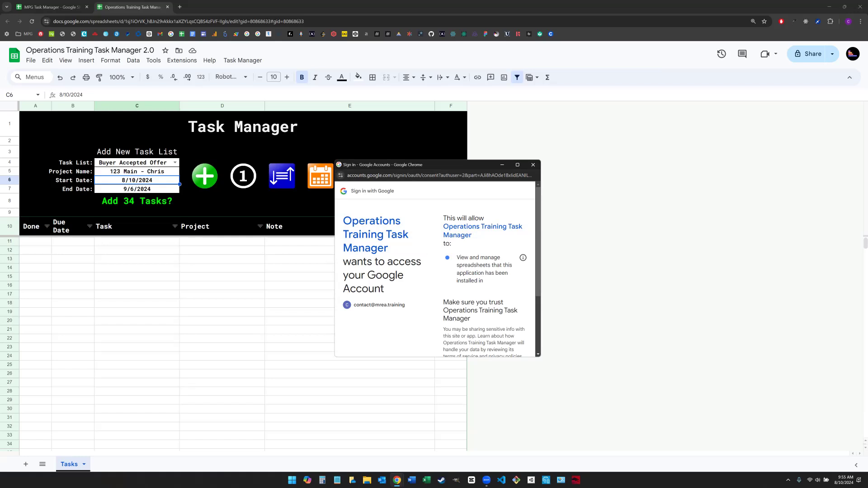
scroll(435, 269, down, 1)
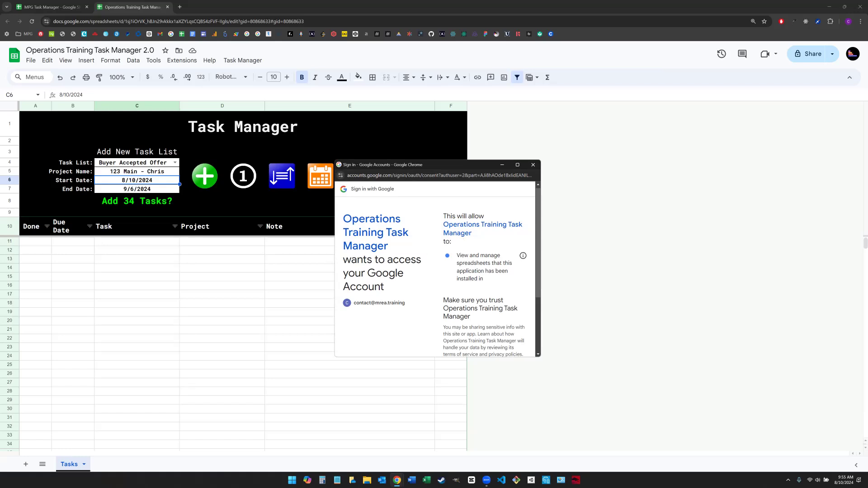
scroll(435, 269, down, 2)
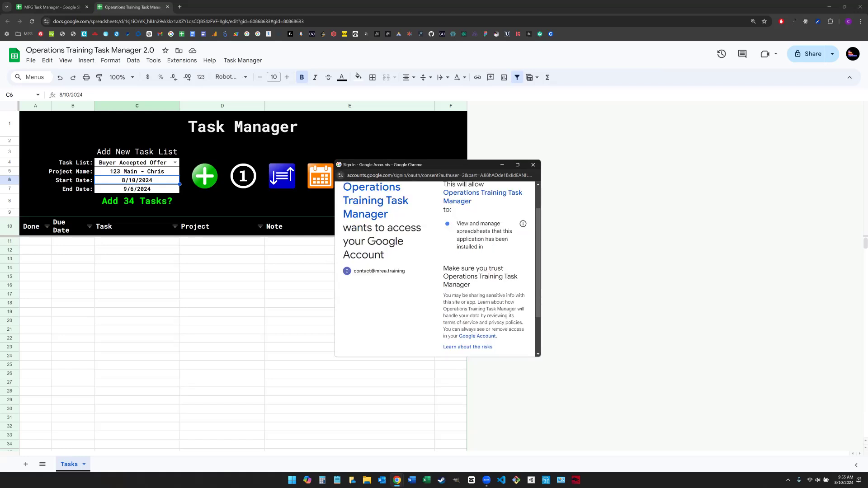
scroll(435, 270, down, 3)
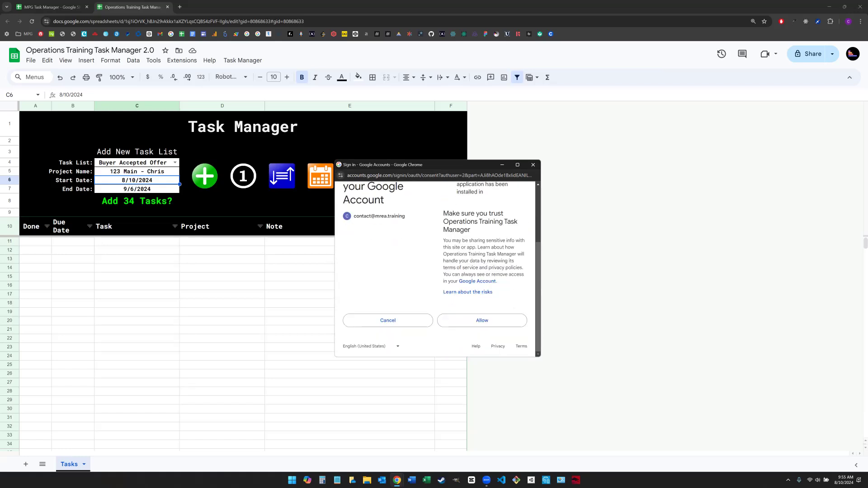
click(483, 320)
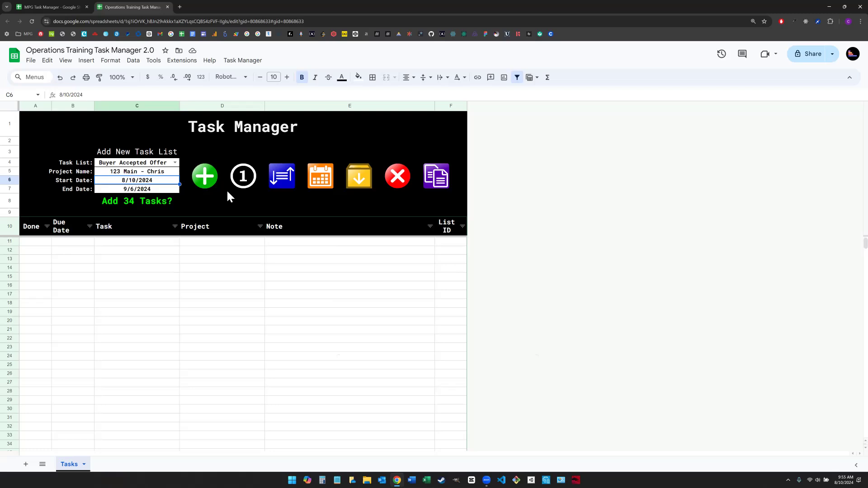
Run the add task list script to add the Buyer Accepted Offer tasks to the sheet
click(211, 178)
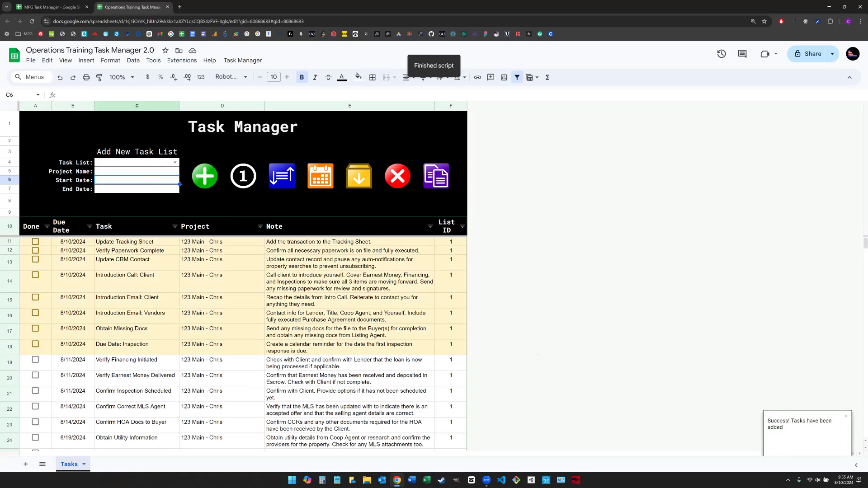
Review the generated tasks and their due dates from the start of the list through closing
scroll(243, 345, down, 1)
scroll(243, 344, up, 1)
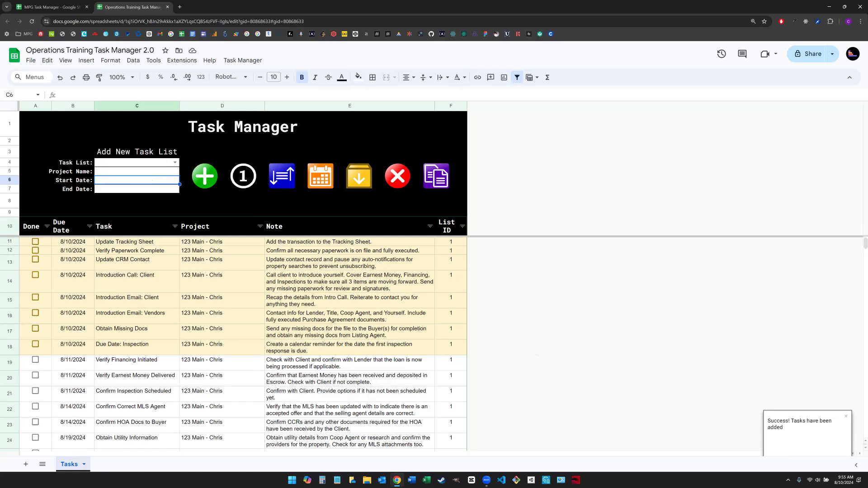
scroll(243, 344, down, 6)
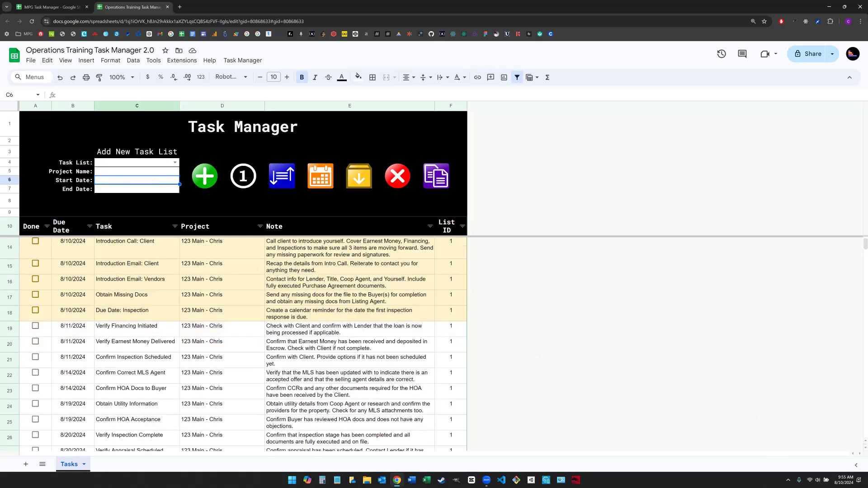
scroll(243, 345, down, 3)
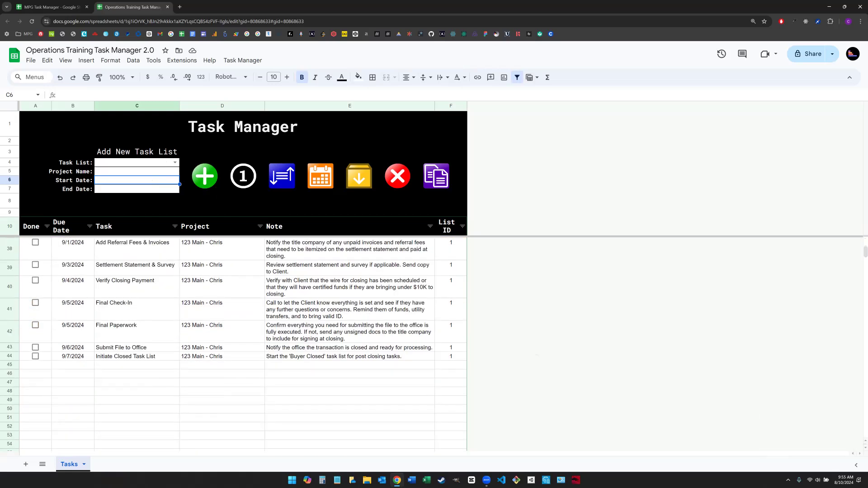
scroll(242, 344, up, 7)
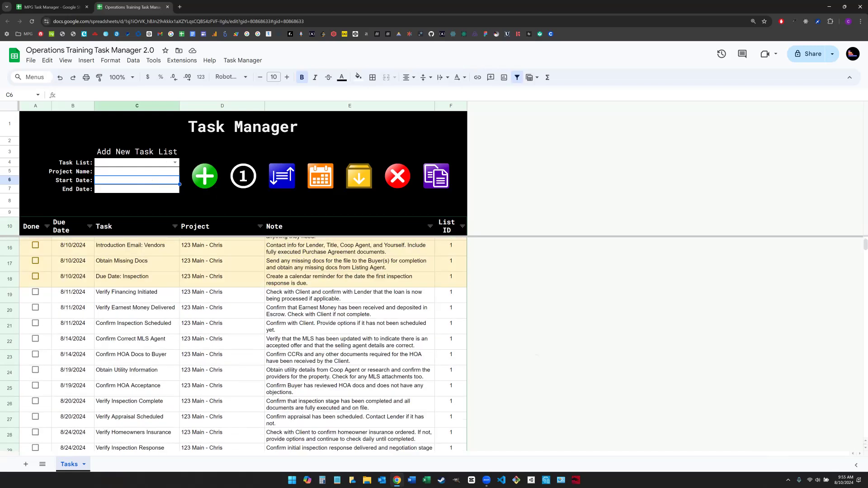
scroll(243, 344, up, 2)
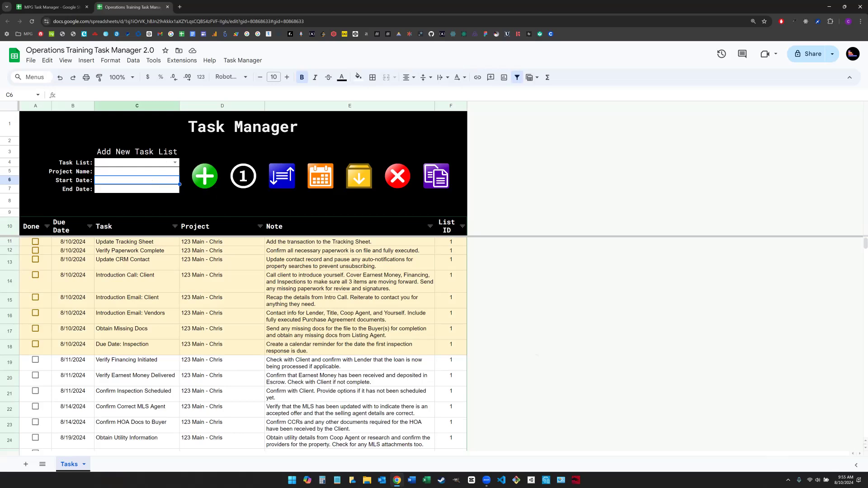
click(73, 242)
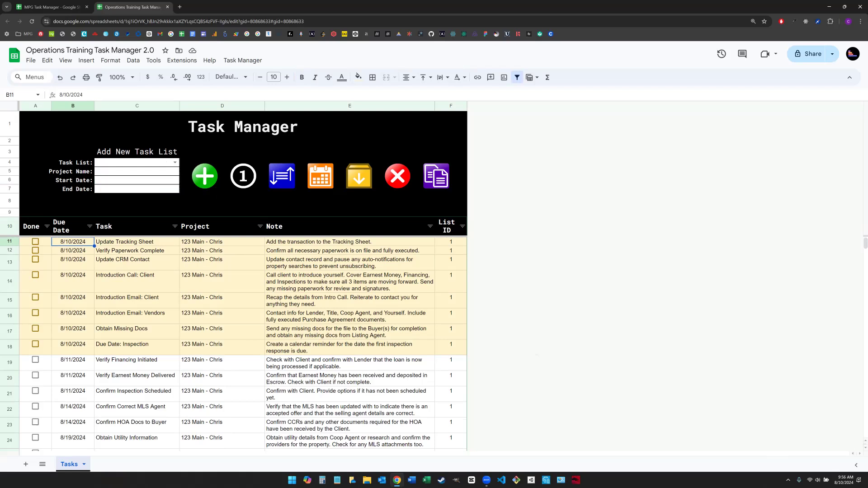
scroll(234, 344, down, 1)
scroll(233, 344, down, 1)
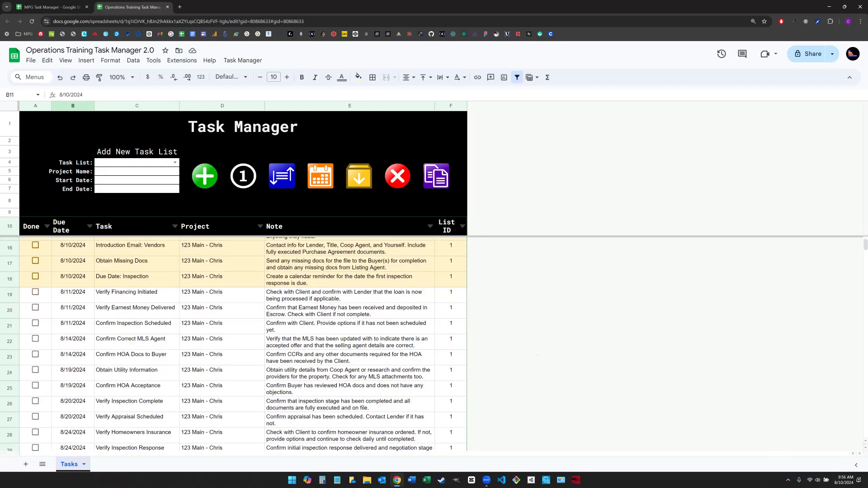
scroll(233, 344, down, 2)
scroll(234, 343, up, 3)
scroll(233, 344, up, 1)
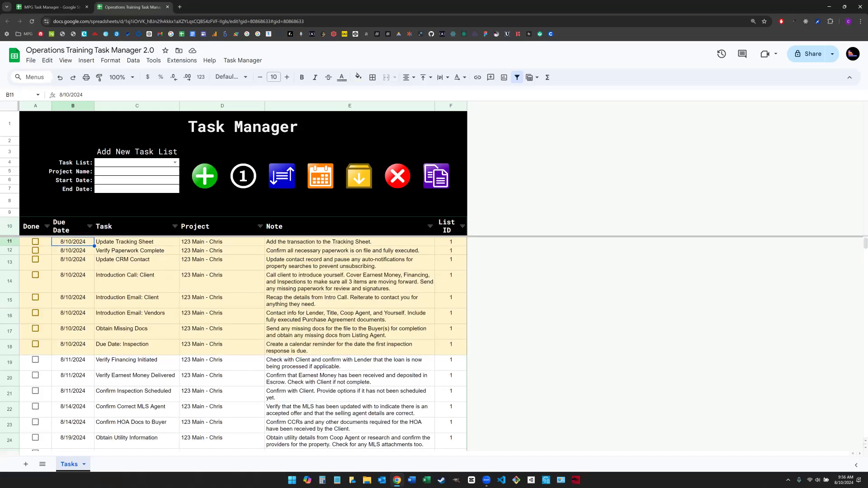
Set the due date of the Introduction Email: Client task to 8/9/2024 and return it to 8/10/2024
click(73, 301)
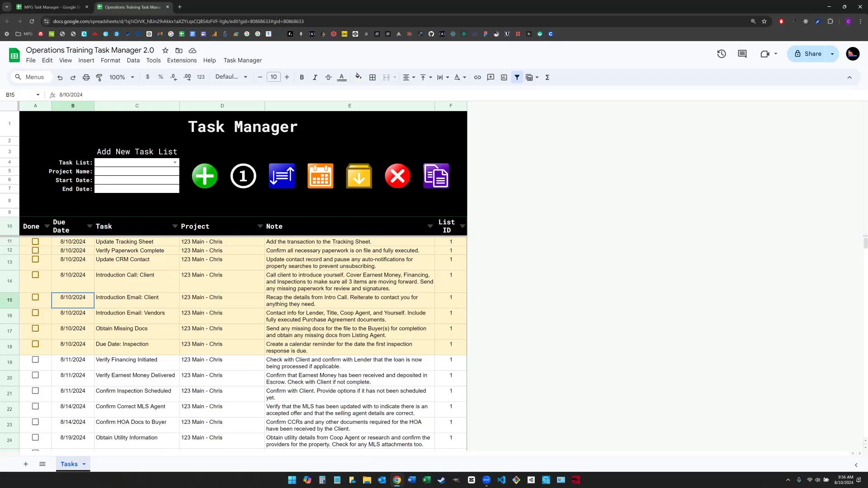
key(Return)
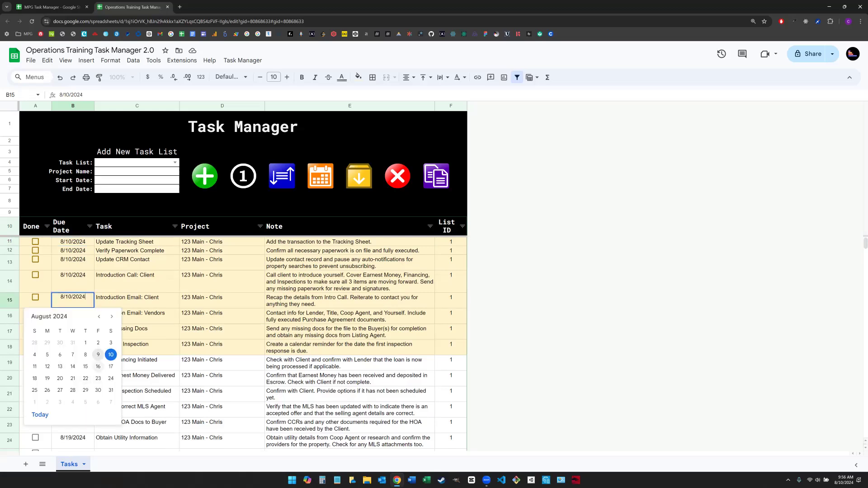
click(99, 355)
click(137, 331)
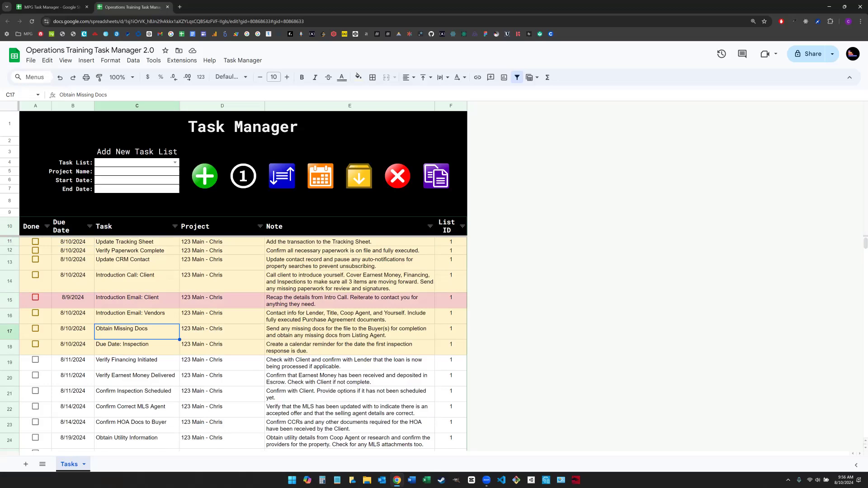
double_click(73, 299)
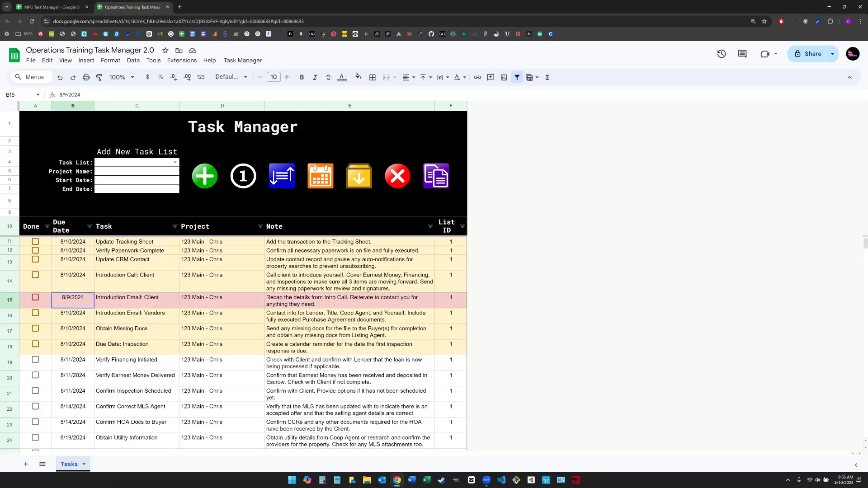
click(110, 354)
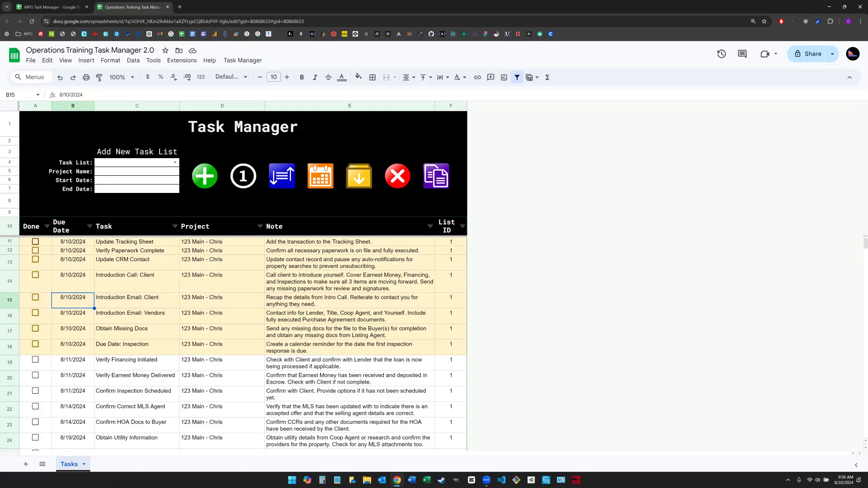
Mark the first six tasks as done, from Update Tracking Sheet through Introduction Email: Vendors
click(35, 242)
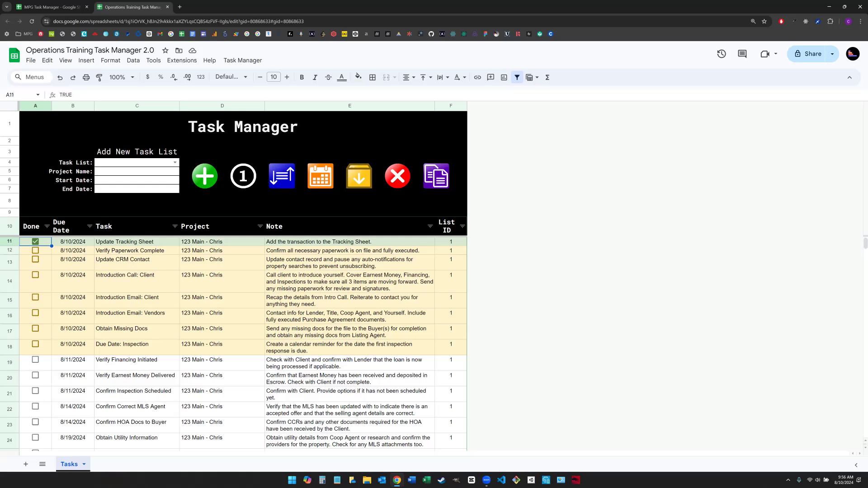
click(36, 251)
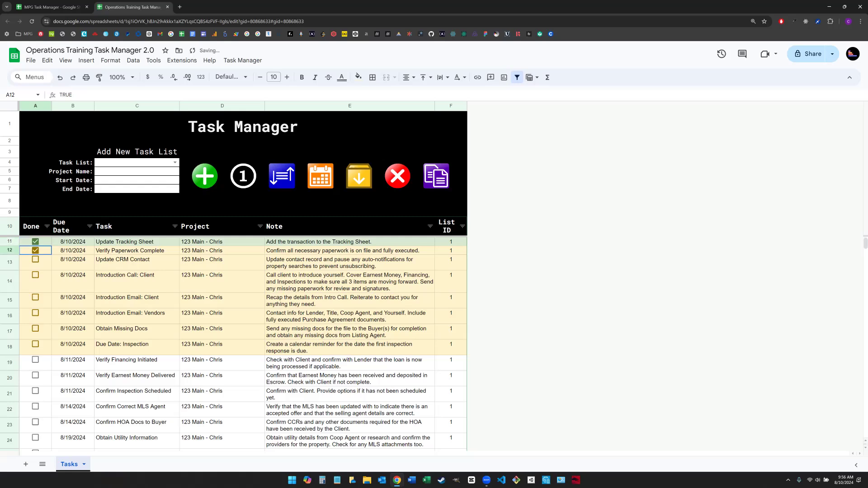
click(35, 260)
click(35, 275)
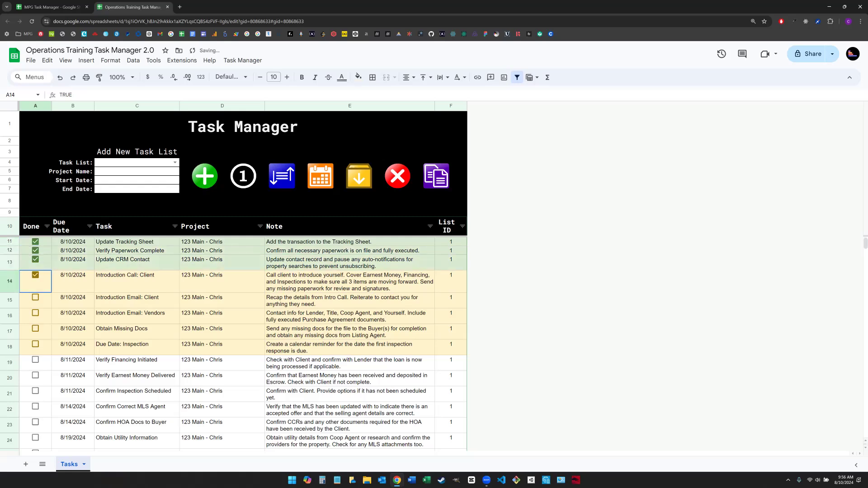
click(36, 298)
click(35, 313)
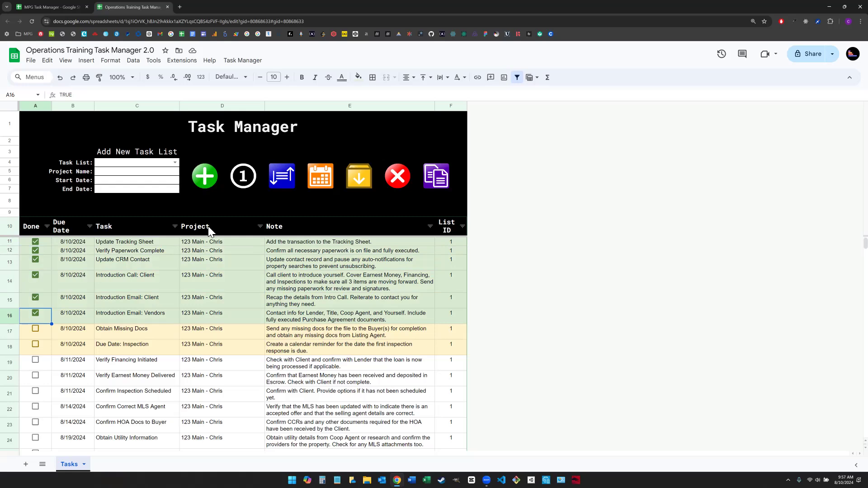
Create a single task named Record Video with the description "Record video teaching people how to use the task manager"
click(244, 182)
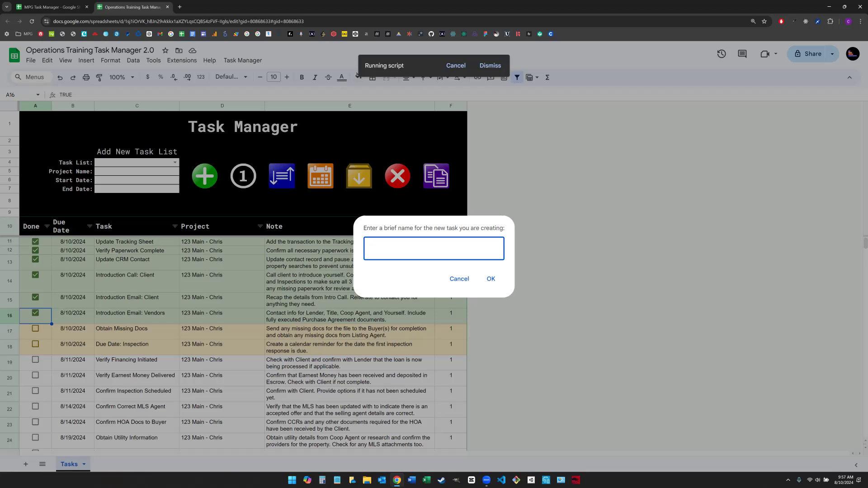
text(Rec)
key(F11)
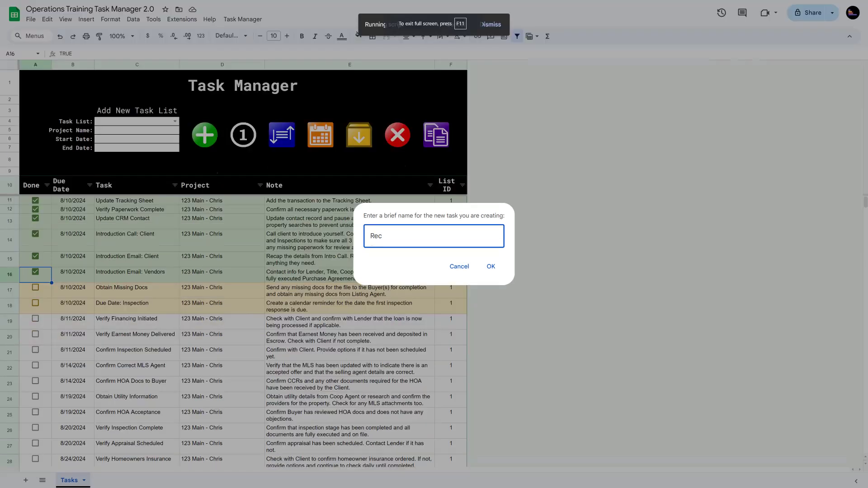
key(F11)
text(ord Task)
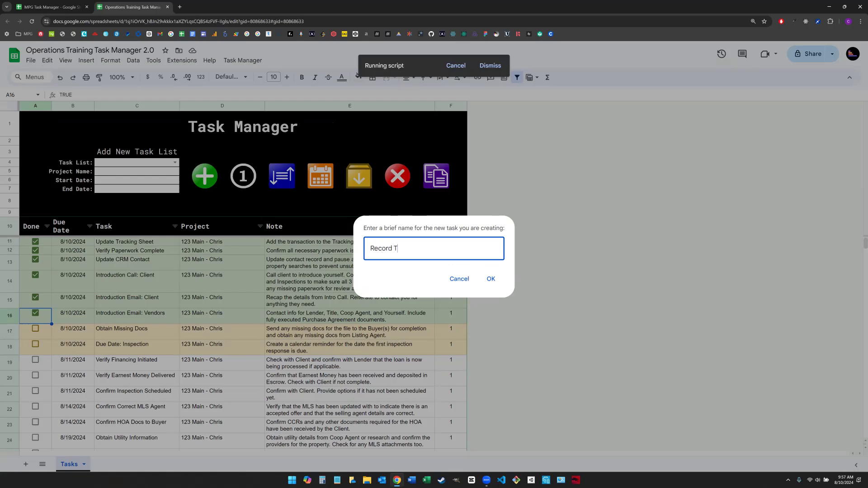
key(BackSpace)
key(BackSpace)
key(BackSpace)
text(Video)
key(Return)
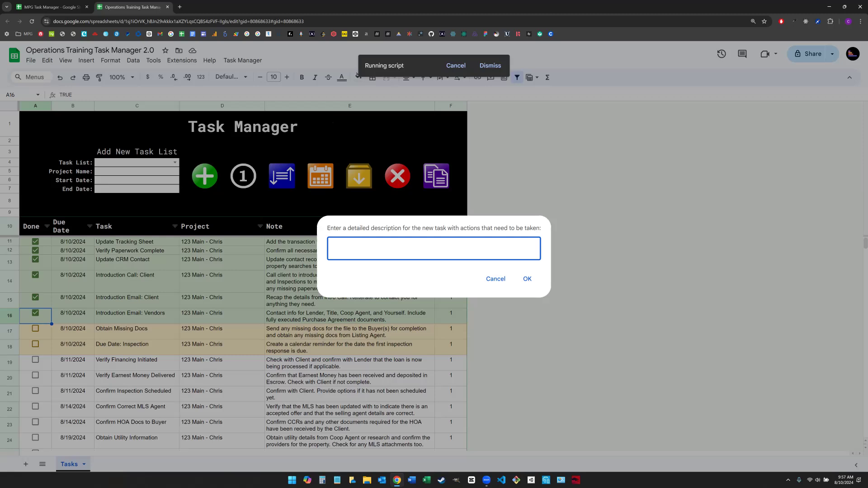
text(Record video teaching people how to use the task manager)
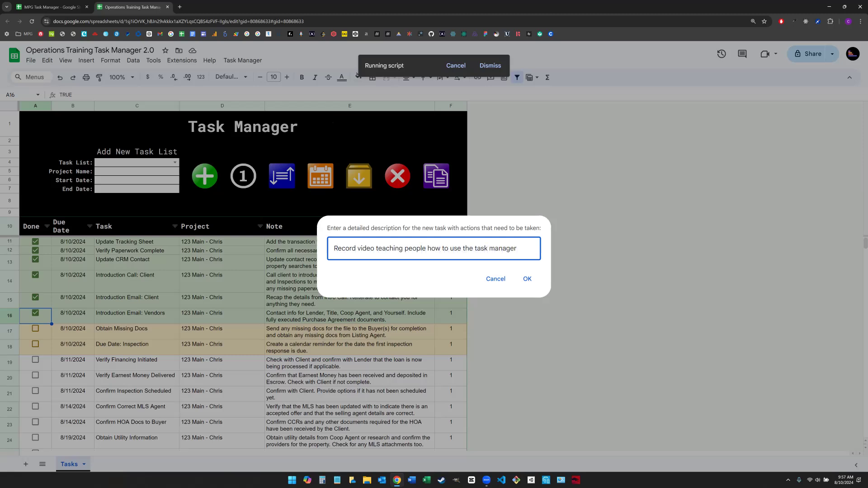
key(Return)
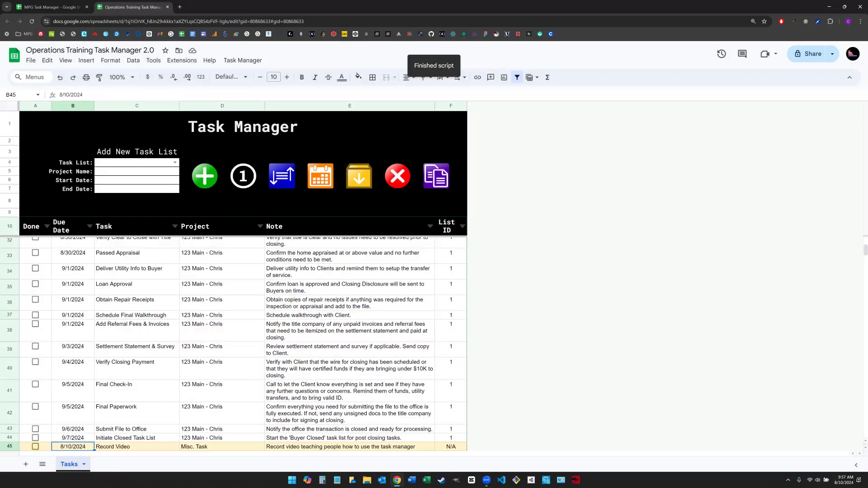
Examine the Record Video task's name, project, note, list ID and due date at the end of the list
scroll(243, 344, down, 3)
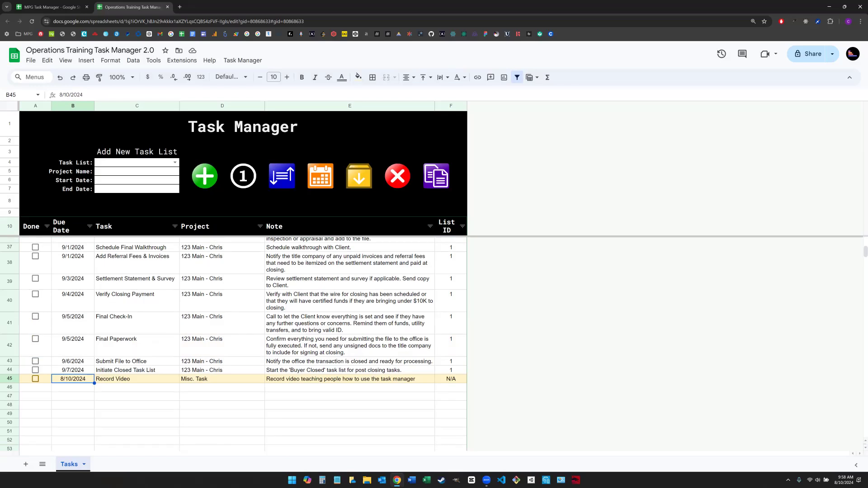
click(136, 379)
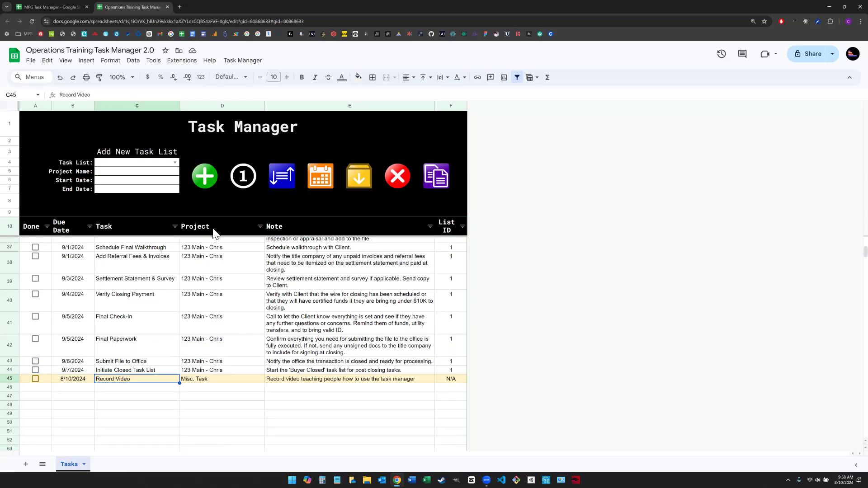
key(Right)
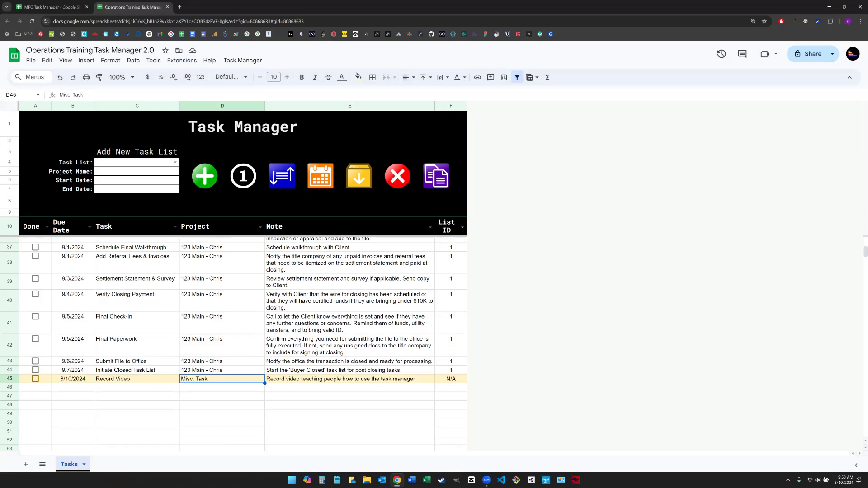
key(Right)
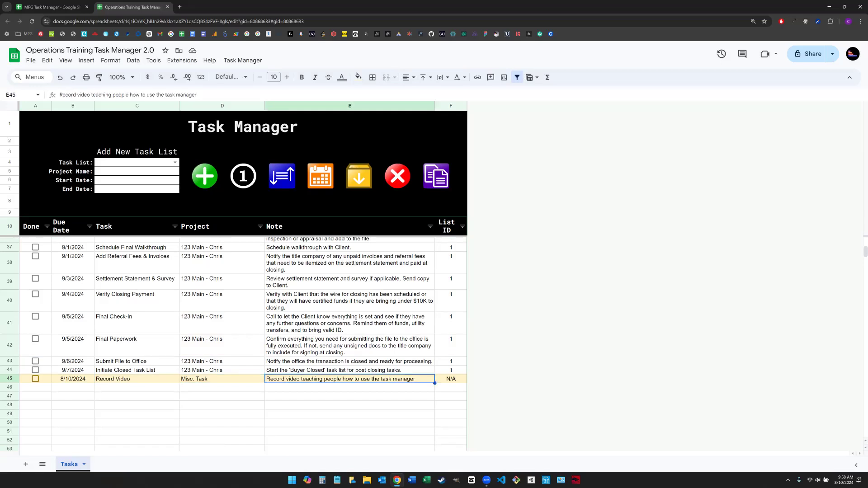
key(Right)
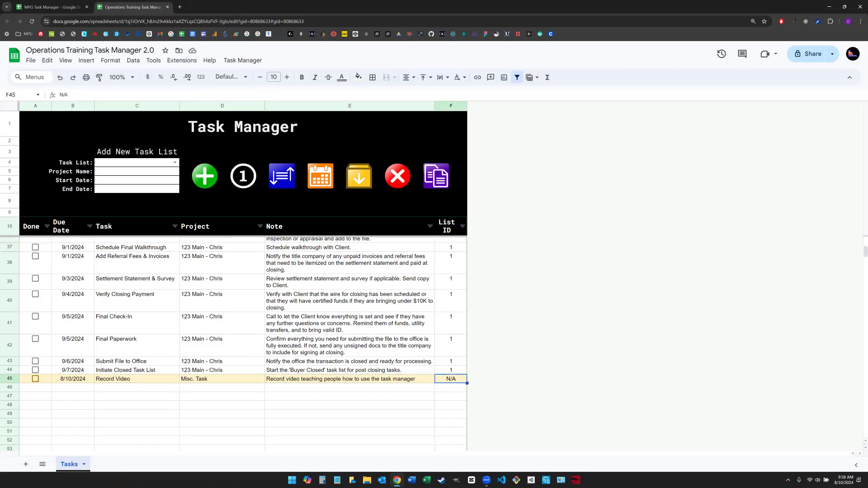
click(73, 379)
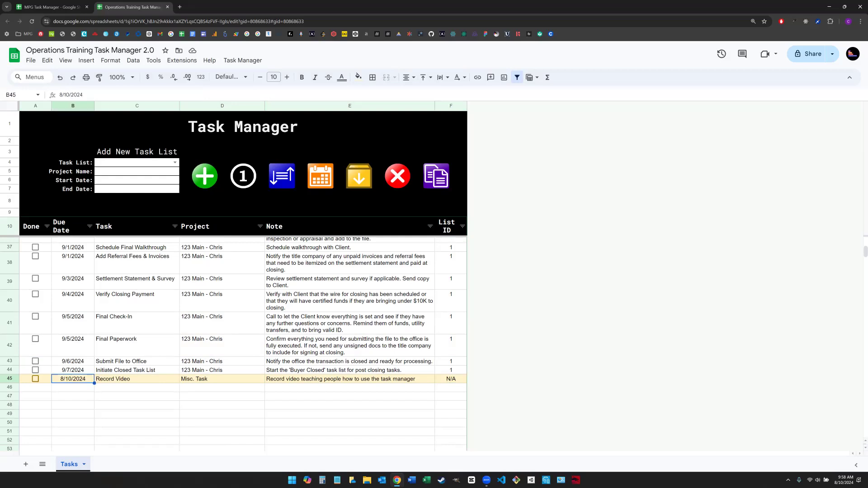
scroll(233, 343, up, 5)
click(247, 176)
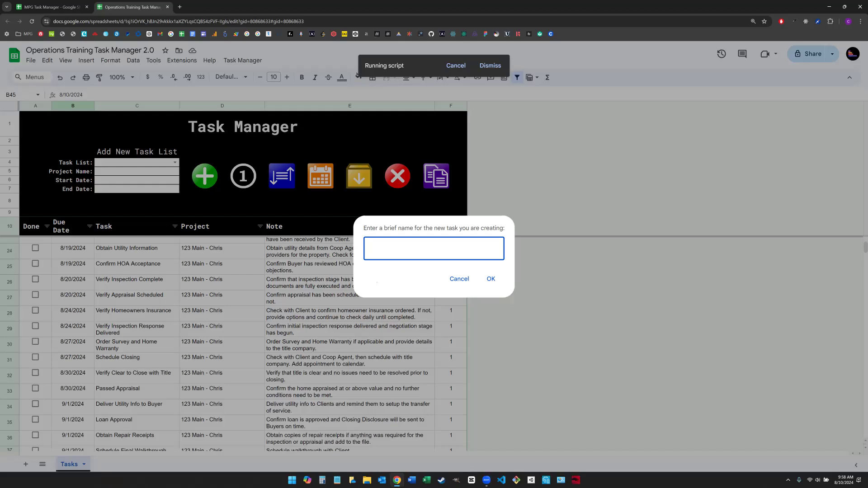
click(459, 279)
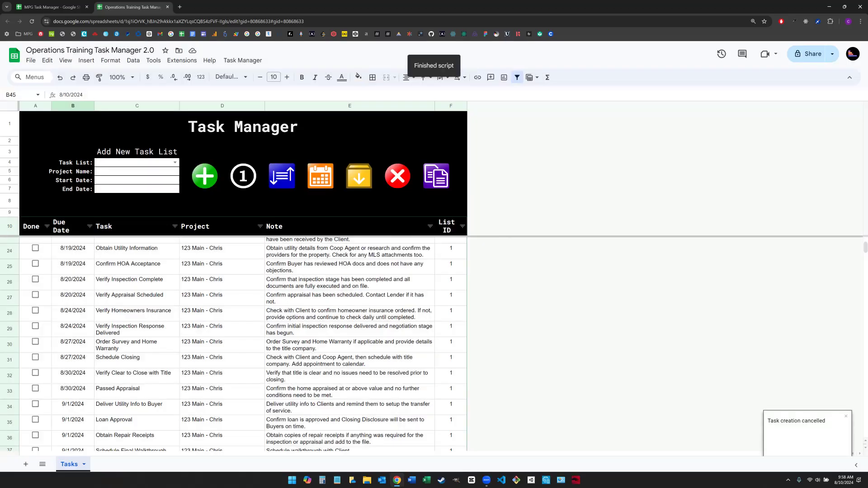
Run the sort script to reorder the tasks by due date with the completed ones moved out of the way
scroll(243, 344, down, 7)
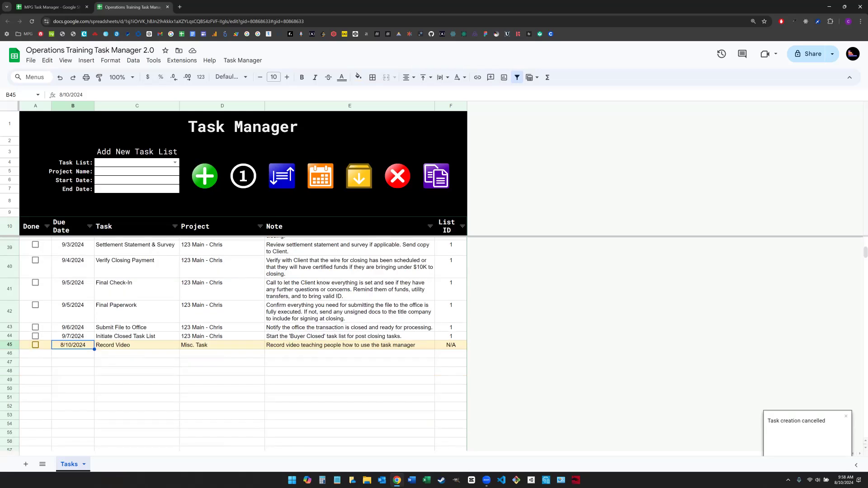
scroll(242, 345, up, 9)
scroll(222, 165, up, 3)
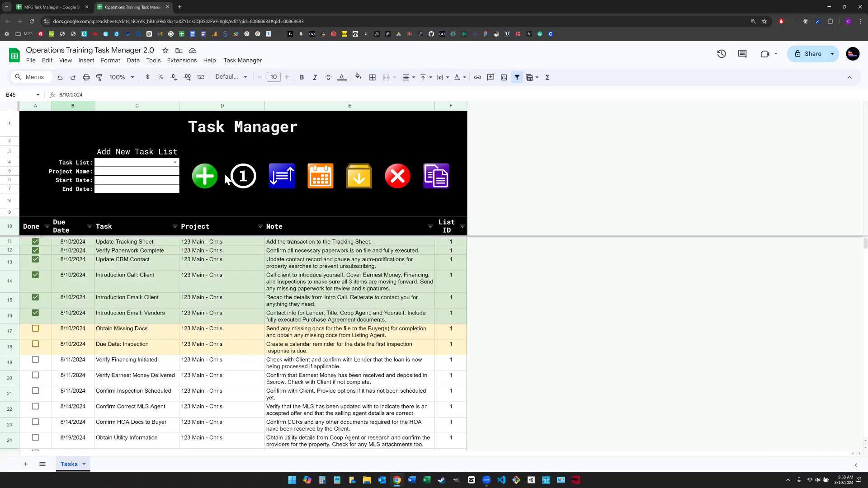
click(281, 177)
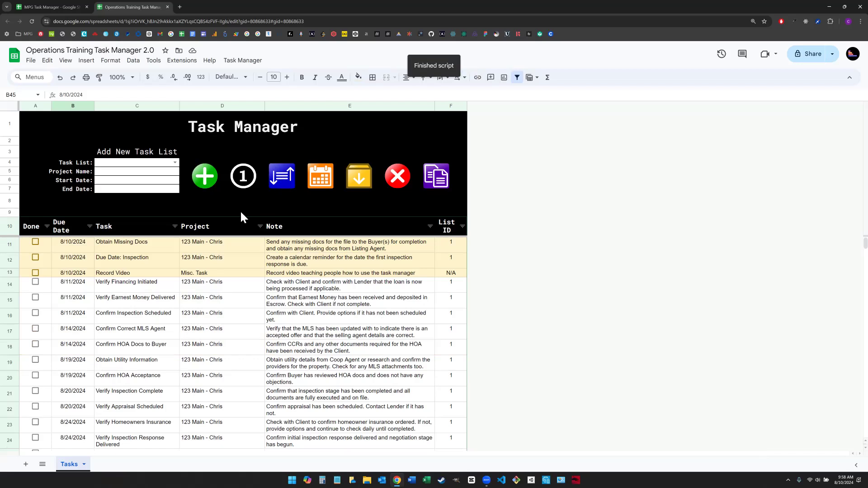
Examine the sorted task order, comparing the completed tasks, the earliest-due tasks including Record Video, and the Due Date column
scroll(137, 312, down, 9)
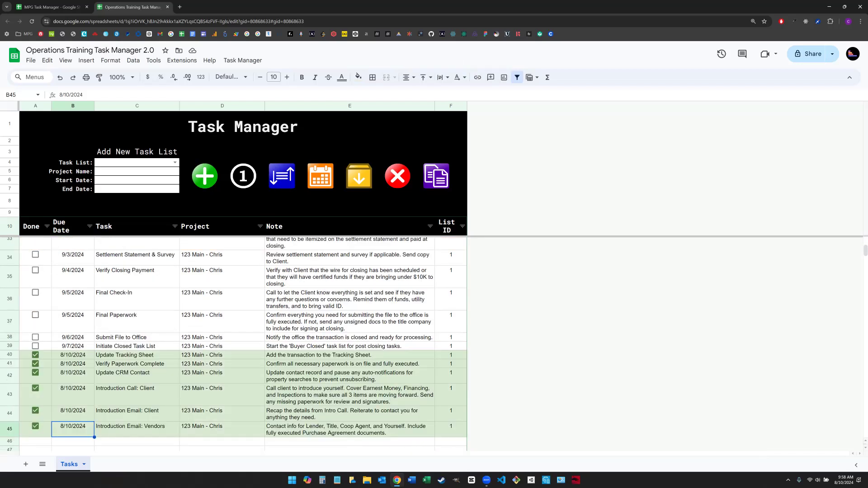
click(137, 308)
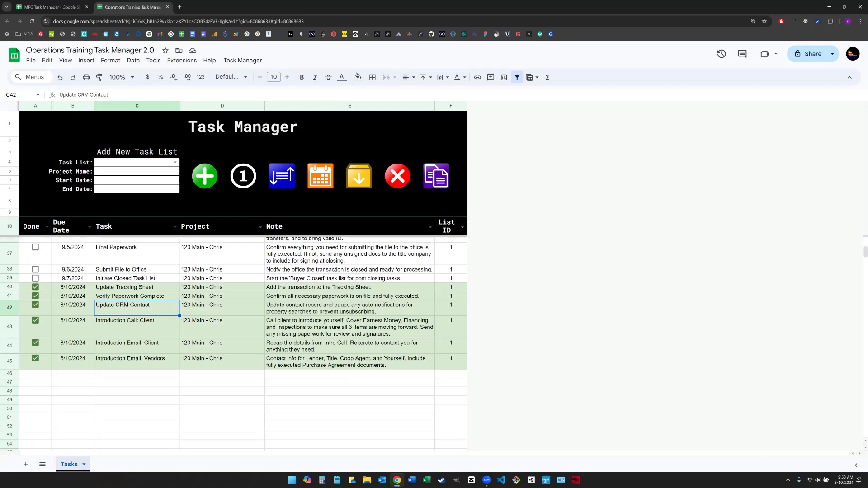
scroll(235, 344, up, 1)
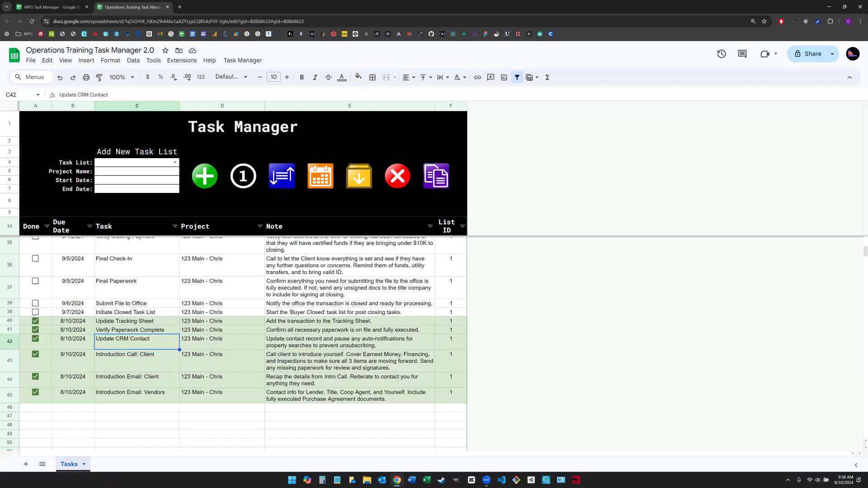
scroll(235, 344, up, 8)
click(137, 246)
click(222, 261)
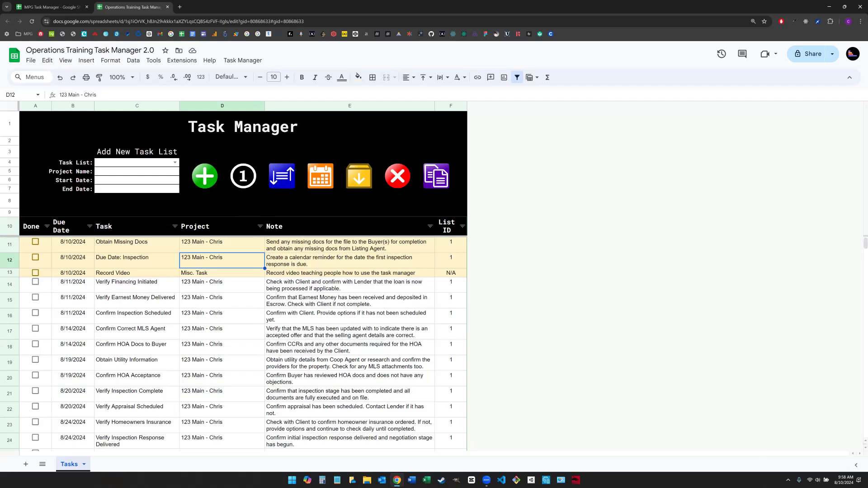
click(137, 273)
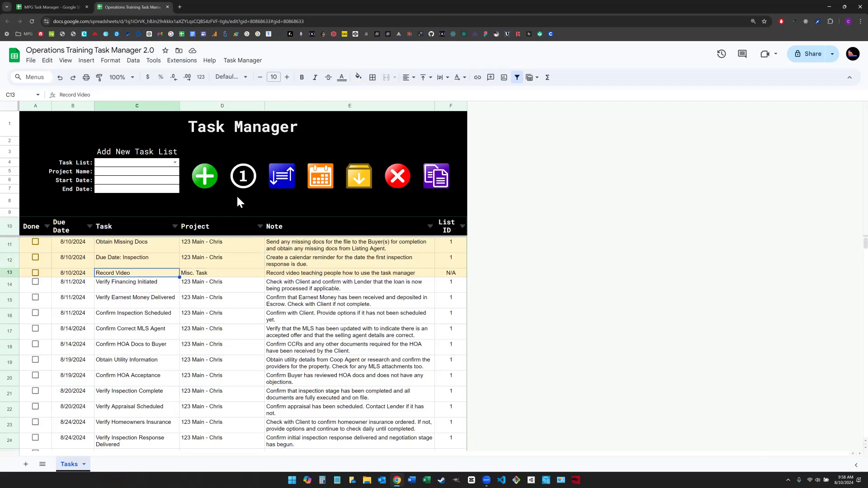
click(73, 107)
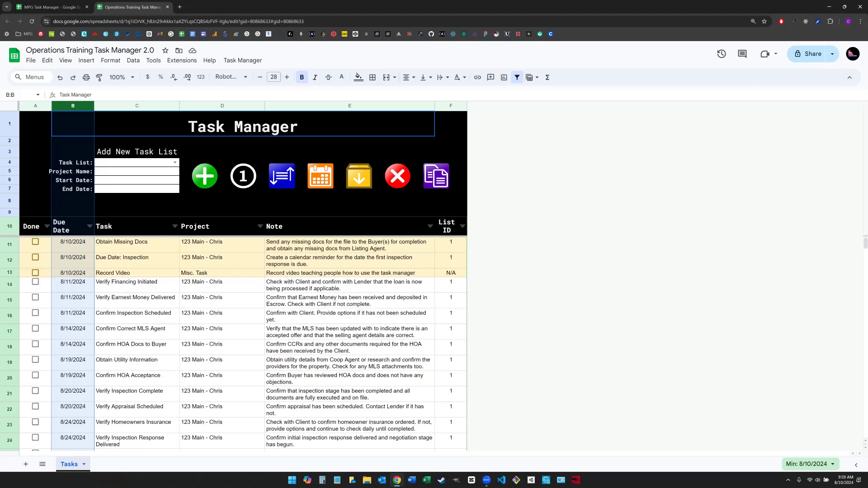
click(137, 261)
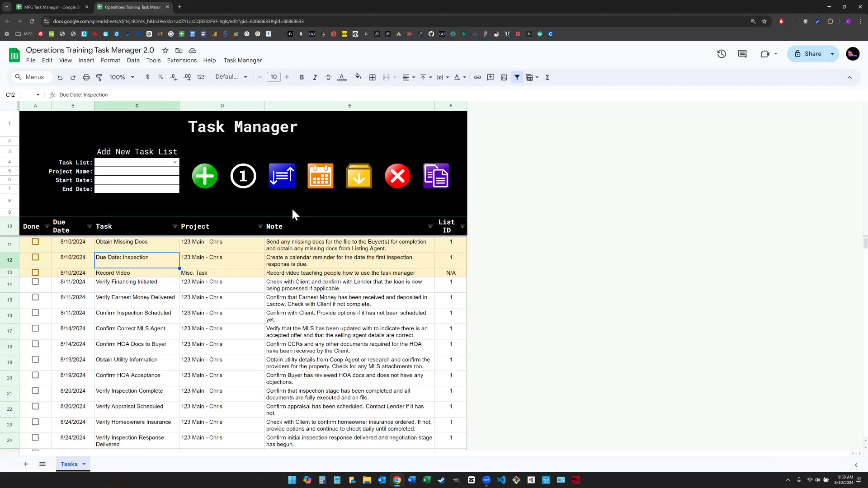
Shift the due dates of all tasks in list ID 1 by 30 days, starting from its Confirm Correct MLS Agent task
click(137, 285)
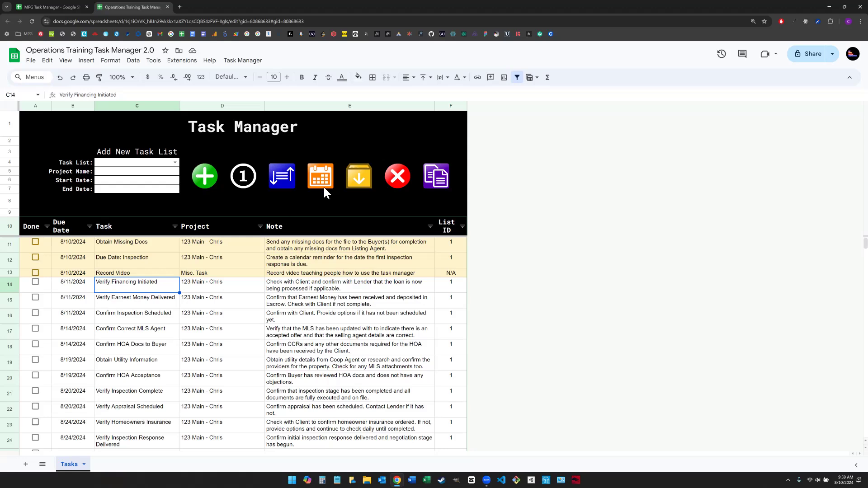
click(137, 347)
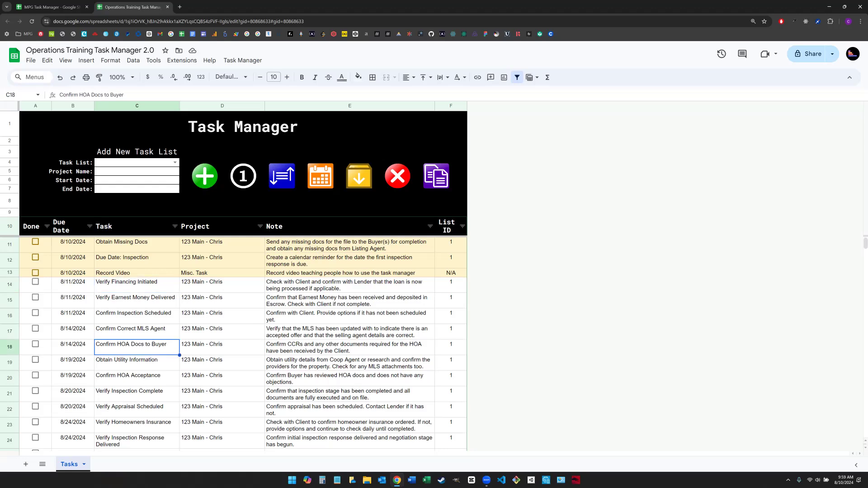
click(73, 347)
click(349, 332)
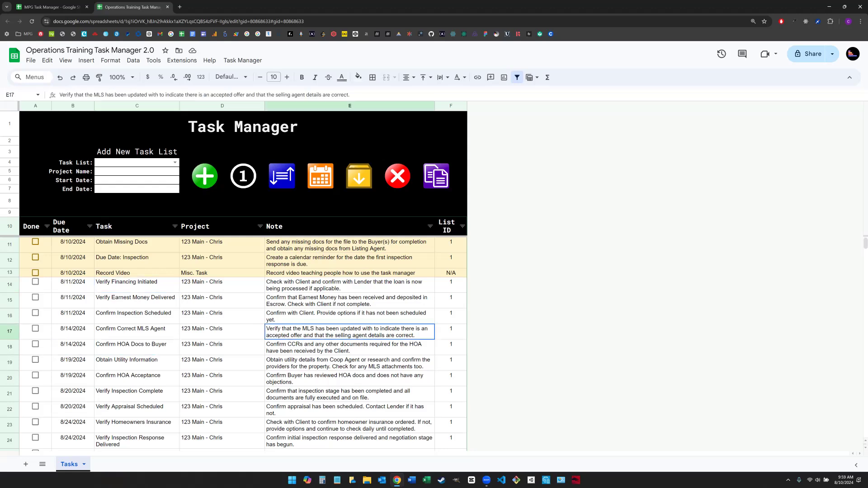
click(350, 317)
click(222, 301)
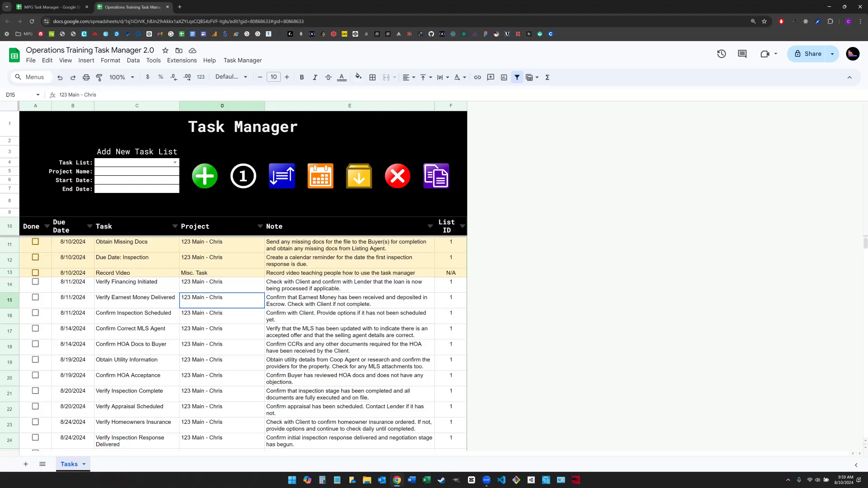
key(Left)
key(Down)
key(Down)
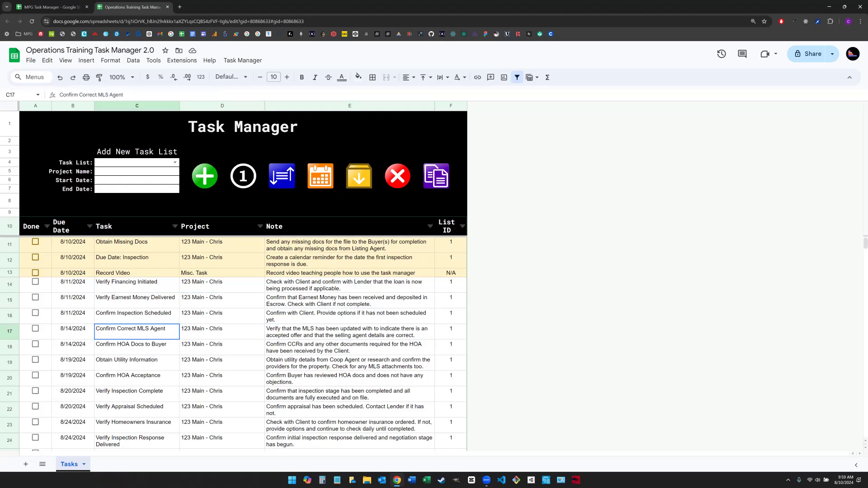
click(326, 179)
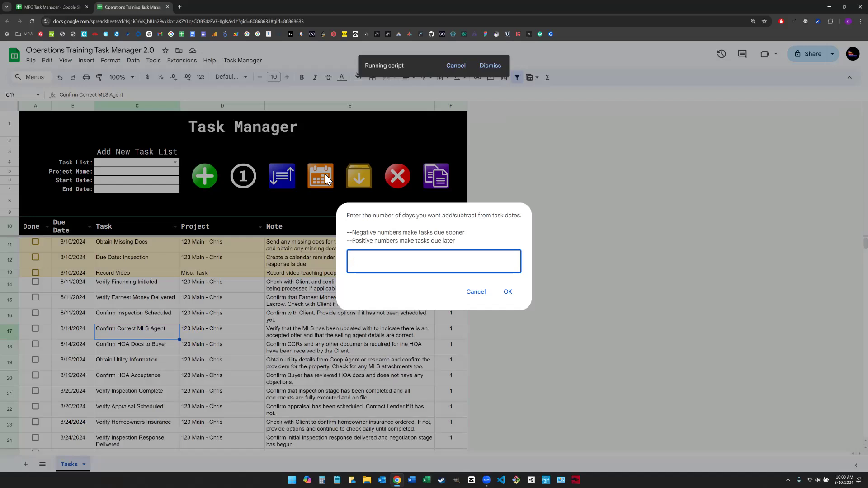
text(30)
key(Return)
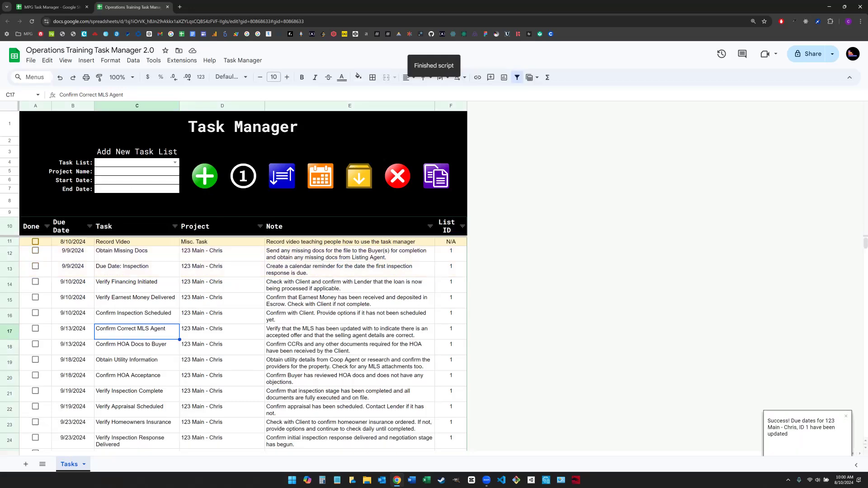
Shift the due dates of list ID 1 by -30 days, starting from its Obtain Missing Docs task
click(213, 253)
click(73, 253)
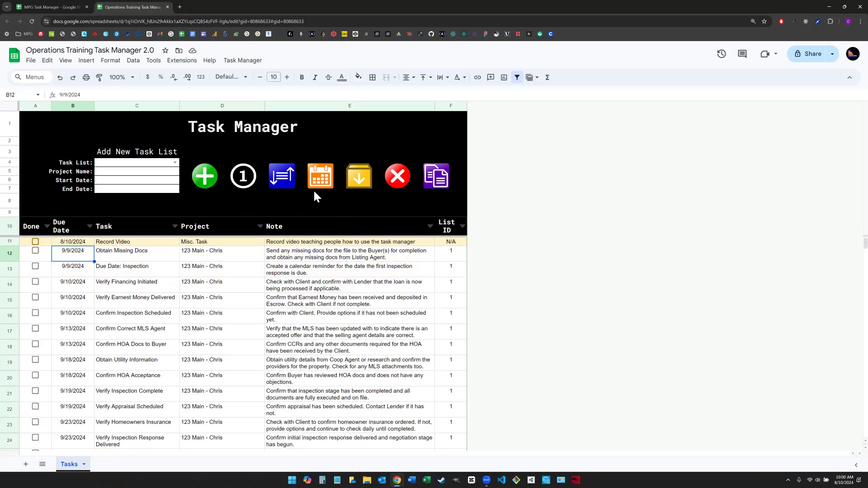
click(325, 189)
text(-30)
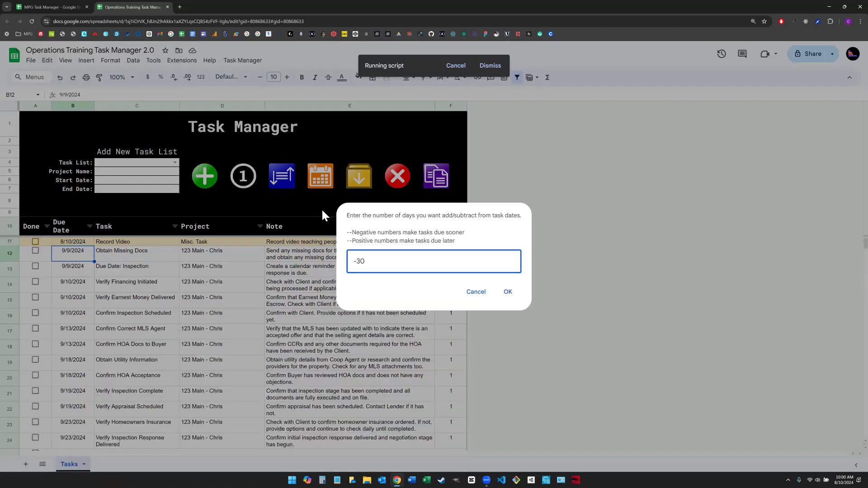
key(Return)
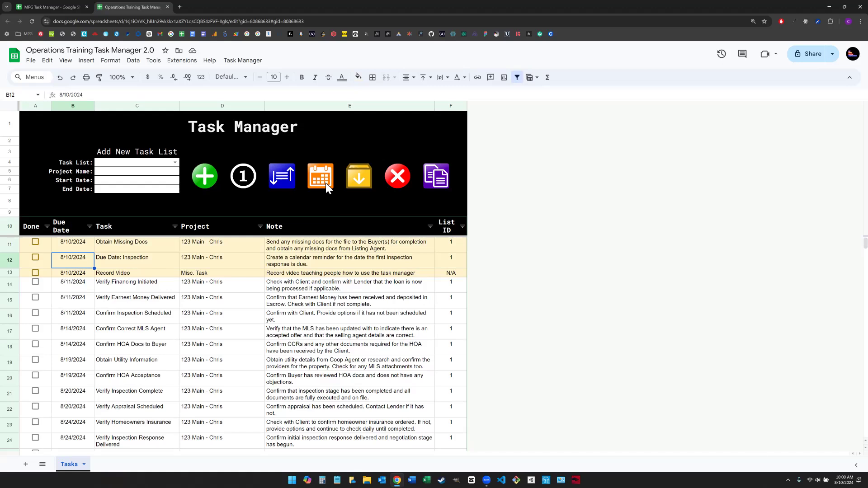
Archive all completed tasks from the Tasks sheet and confirm moving them to the Archive
scroll(243, 343, down, 11)
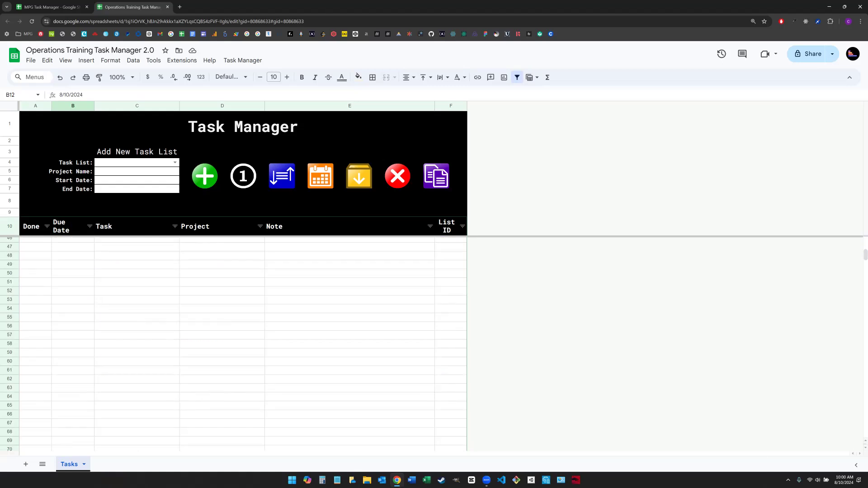
scroll(244, 344, up, 3)
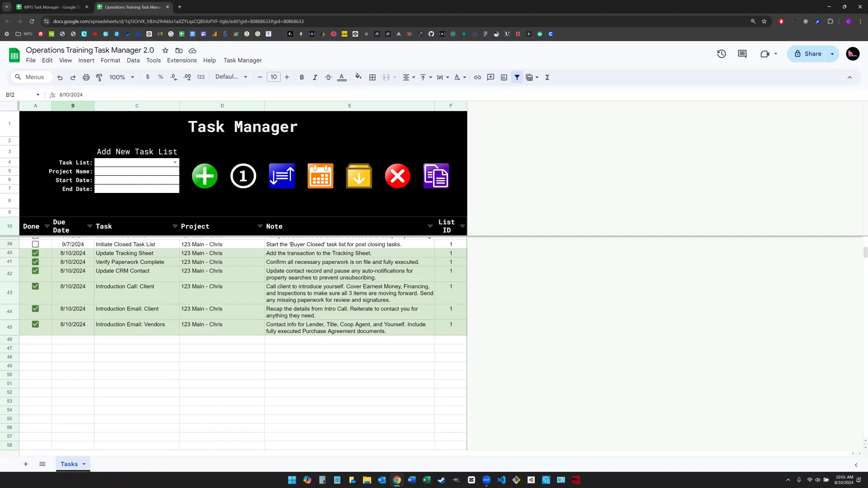
click(358, 179)
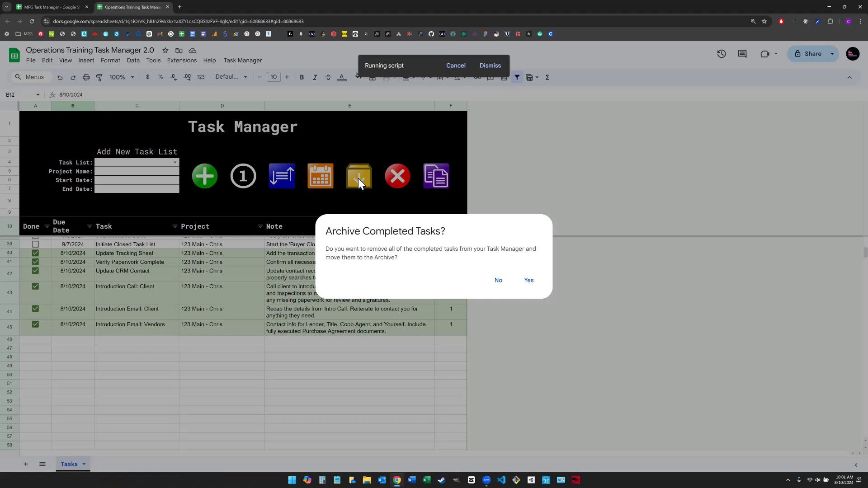
click(528, 281)
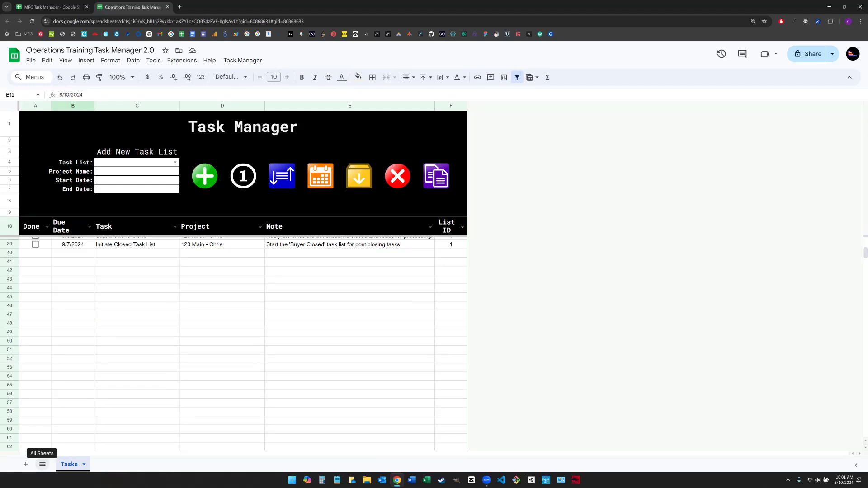
Open the hidden Archive sheet to review the archived tasks, and hide it again
click(42, 465)
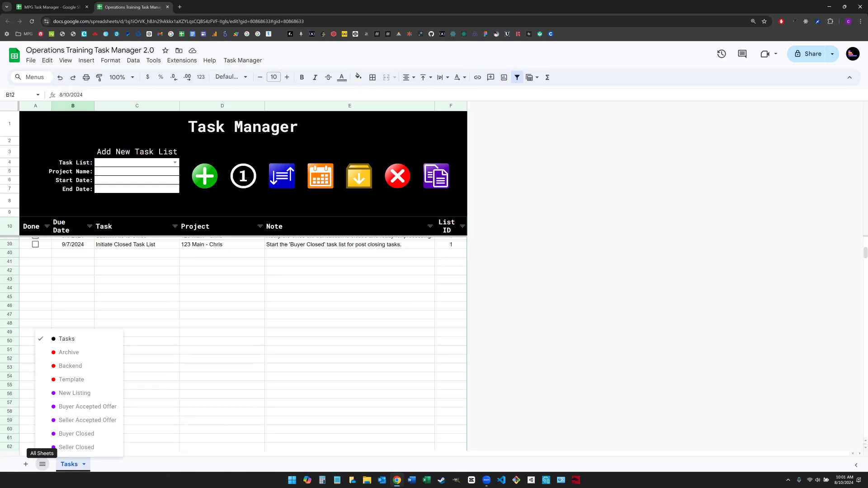
click(72, 464)
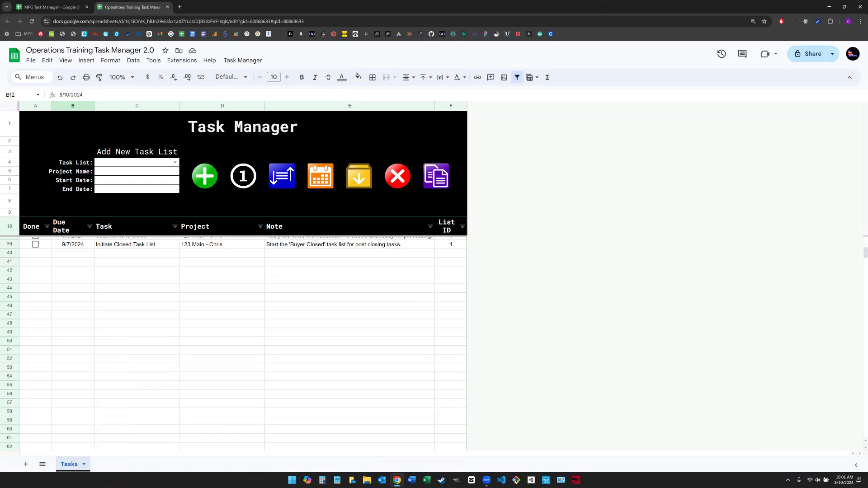
click(42, 464)
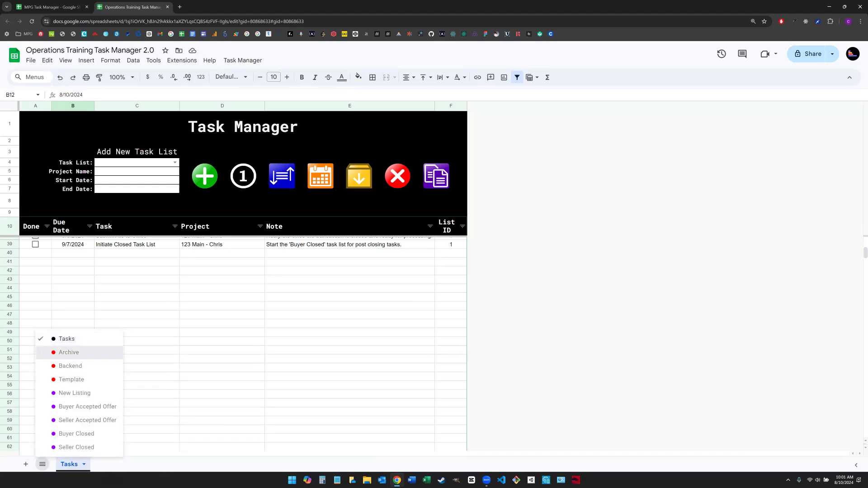
click(68, 352)
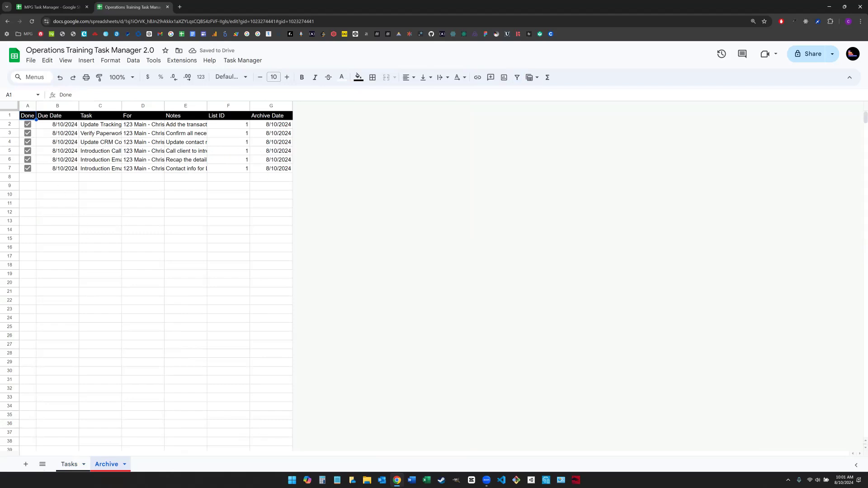
click(125, 464)
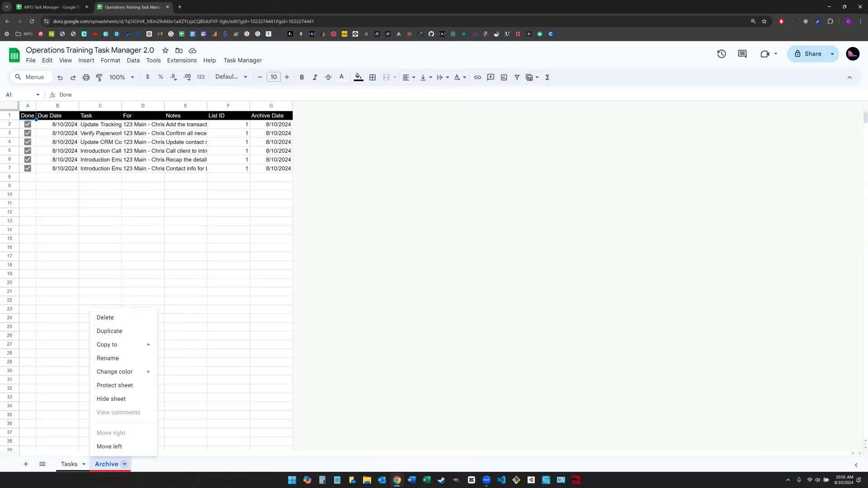
click(111, 399)
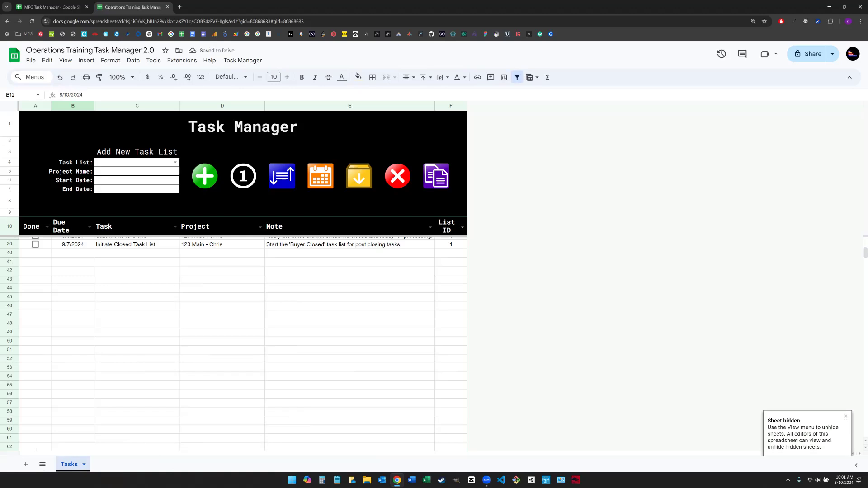
click(42, 464)
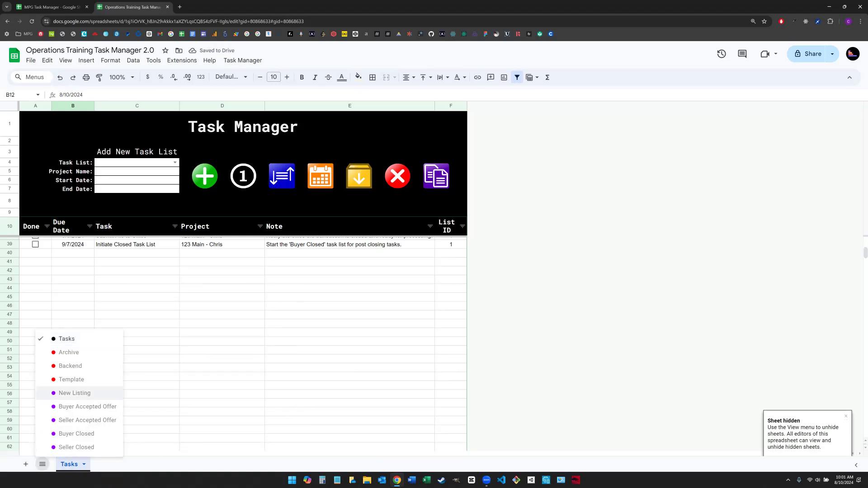
click(76, 448)
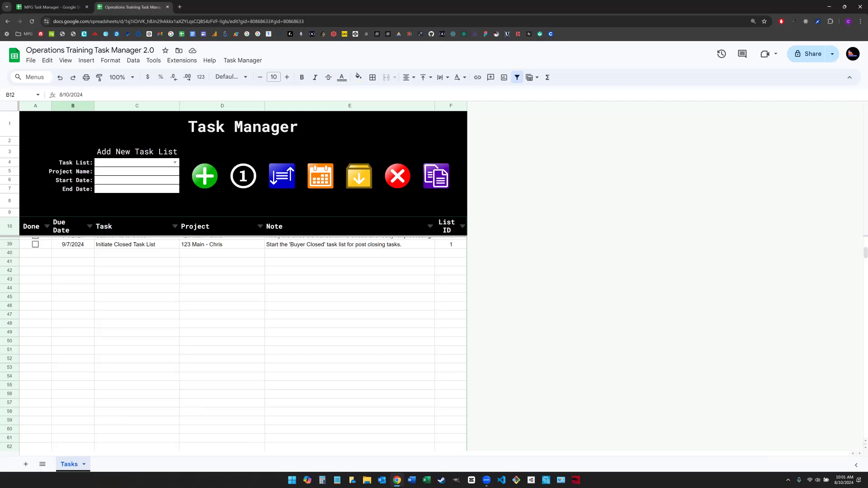
Look through the remaining list ID 1 tasks on the Tasks sheet, from the earliest due date to the last
scroll(233, 344, up, 10)
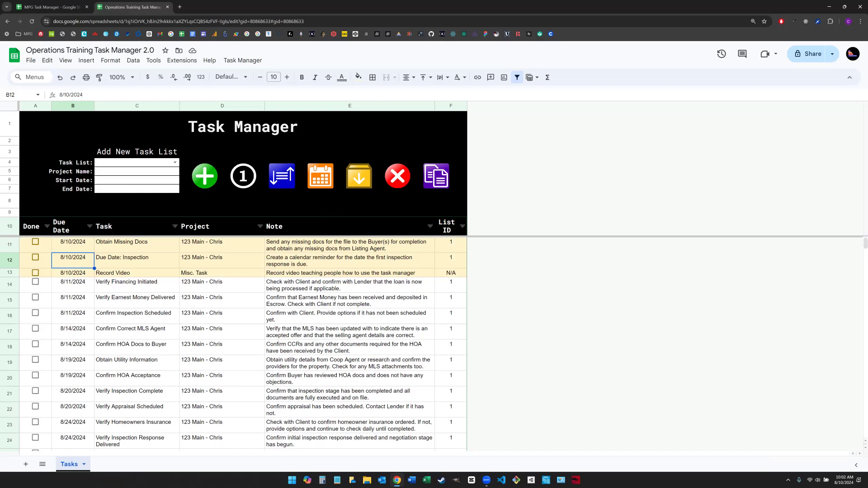
click(223, 316)
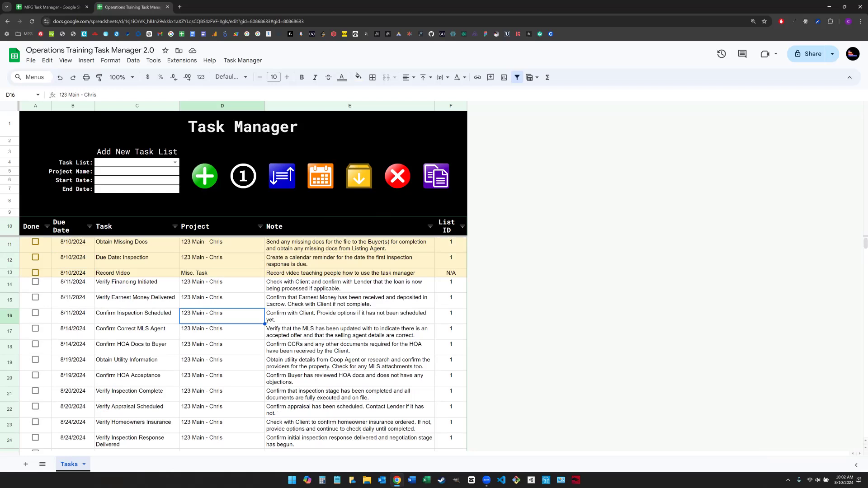
click(137, 347)
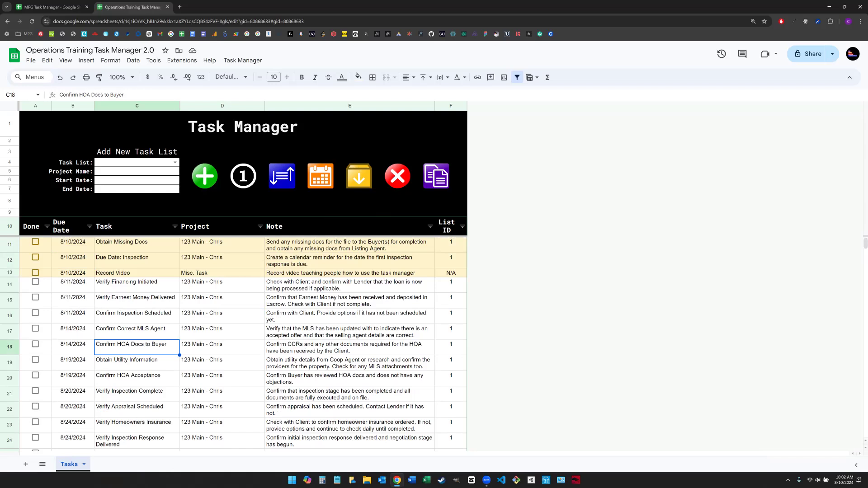
click(137, 409)
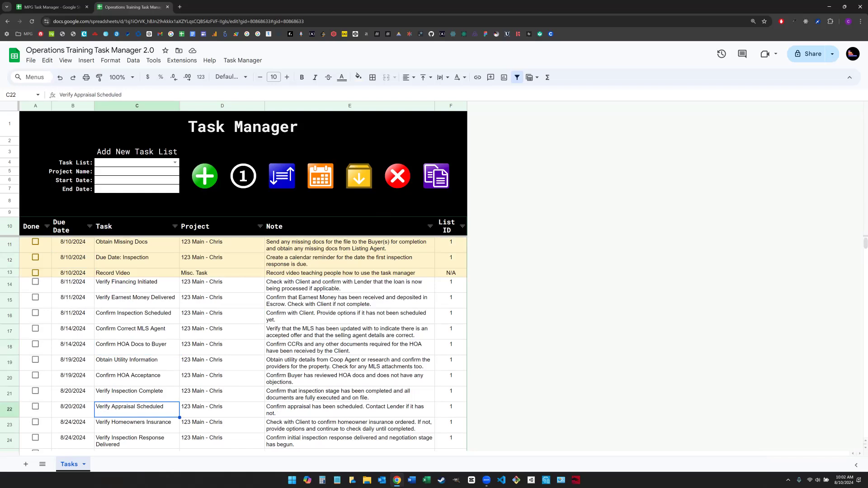
click(349, 395)
click(349, 331)
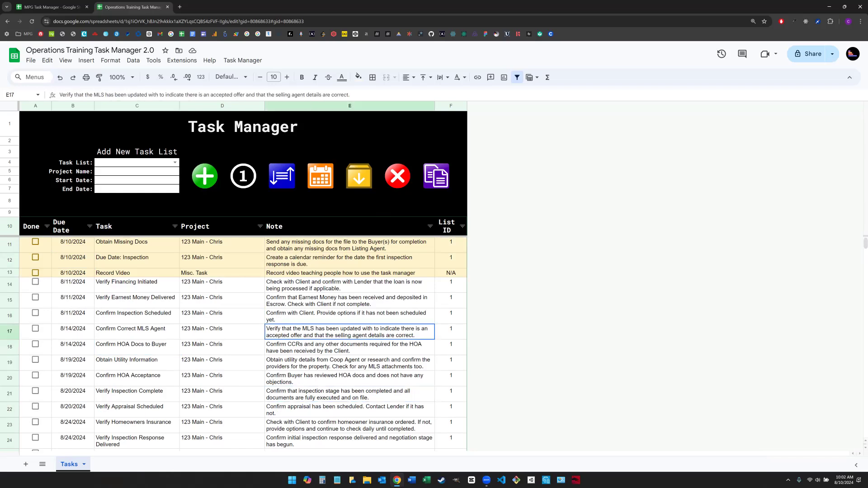
click(137, 332)
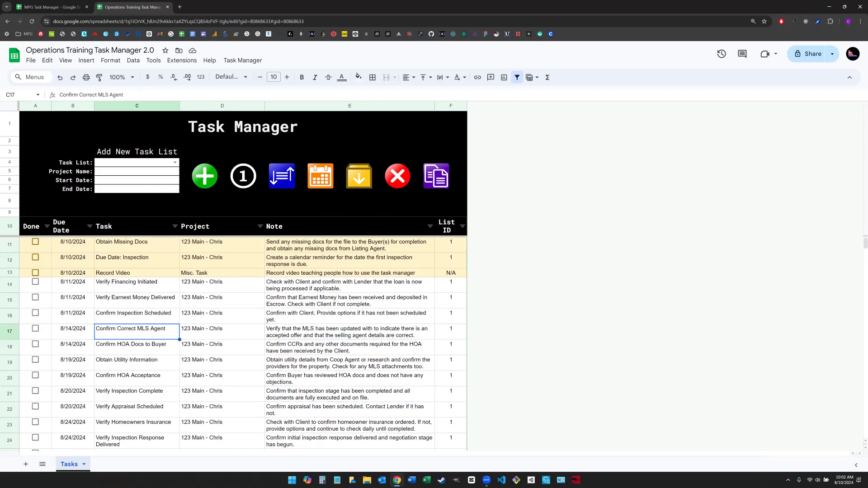
click(451, 286)
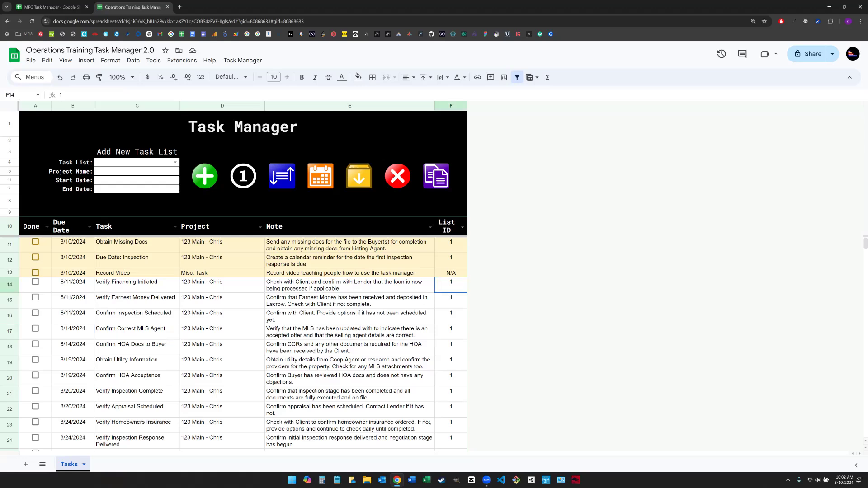
scroll(350, 345, down, 6)
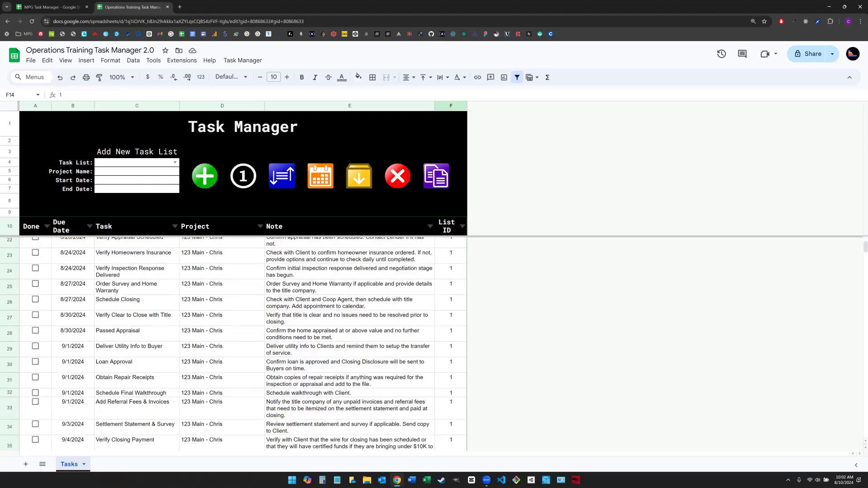
click(350, 345)
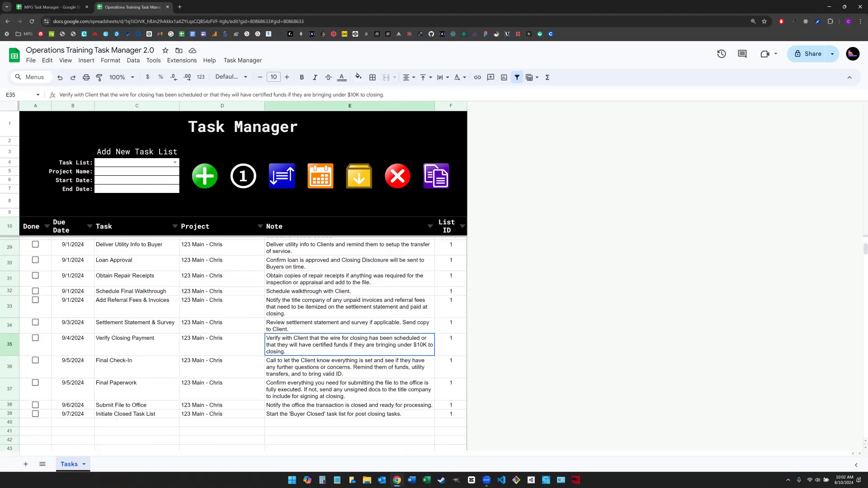
click(137, 345)
Delete all tasks with list ID 1, starting from its Add Referral Fees & Invoices task, and confirm the deletion
click(137, 307)
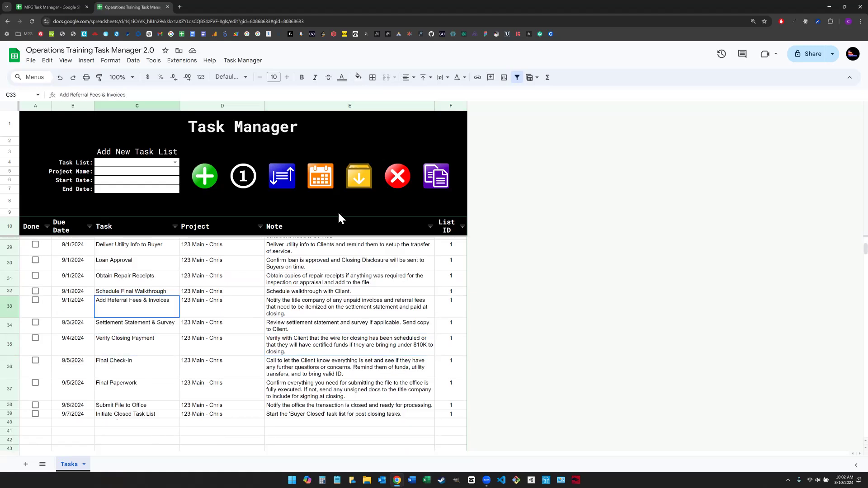
click(403, 175)
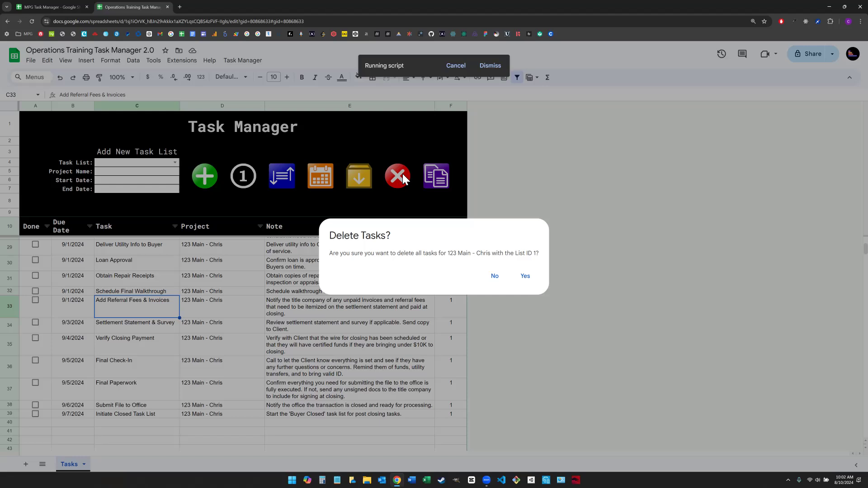
click(525, 276)
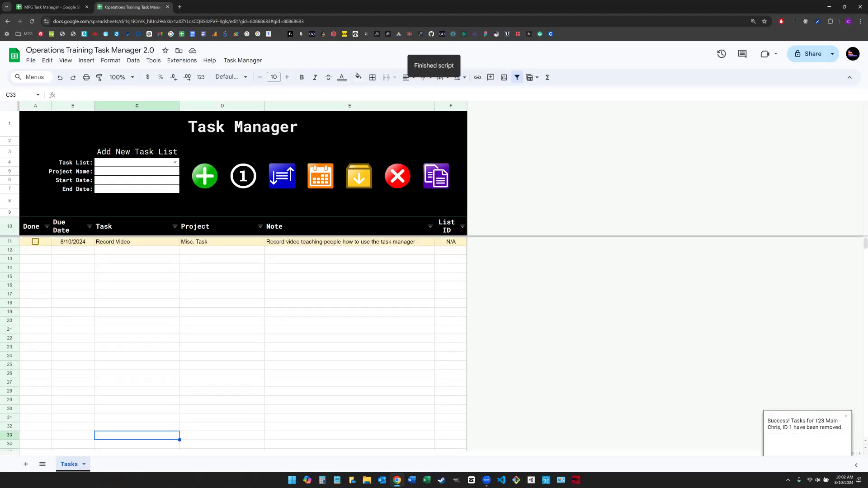
Add the Buyer Closed task list for project shdfgl;k with start date 8/10/2024 and end date 8/30/2024
click(136, 242)
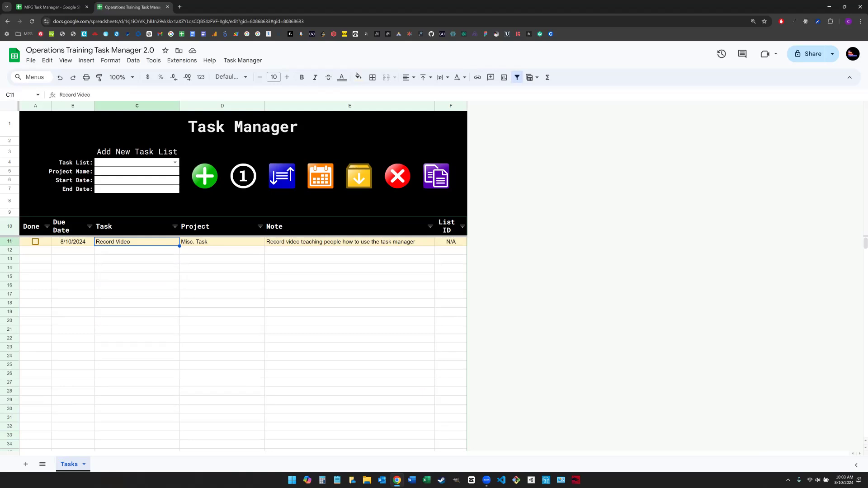
click(174, 162)
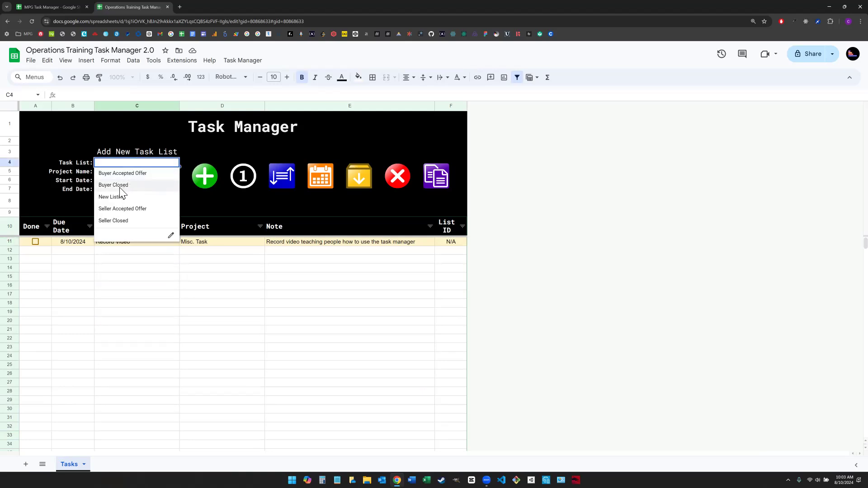
click(123, 189)
text(shdfgl;k)
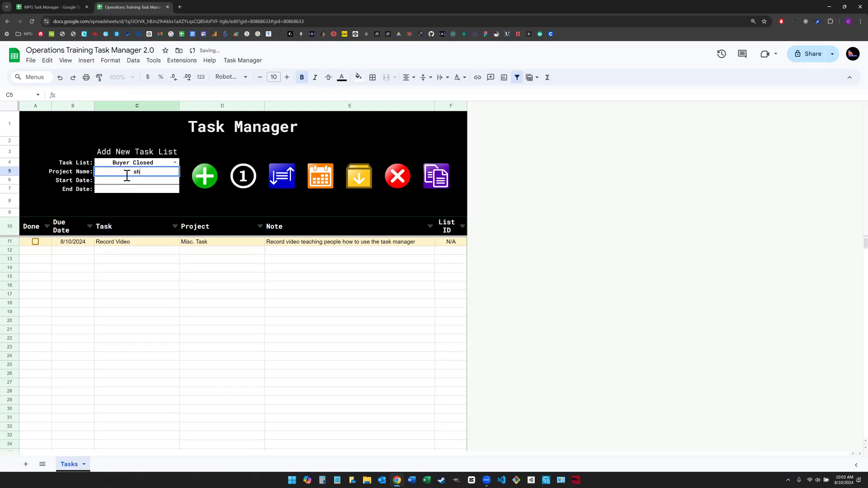
click(136, 183)
double_click(135, 184)
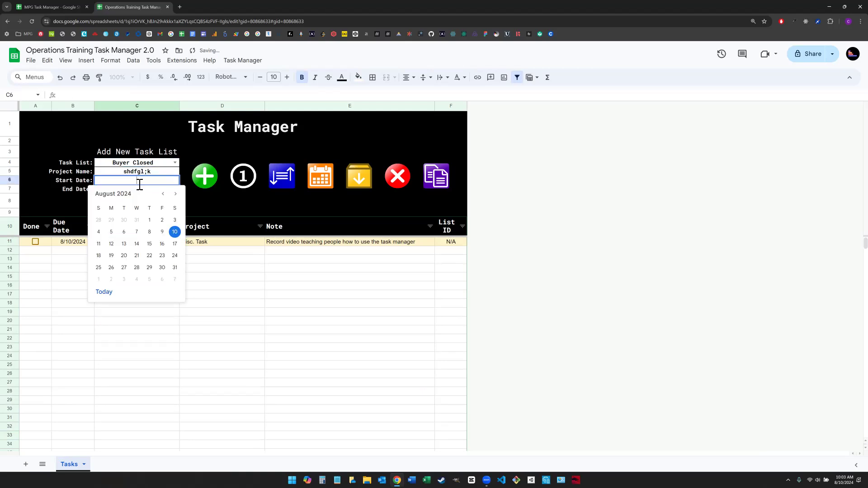
click(161, 231)
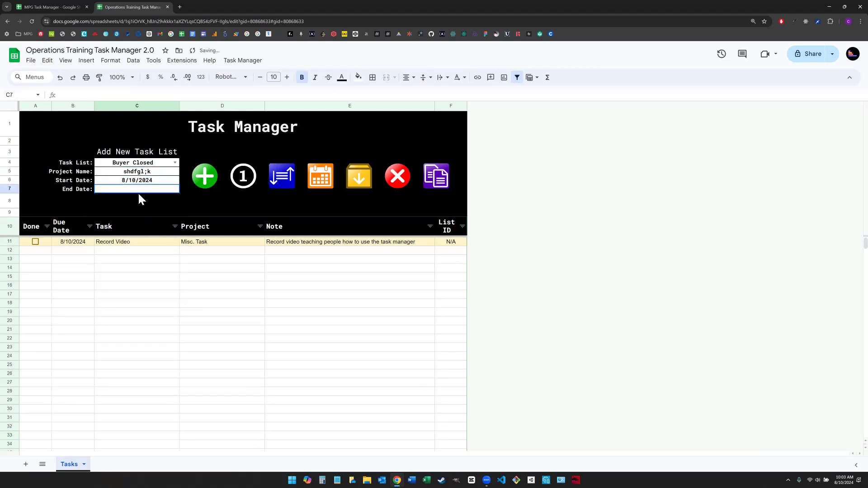
double_click(138, 192)
click(161, 276)
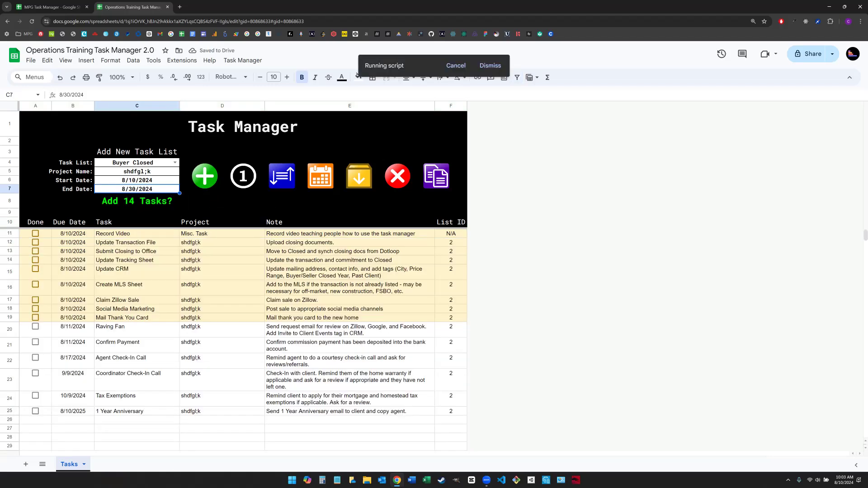
click(156, 251)
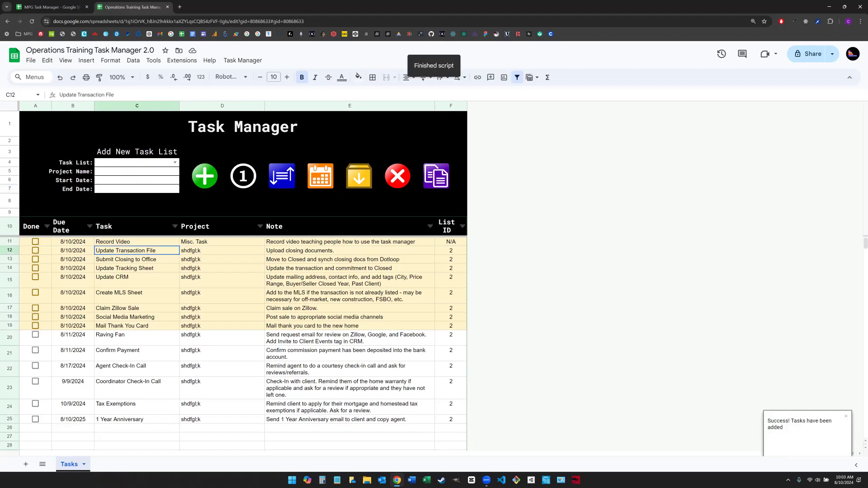
click(72, 268)
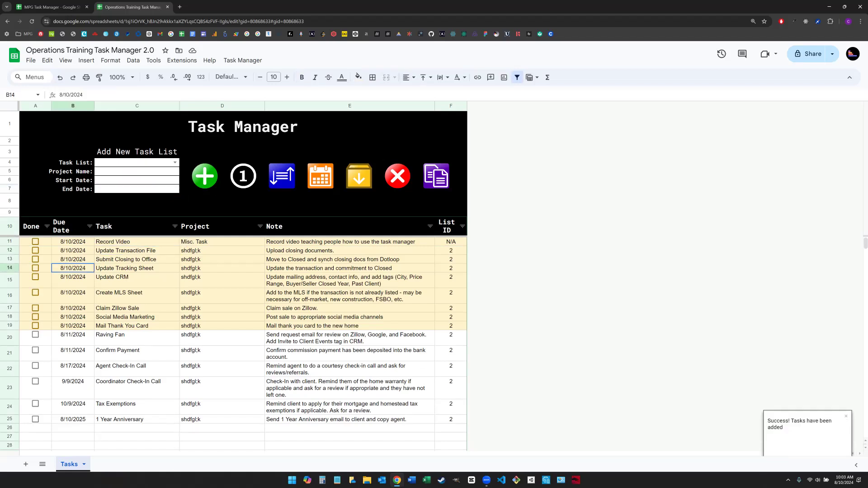
click(451, 279)
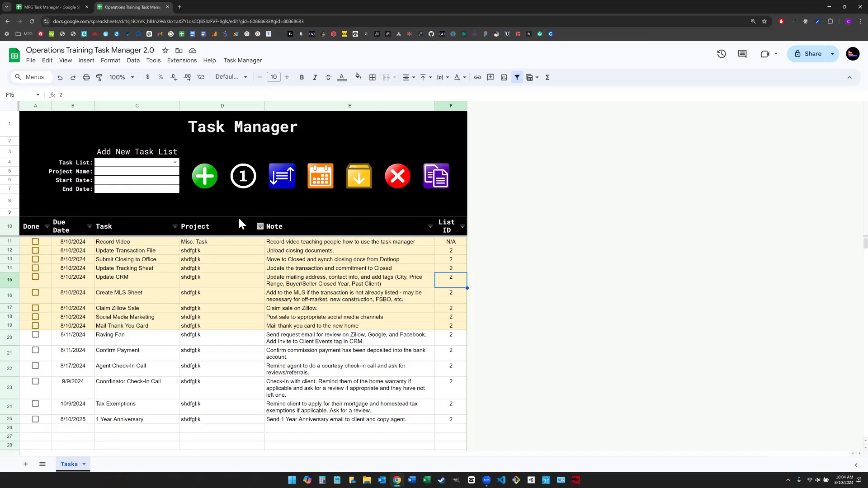
Add the New Listing task list for project gsdfgsd with start date 8/6/2024 and end date 8/22/2024
click(173, 165)
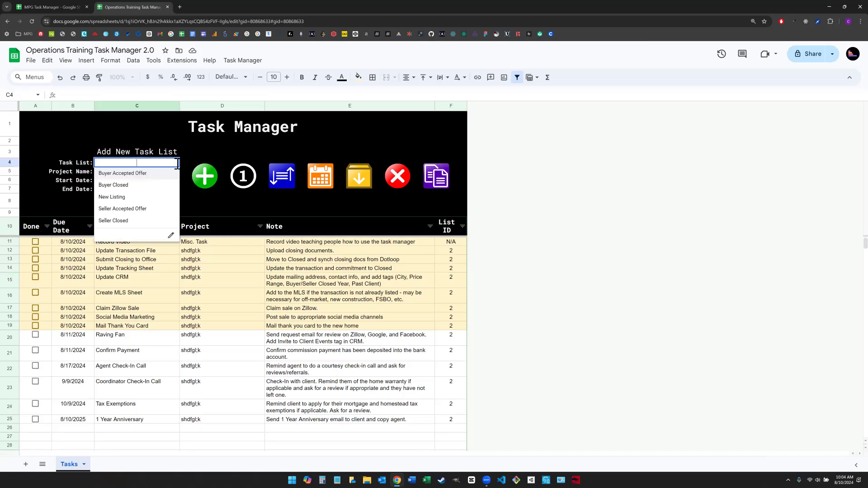
click(136, 196)
click(129, 174)
text(gsdfgsd)
click(138, 182)
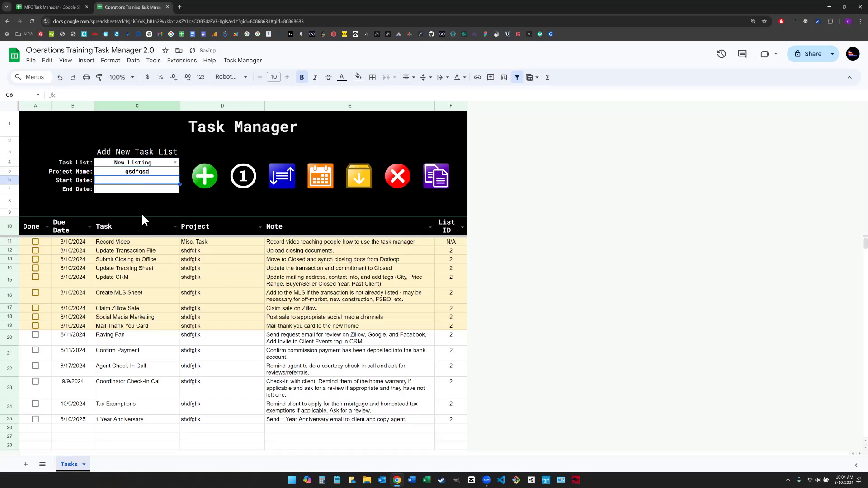
key(Return)
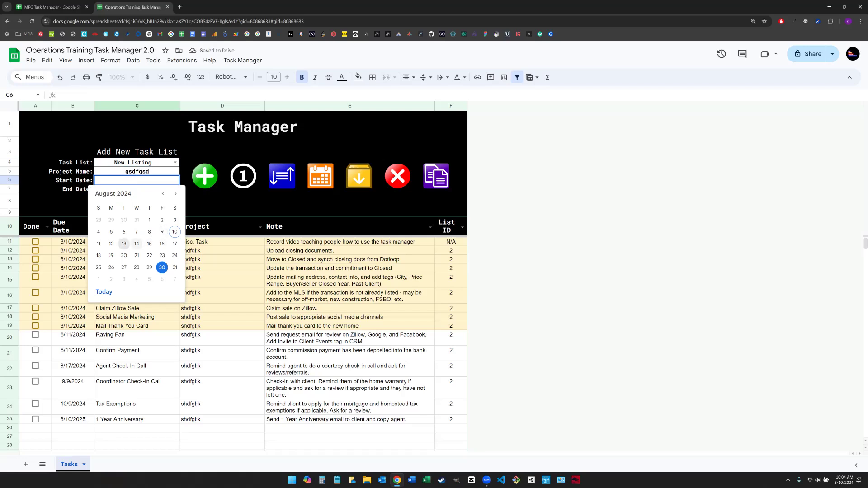
click(124, 231)
click(125, 188)
key(Return)
click(149, 264)
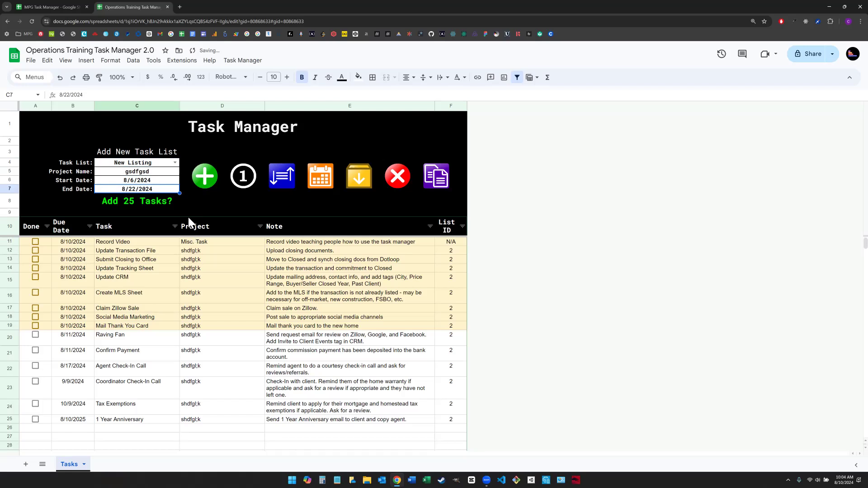
click(204, 178)
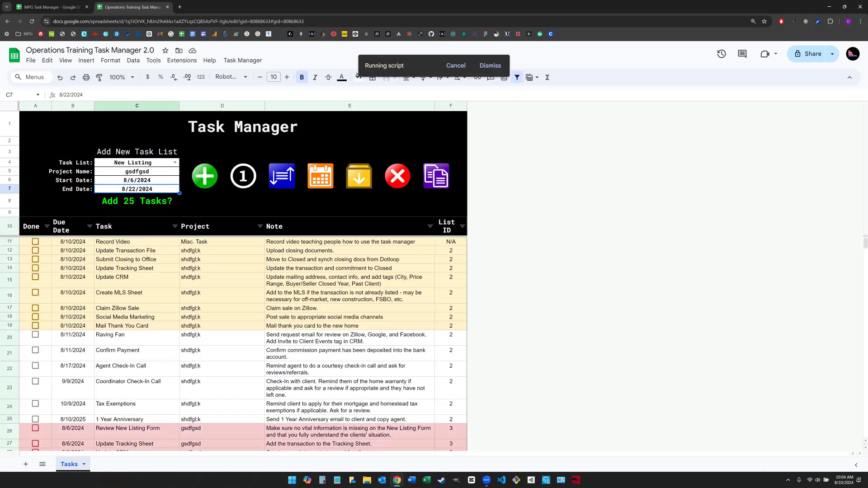
Examine the combined tasks of all projects on the Tasks sheet, including their due-date order and the overdue ones
scroll(244, 344, down, 3)
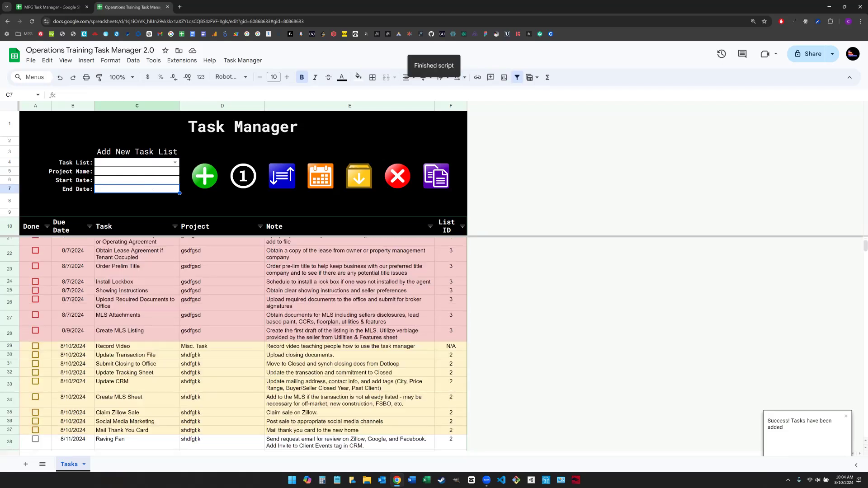
scroll(244, 344, down, 5)
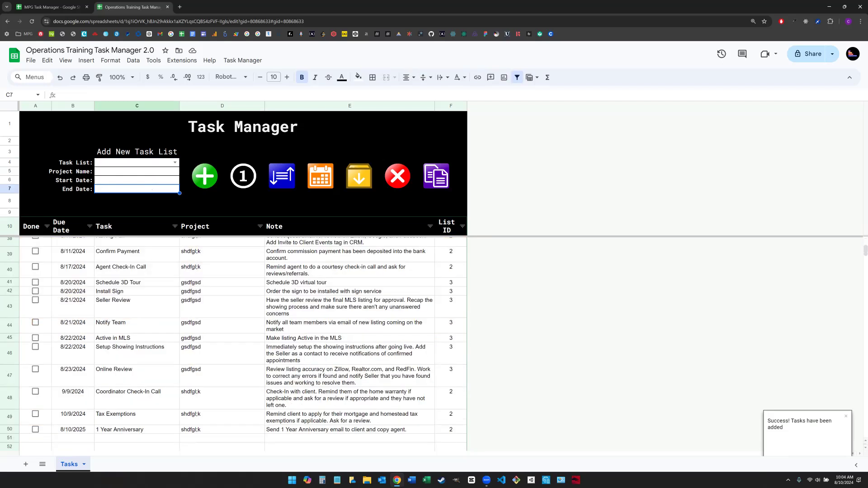
scroll(243, 344, up, 8)
scroll(244, 343, up, 1)
click(73, 262)
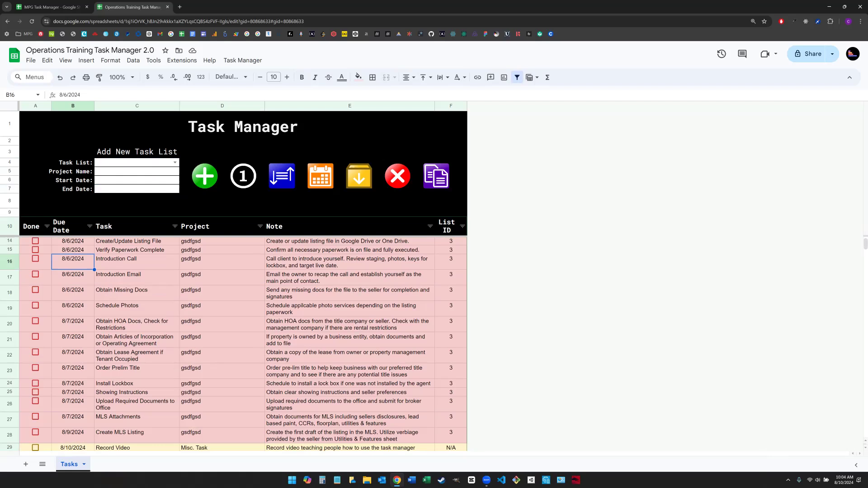
scroll(234, 343, down, 1)
scroll(224, 233, up, 2)
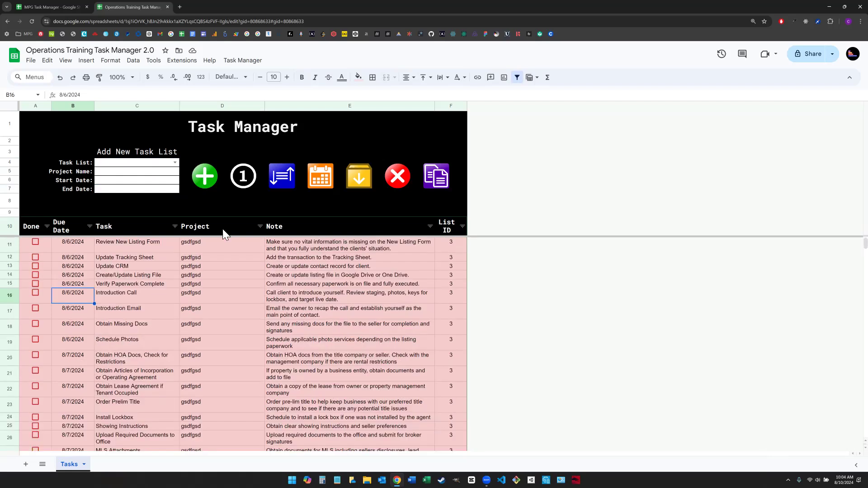
Filter the Project column to show only the gsdfgsd tasks and look through the filtered list
click(261, 226)
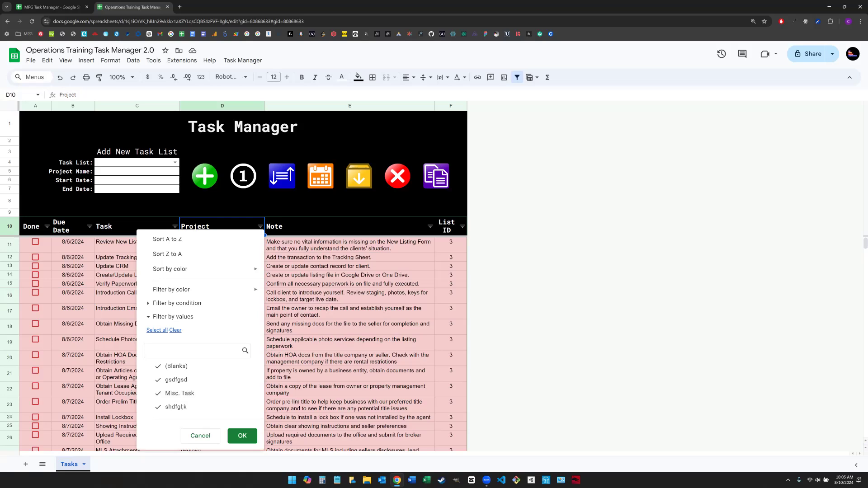
click(175, 331)
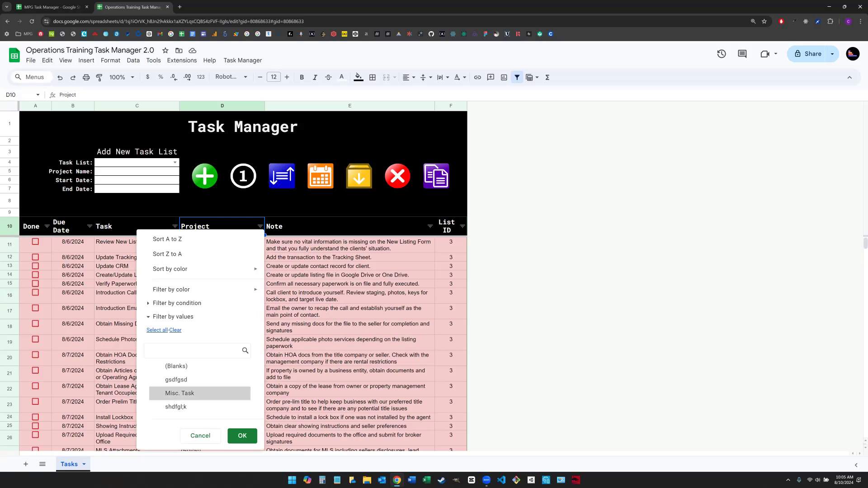
click(176, 380)
click(243, 436)
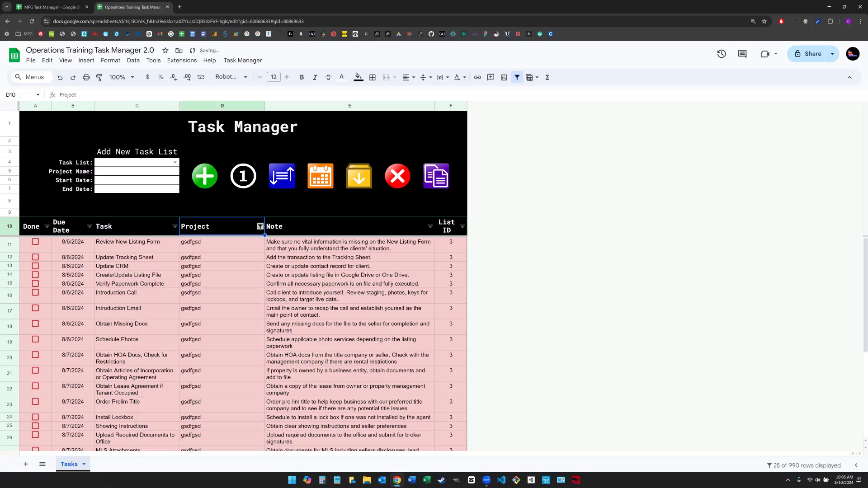
scroll(234, 344, down, 5)
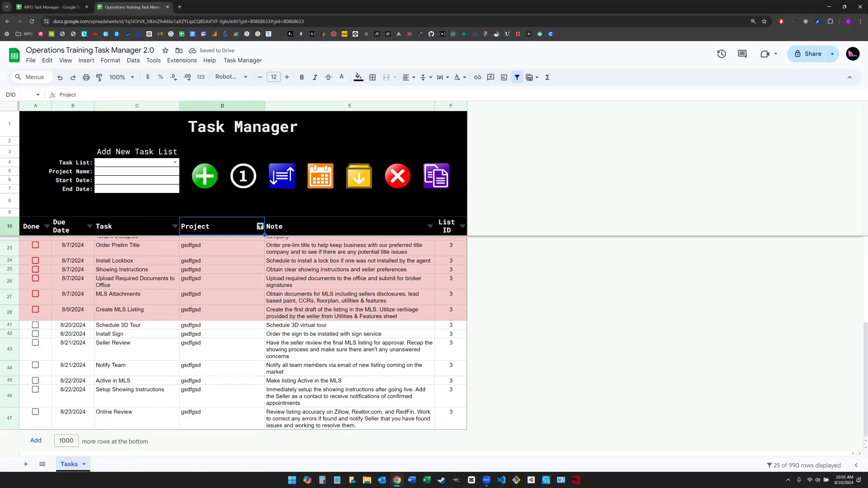
scroll(234, 344, up, 5)
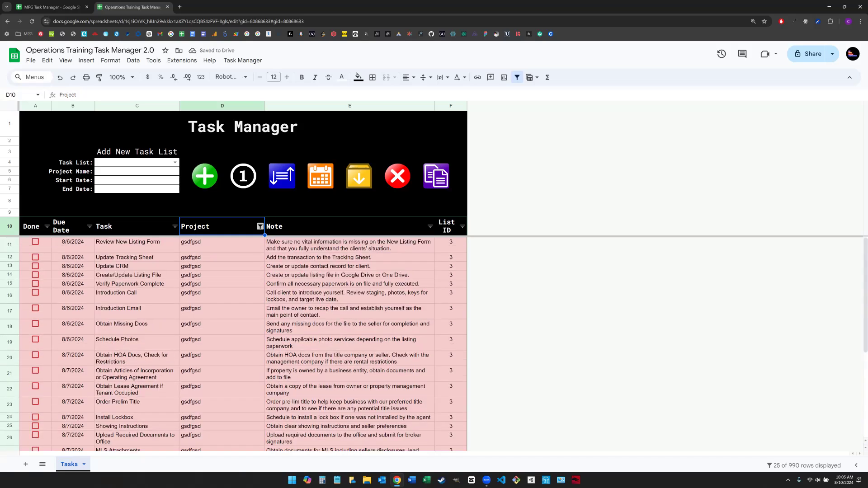
Show the tasks of all projects again by clearing the Project column filter, and look through the full task list
scroll(234, 344, down, 4)
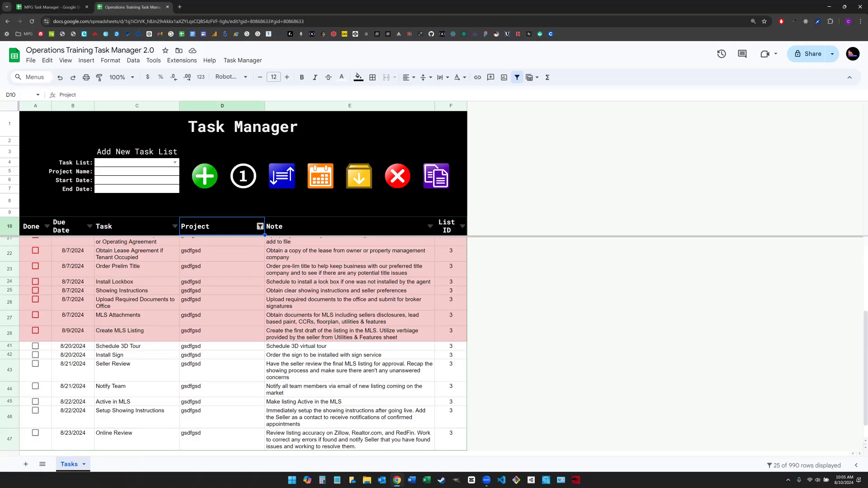
scroll(222, 349, down, 1)
click(222, 350)
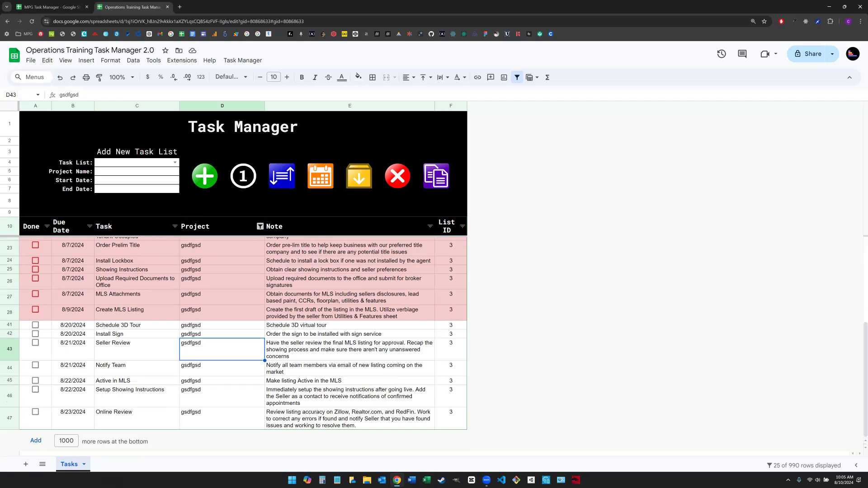
scroll(243, 344, up, 3)
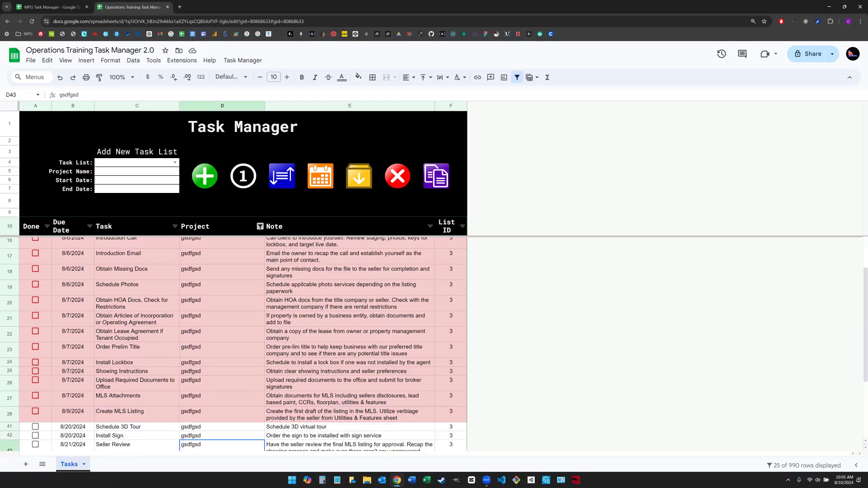
click(260, 226)
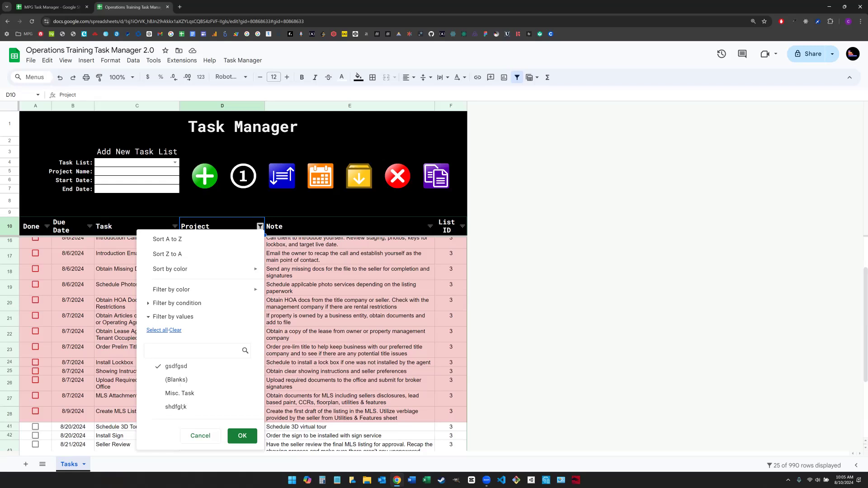
click(243, 436)
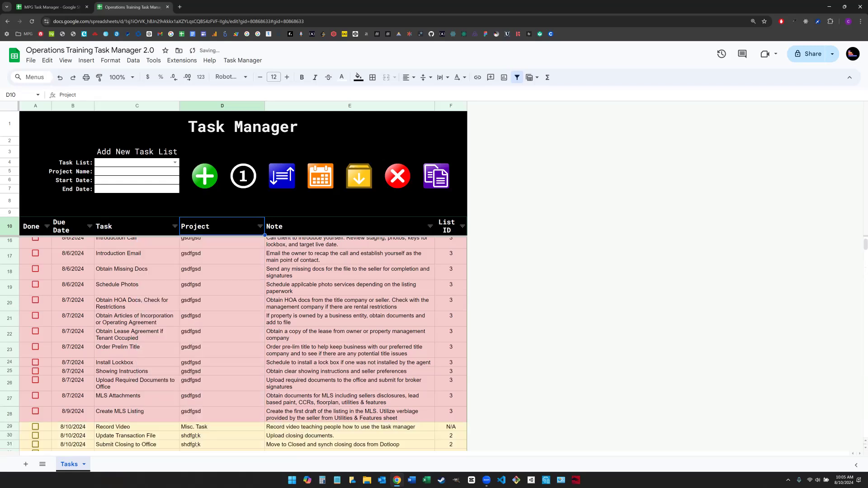
scroll(234, 344, down, 1)
scroll(234, 334, down, 2)
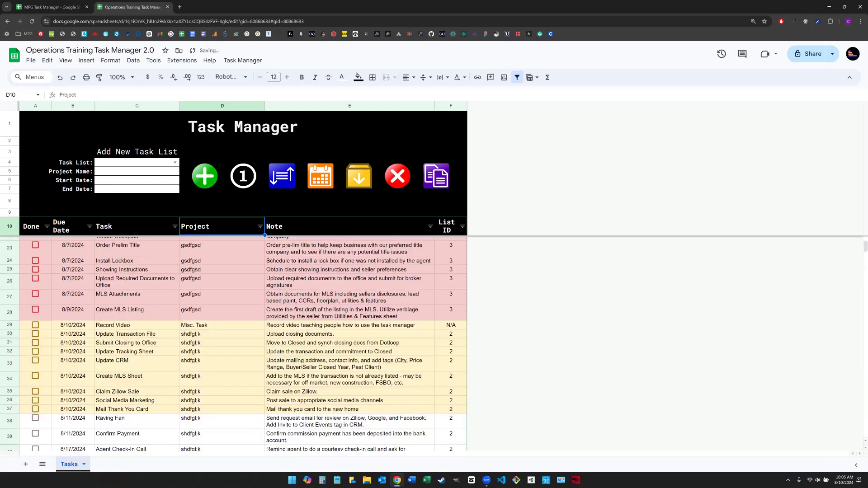
scroll(234, 334, up, 4)
click(230, 275)
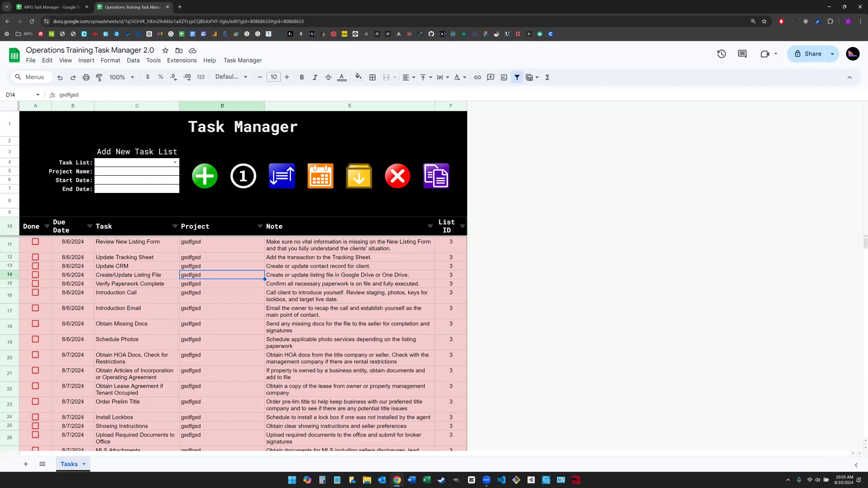
Check the available task lists, and open the hidden New Listing template sheet to look through its tasks
click(176, 163)
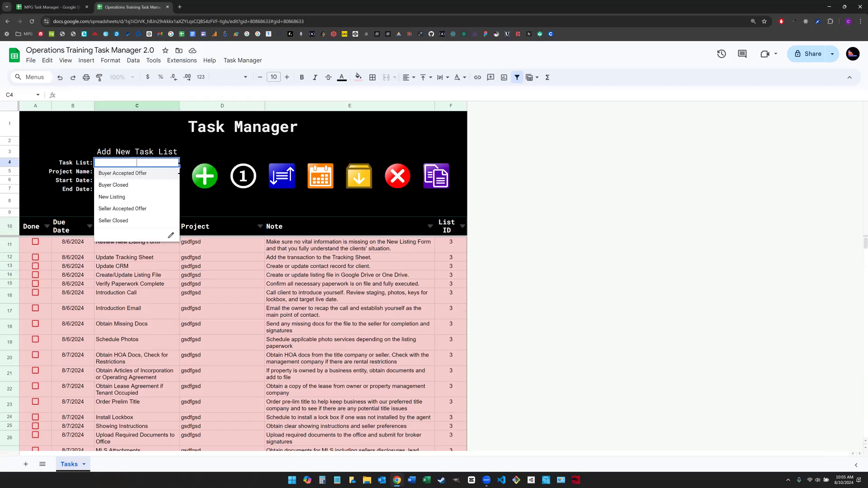
click(135, 297)
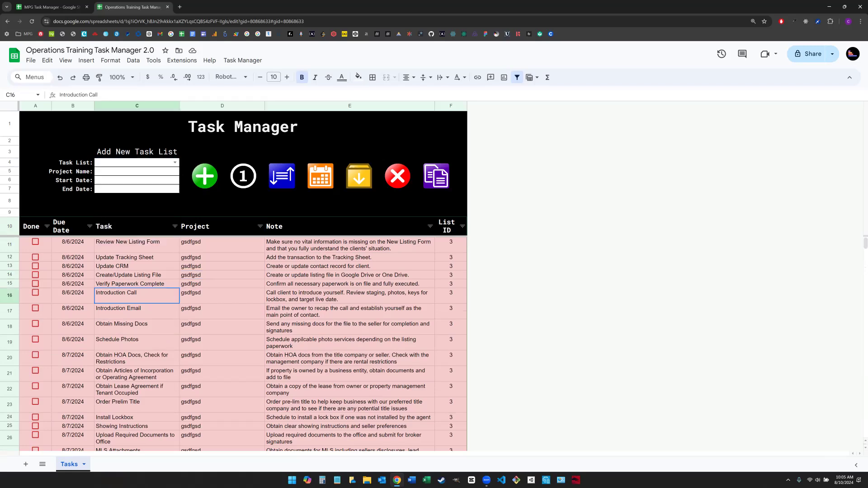
click(42, 465)
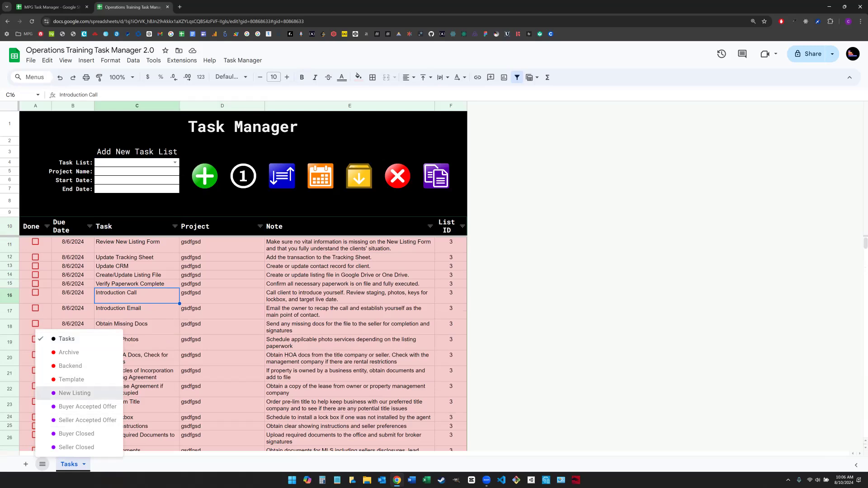
click(74, 393)
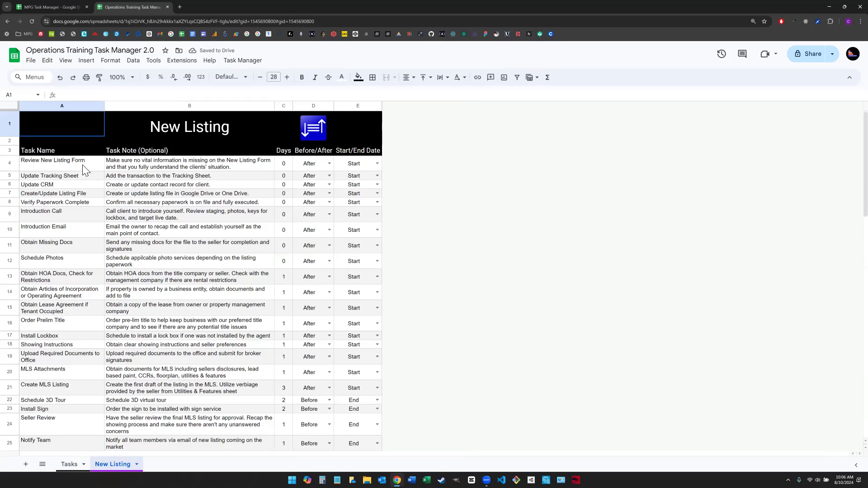
scroll(97, 217, down, 5)
scroll(97, 219, up, 4)
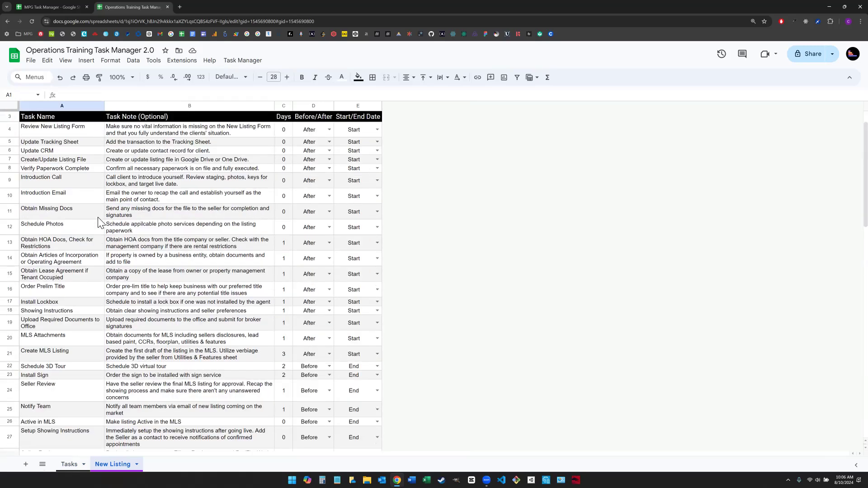
scroll(98, 222, up, 1)
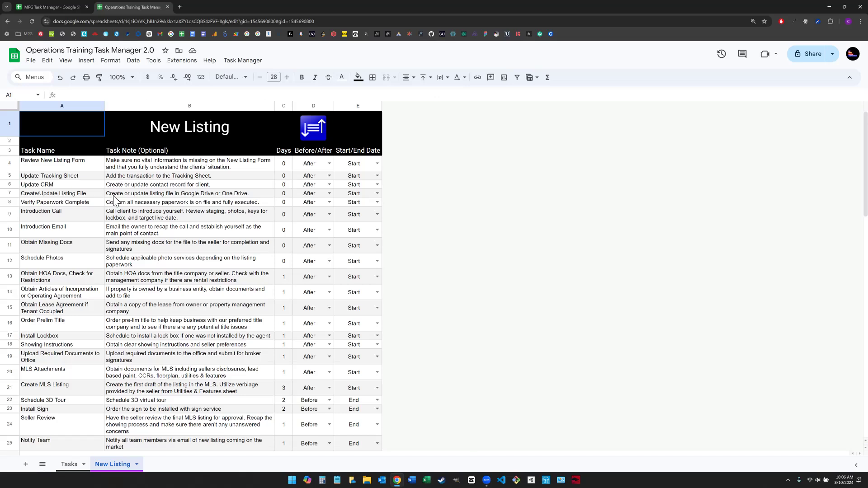
Examine the New Listing template's Task Name, Task Note, Days, Before/After and Start/End Date columns and its last tasks
click(81, 165)
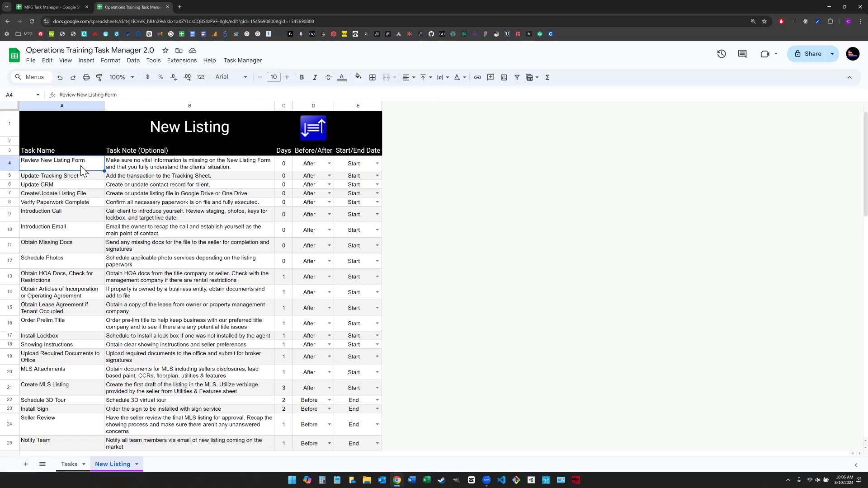
click(133, 167)
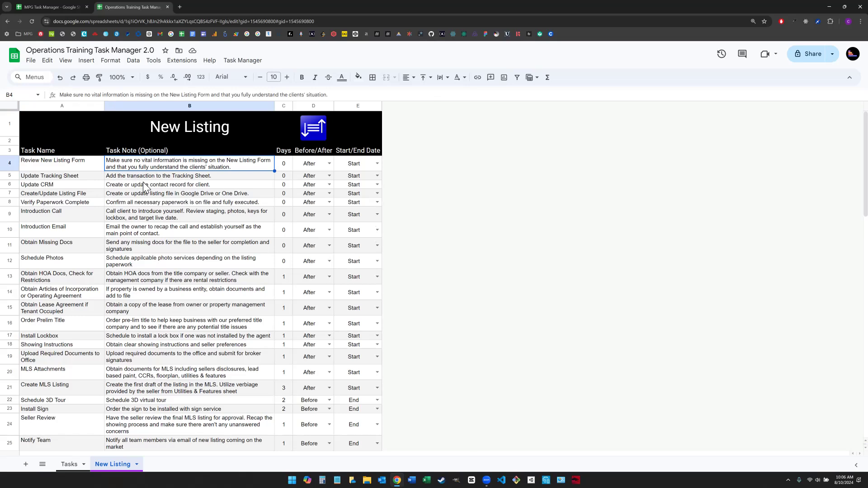
click(284, 166)
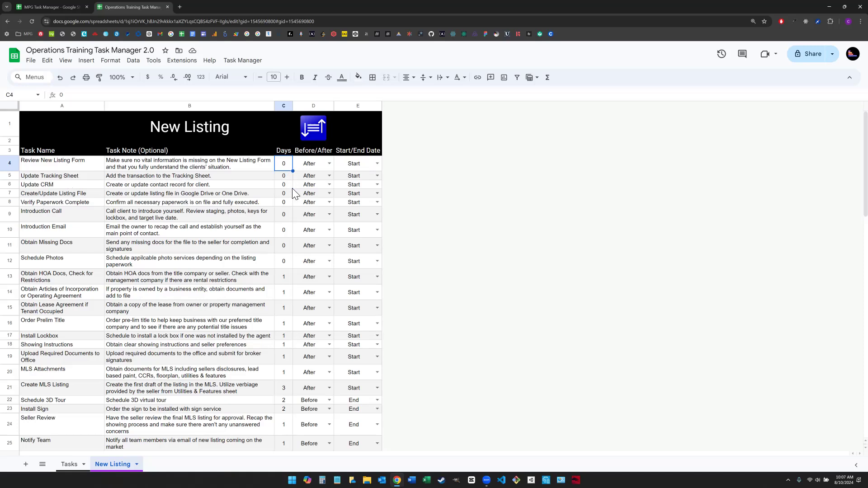
click(316, 164)
click(338, 168)
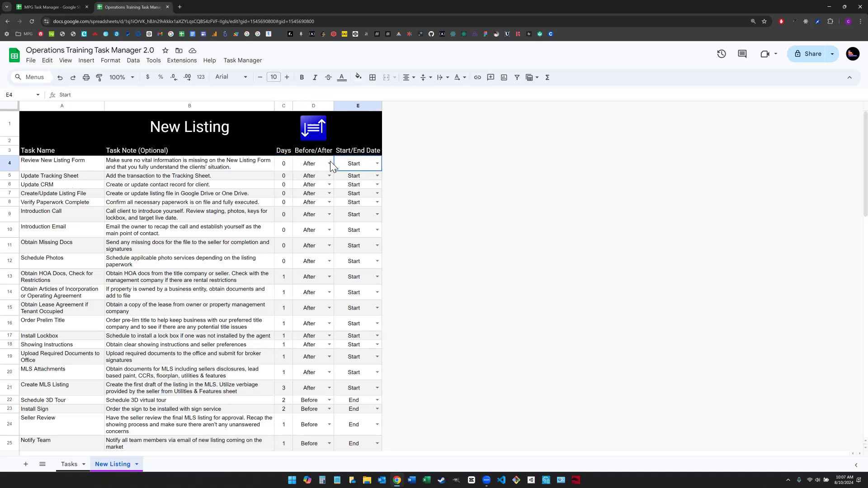
click(69, 167)
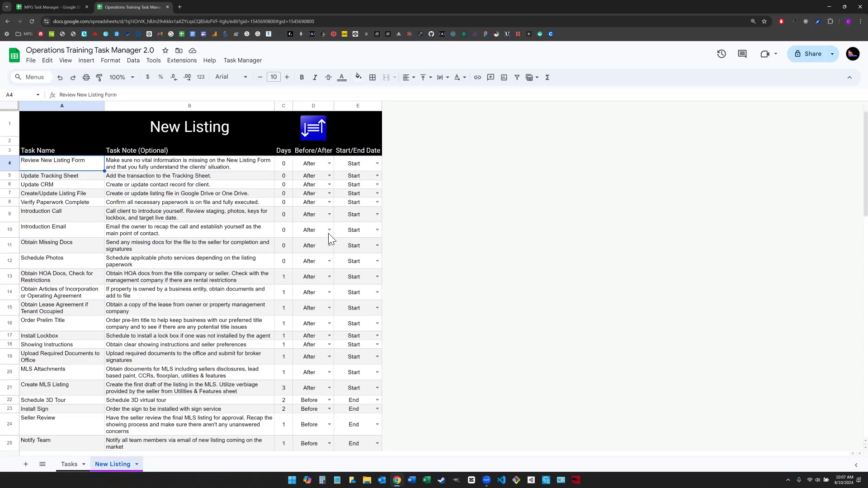
scroll(329, 244, down, 3)
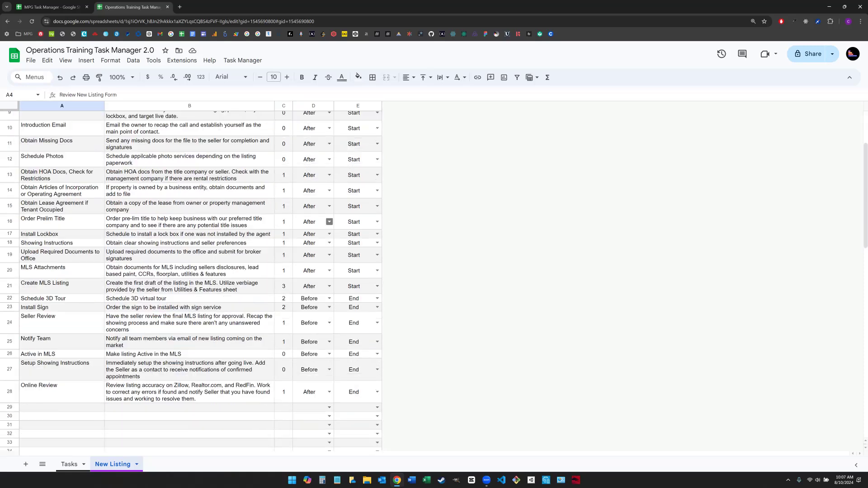
scroll(329, 221, down, 1)
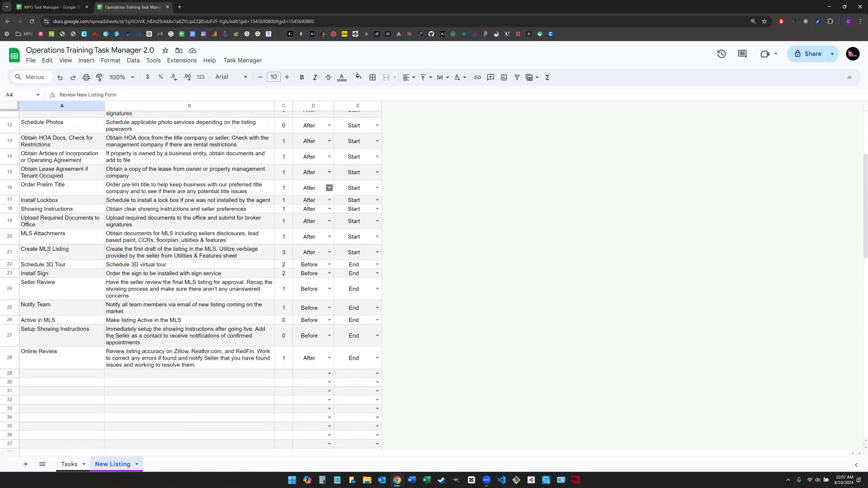
scroll(329, 188, up, 3)
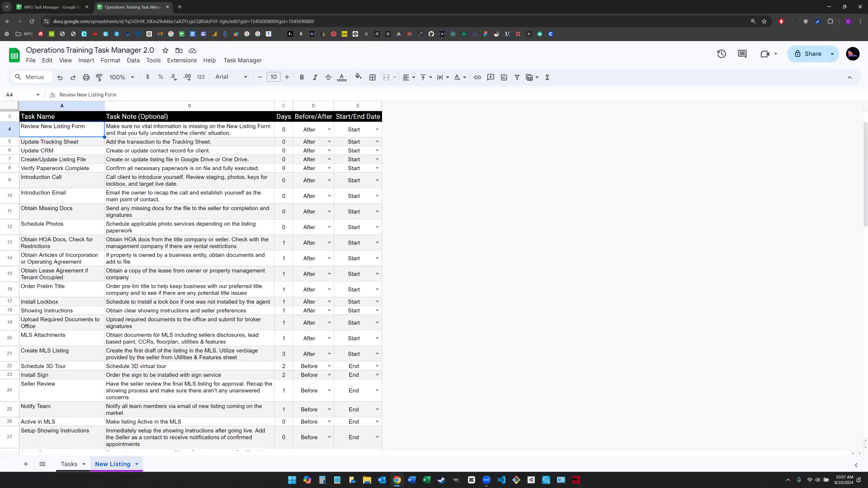
scroll(191, 281, up, 1)
Return to the Tasks sheet and check the Start Date and End Date fields for adding a new task list
click(69, 464)
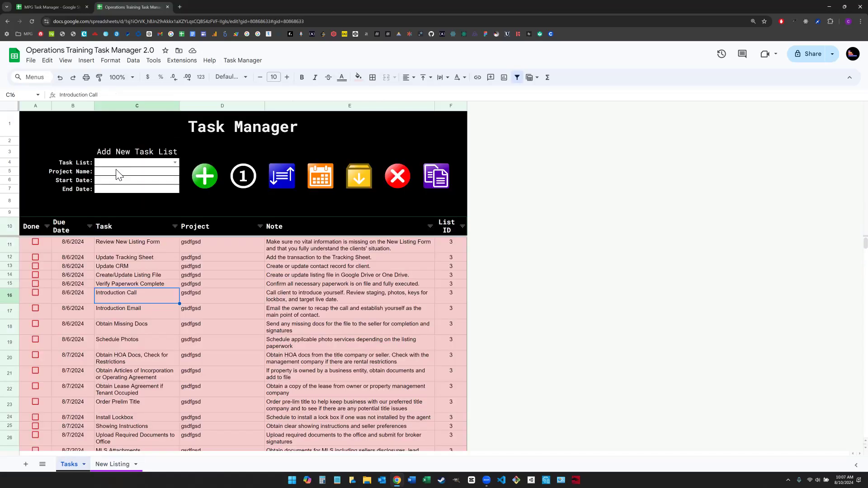
click(116, 189)
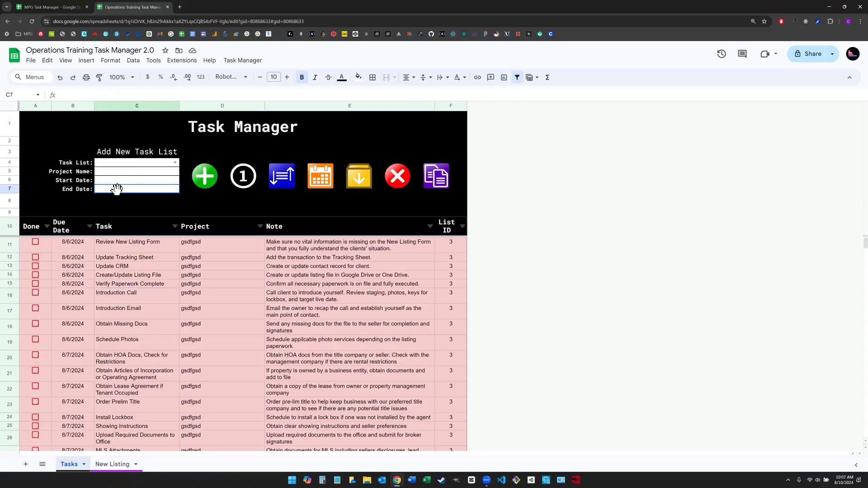
click(116, 181)
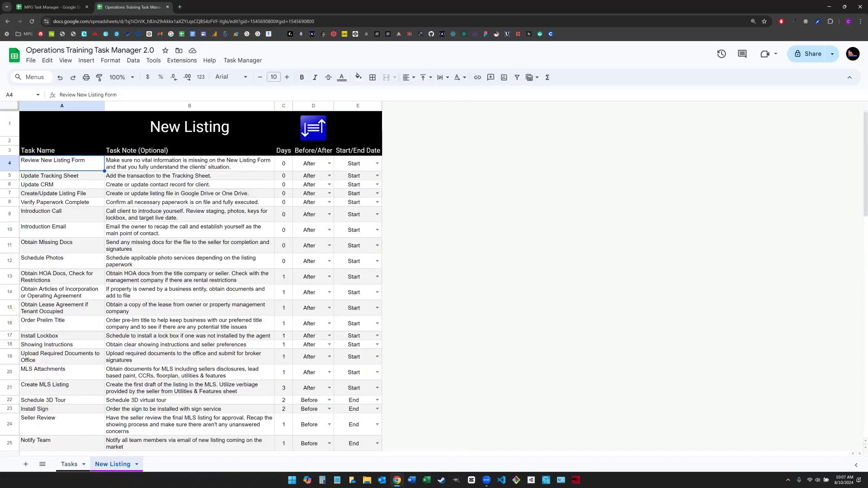
Add a template task named Example with the note Example in the first empty row of the New Listing sheet
scroll(31, 200, down, 5)
click(50, 272)
text(Example)
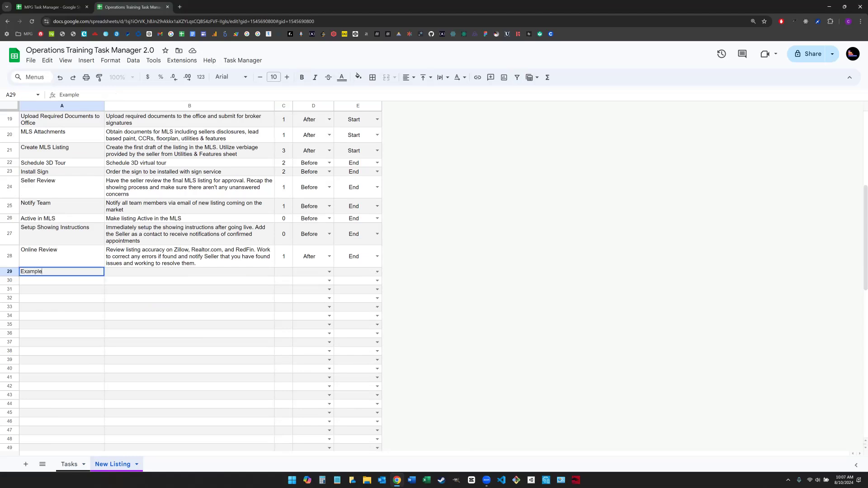
key(Tab)
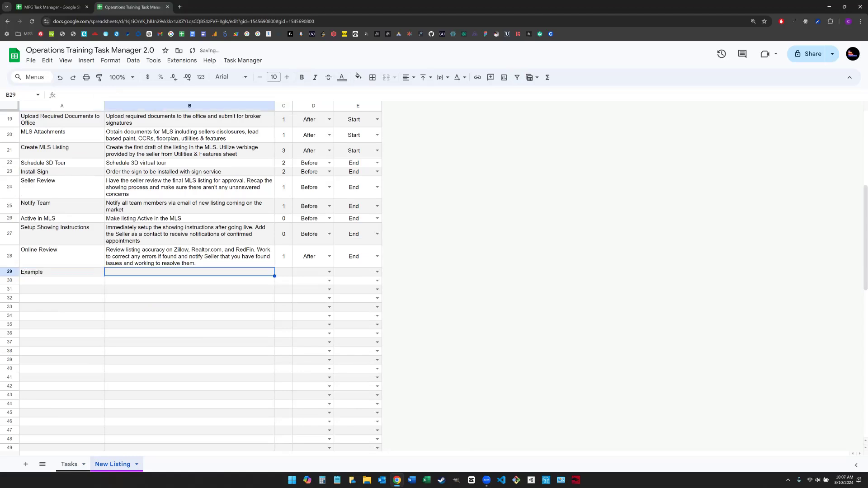
text(Example)
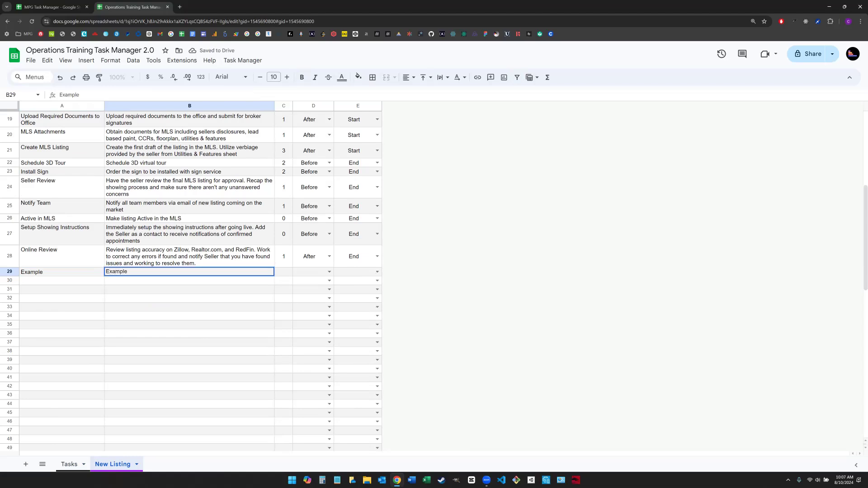
key(Tab)
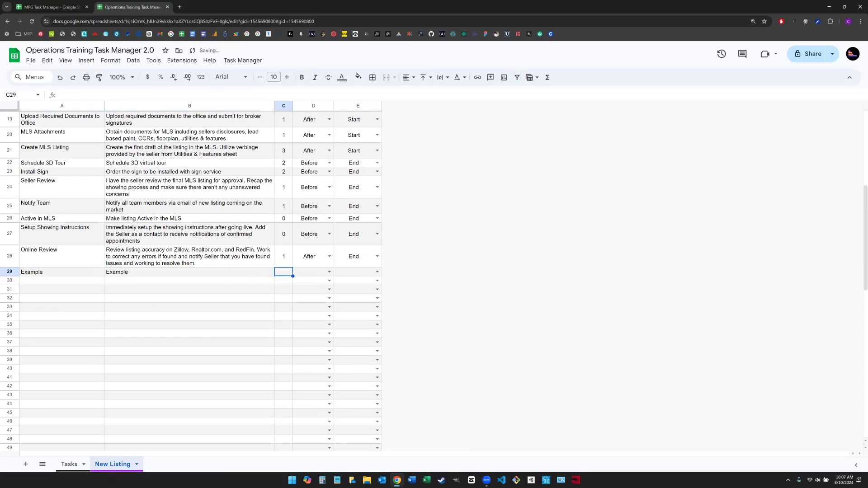
Schedule the Example template task 1 day Before the Start date
text(1)
key(Tab)
text(b)
key(Tab)
text(s)
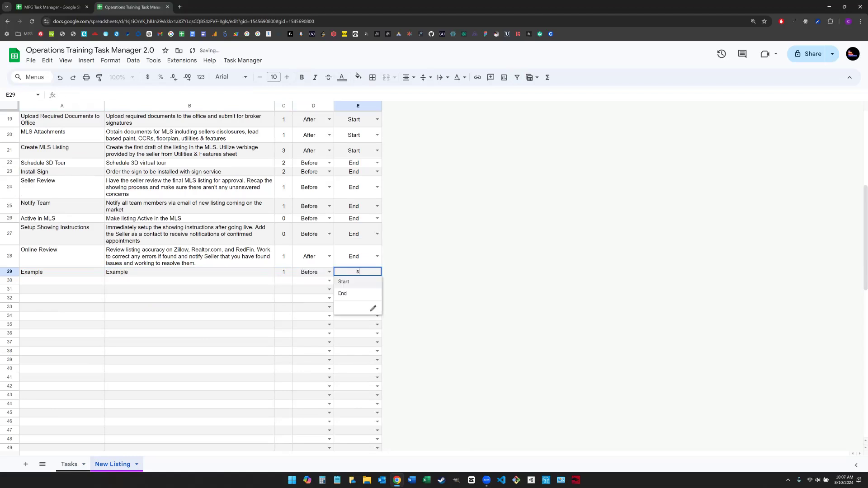
key(shift+Tab)
key(shift+Tab)
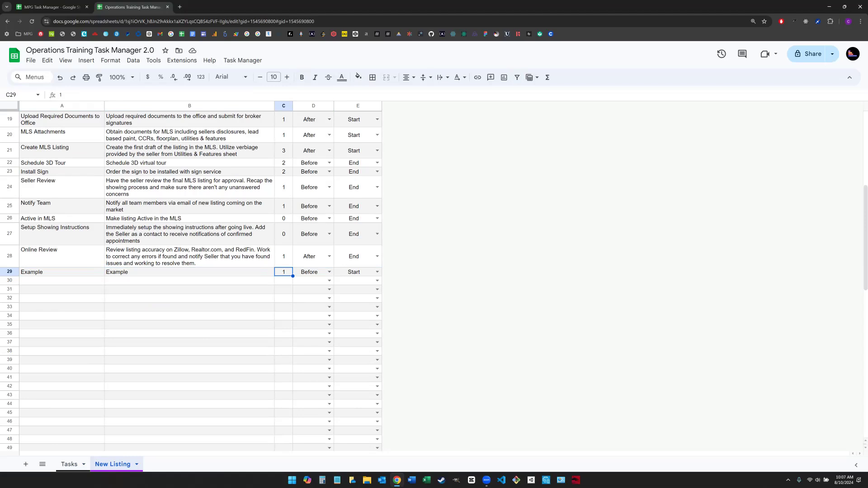
Sort the New Listing template tasks with the sheet's sort function
scroll(191, 276, up, 5)
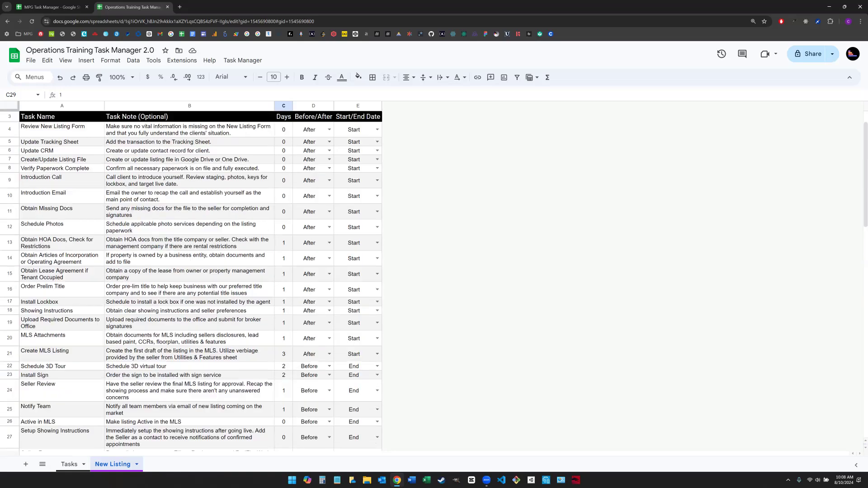
scroll(316, 129, up, 1)
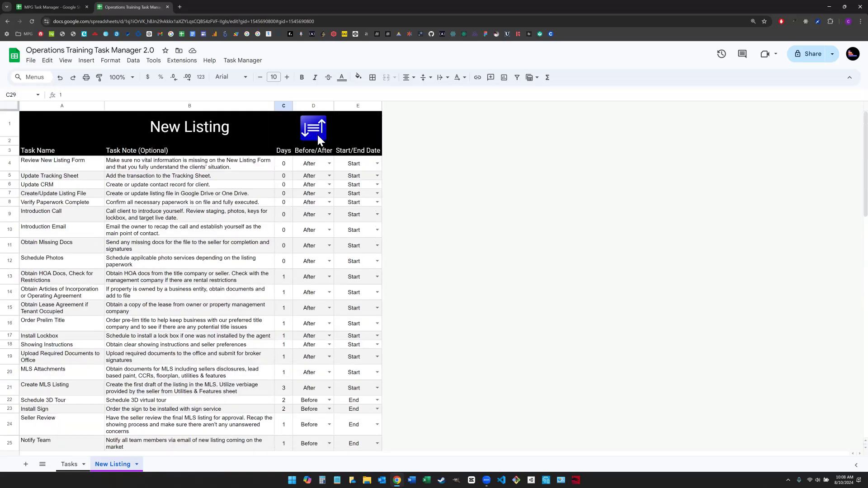
click(318, 138)
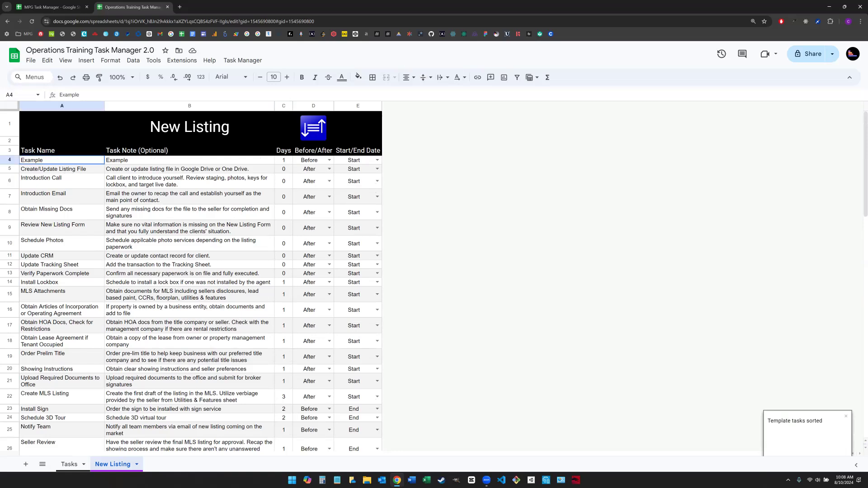
Reschedule the Example template task to 100 days After the End date and re-sort the New Listing tasks
click(284, 161)
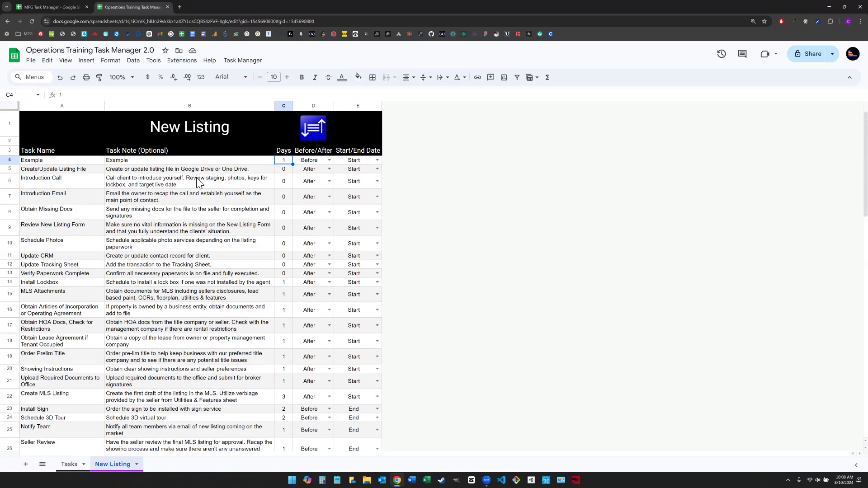
click(329, 160)
click(324, 182)
click(378, 161)
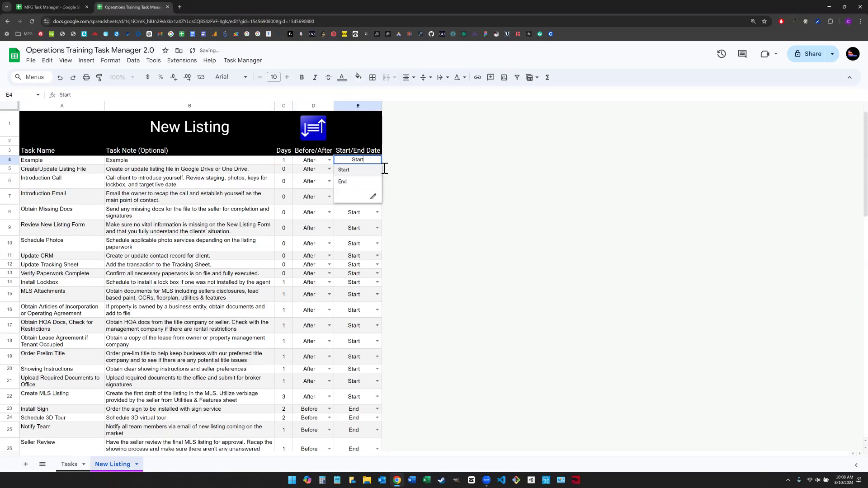
click(362, 182)
click(291, 161)
text(100)
key(Return)
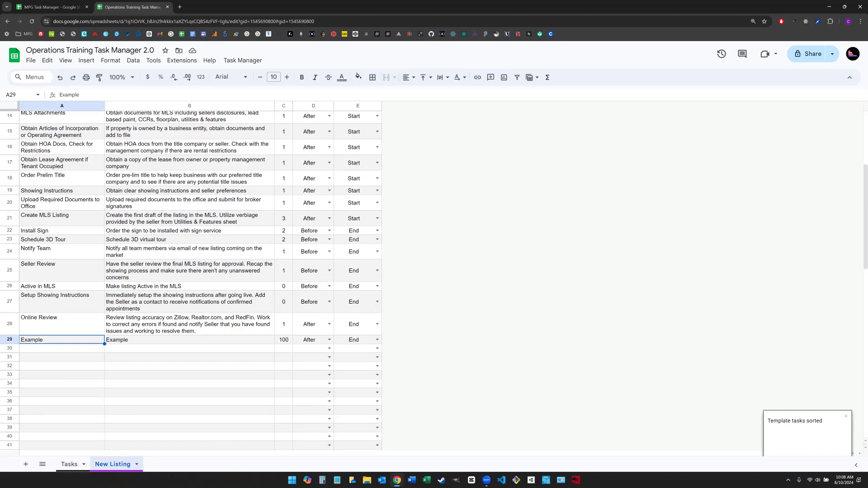
scroll(80, 206, up, 3)
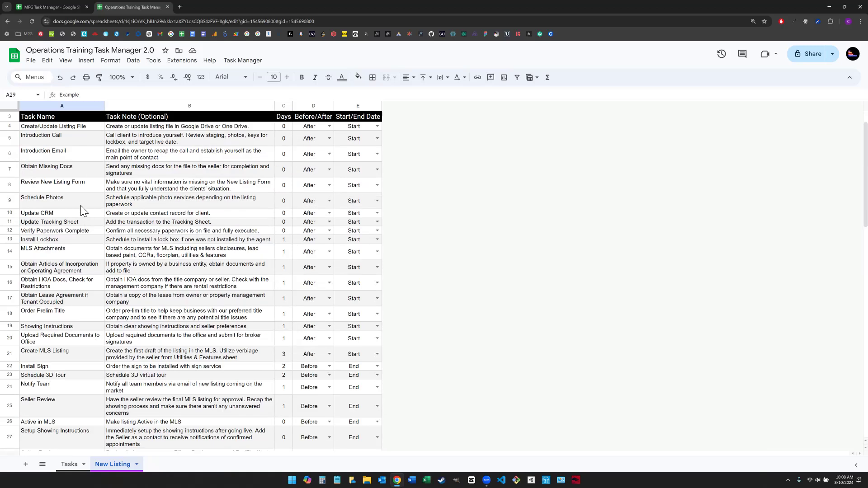
scroll(83, 199, up, 1)
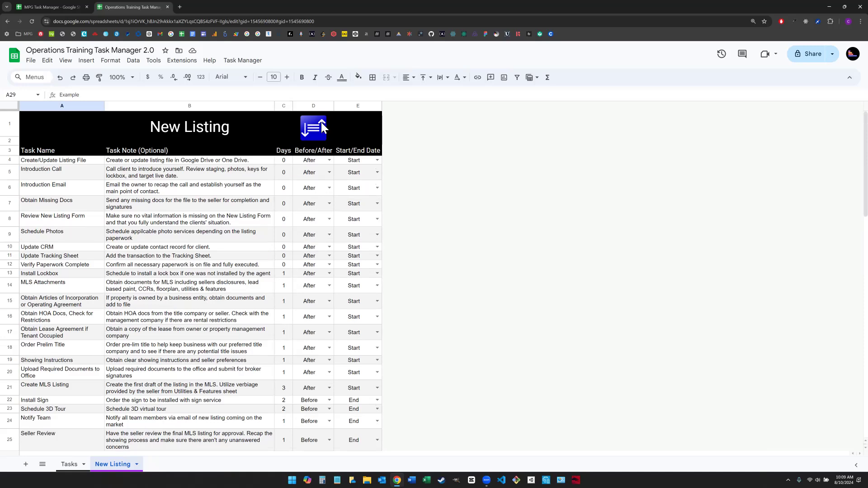
Clear the Example task row at the end of the New Listing template
scroll(283, 161, down, 1)
scroll(190, 281, down, 3)
click(189, 408)
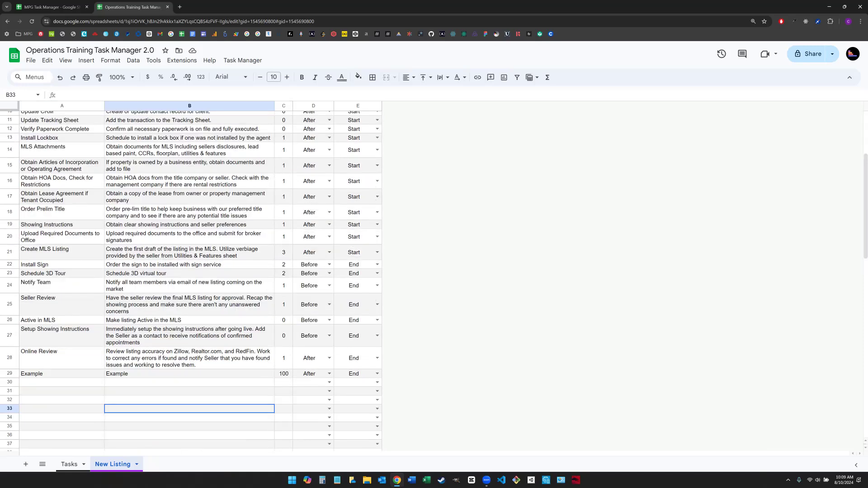
click(9, 373)
key(Delete)
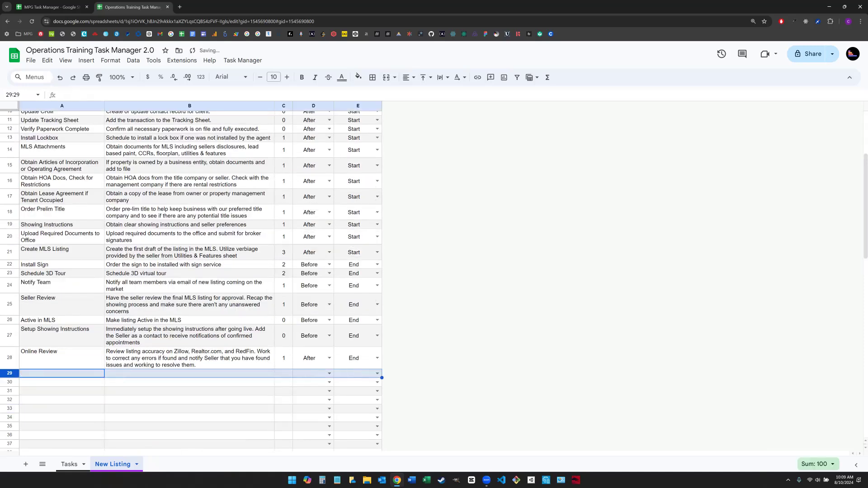
click(62, 391)
scroll(61, 391, up, 1)
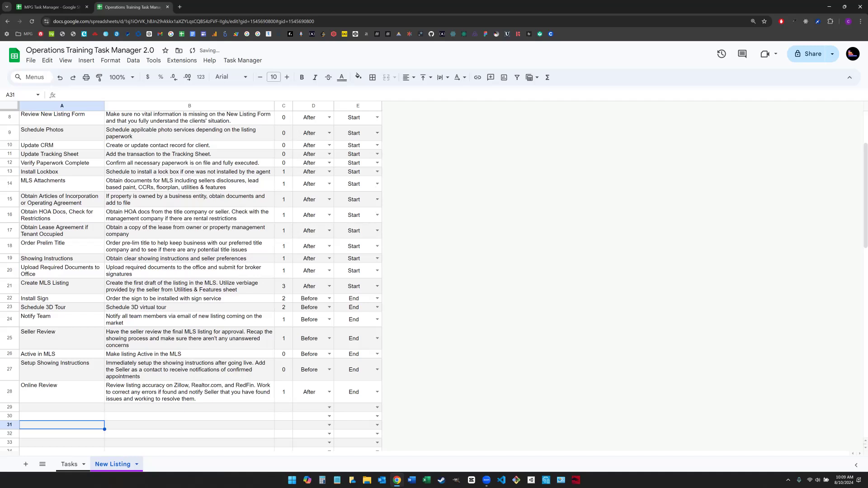
scroll(338, 406, up, 3)
Unhide the Buyer Accepted Offer template sheet to view its tasks
click(42, 465)
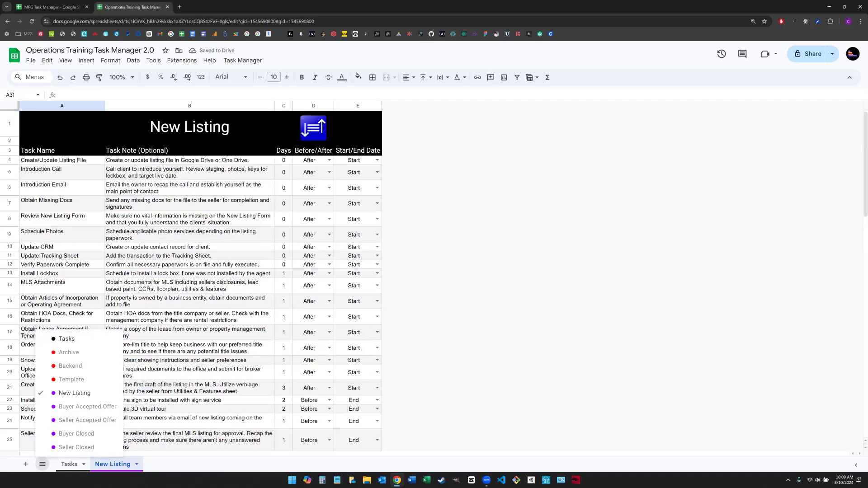
click(189, 285)
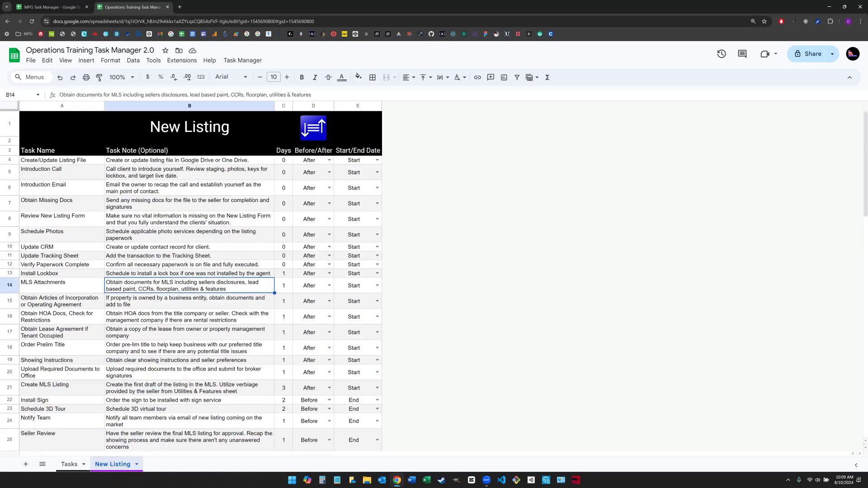
click(283, 247)
click(43, 465)
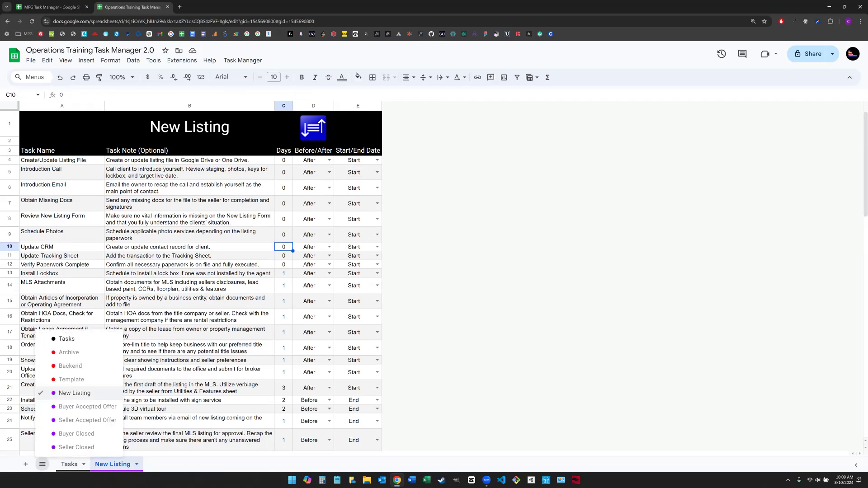
click(87, 406)
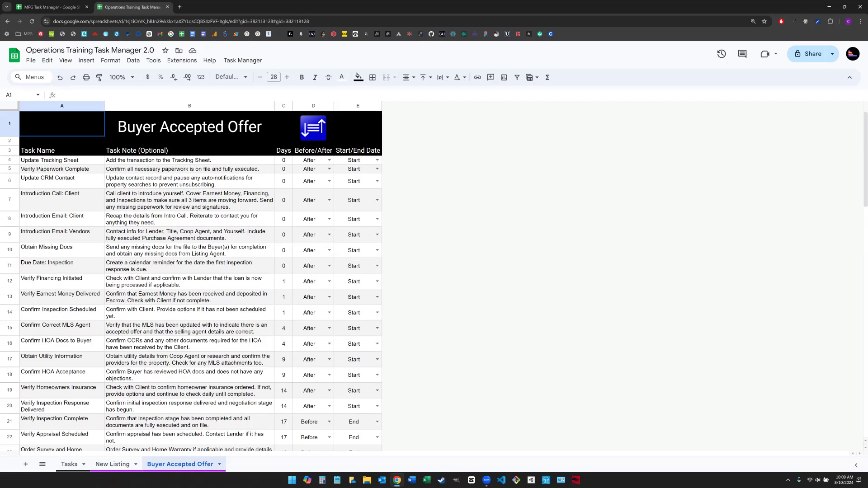
Hide the New Listing and Buyer Accepted Offer template sheets
click(112, 465)
click(137, 464)
click(111, 399)
click(128, 464)
click(167, 464)
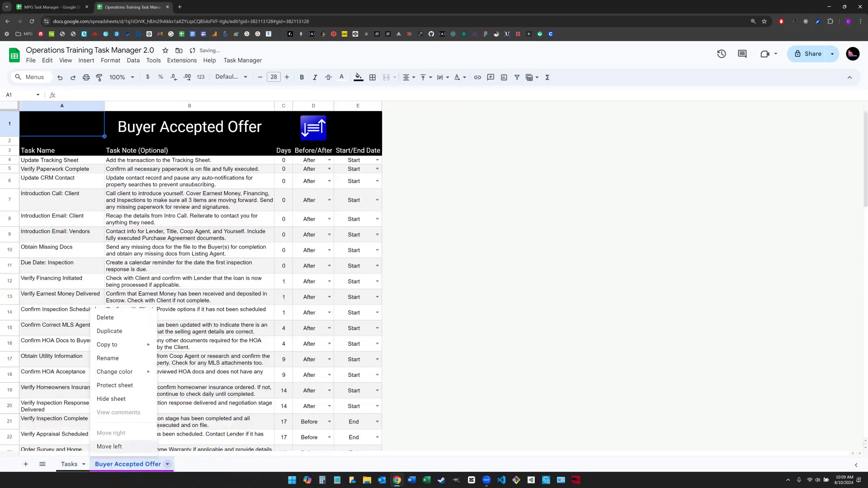
click(111, 398)
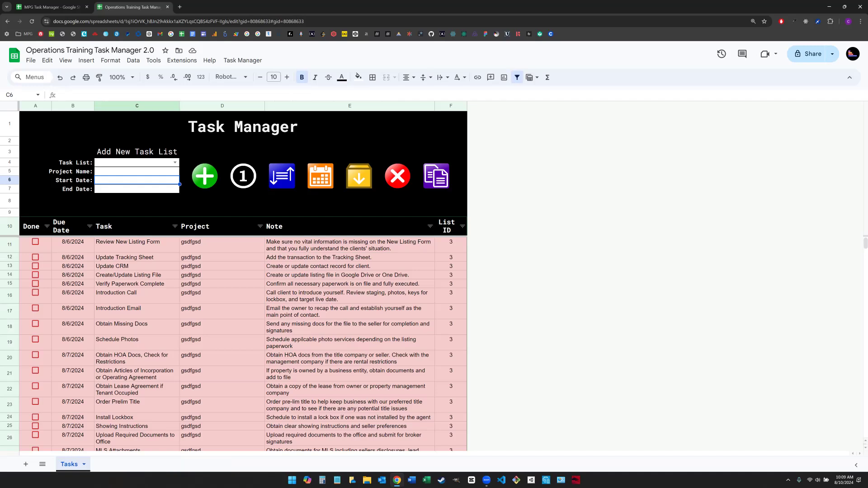
Create a new task list template named Example with the template function and hide its sheet
click(424, 181)
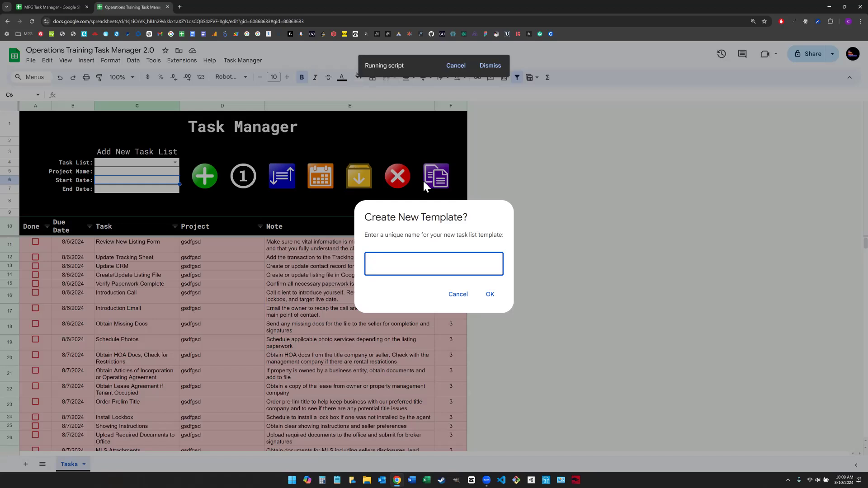
text(Example)
key(Return)
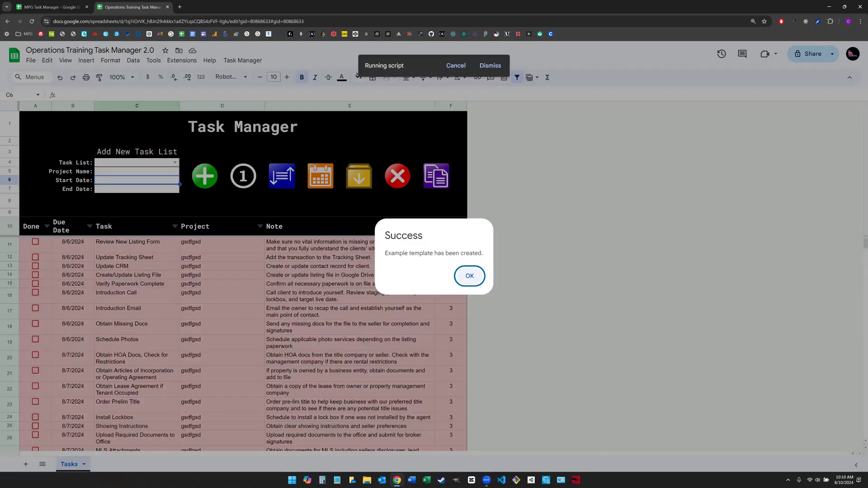
key(Return)
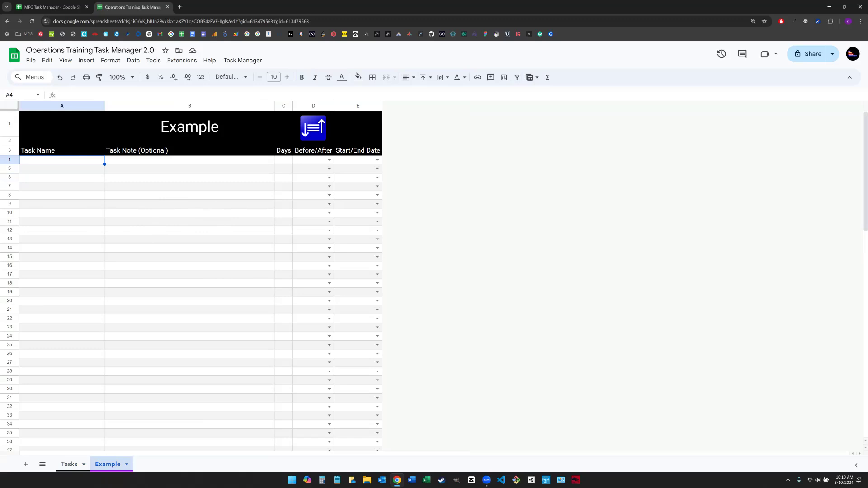
click(127, 464)
click(113, 399)
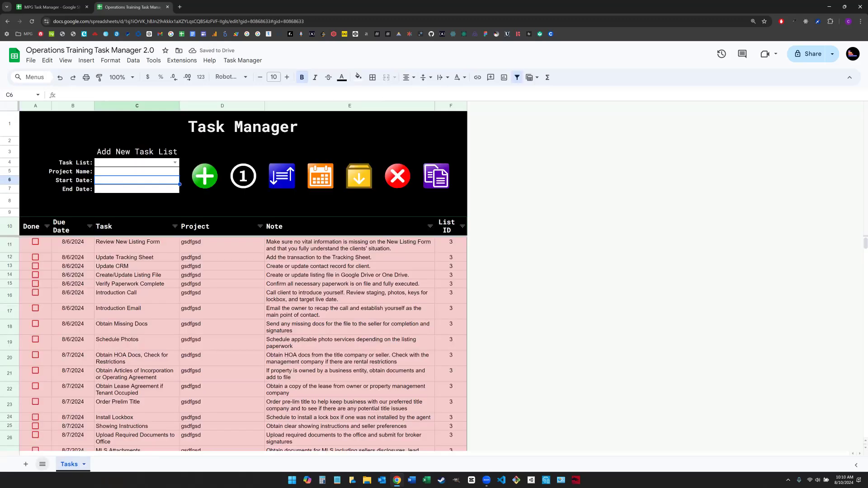
Unhide the Archive sheet to view the archived tasks and return to the Tasks sheet
click(42, 464)
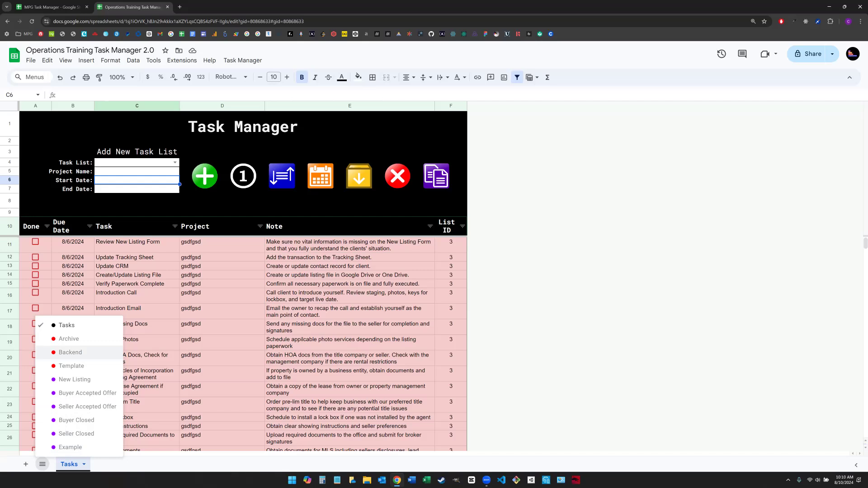
click(69, 339)
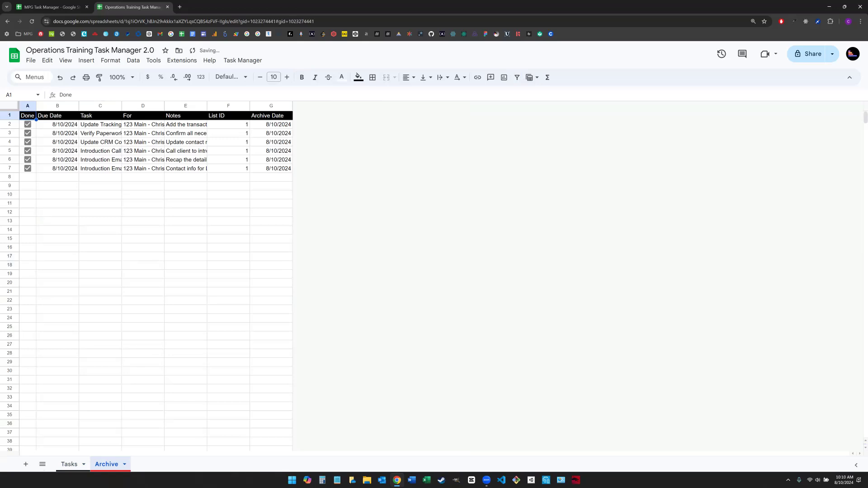
click(69, 464)
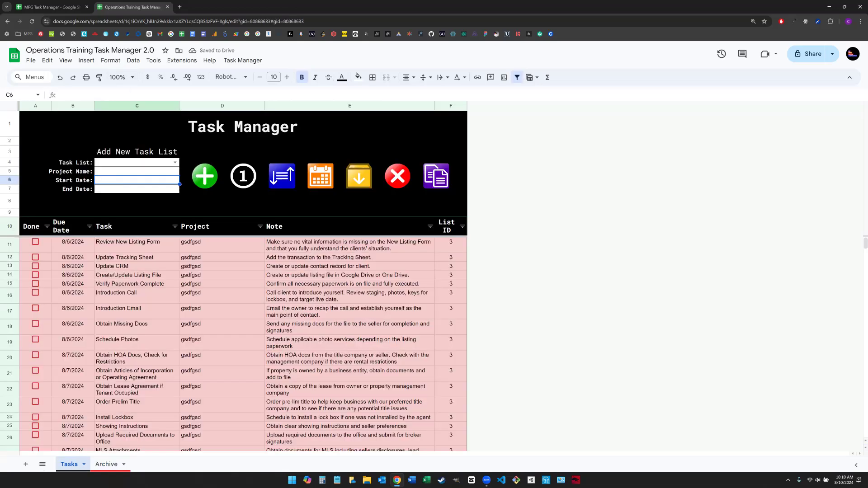
Unhide the Backend sheet to check the Example template's name and ID, and unhide the Template sheet
click(42, 464)
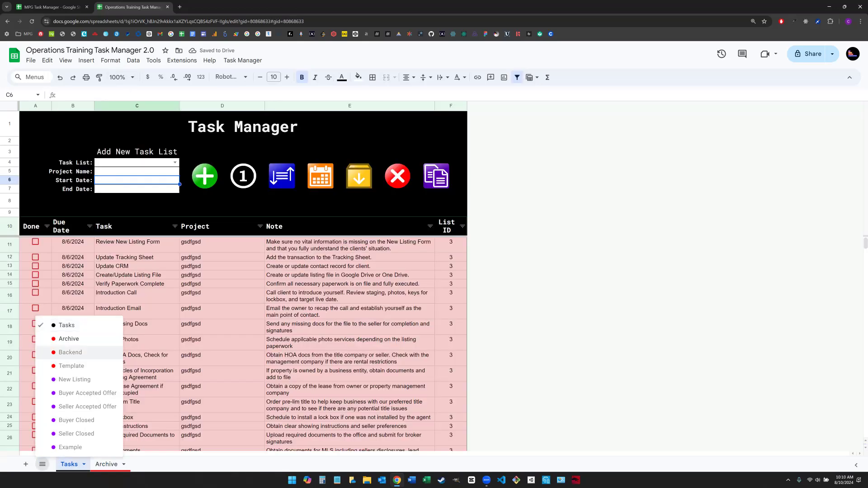
click(69, 352)
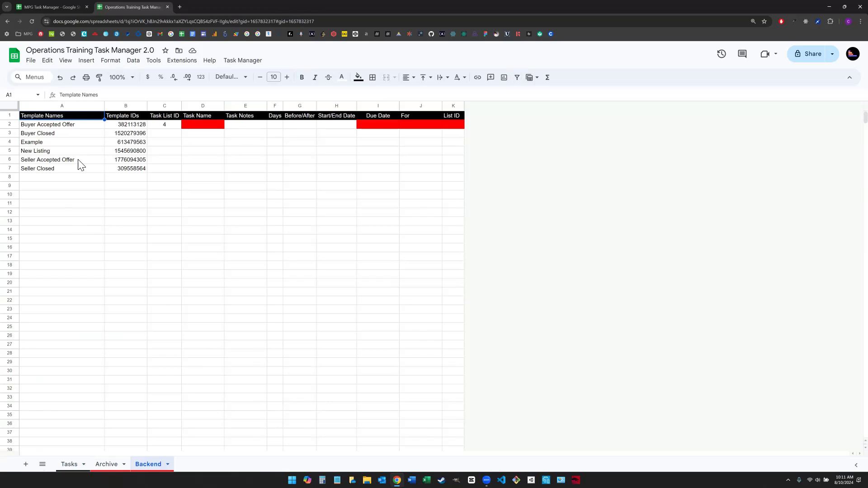
drag(86, 142, 129, 142)
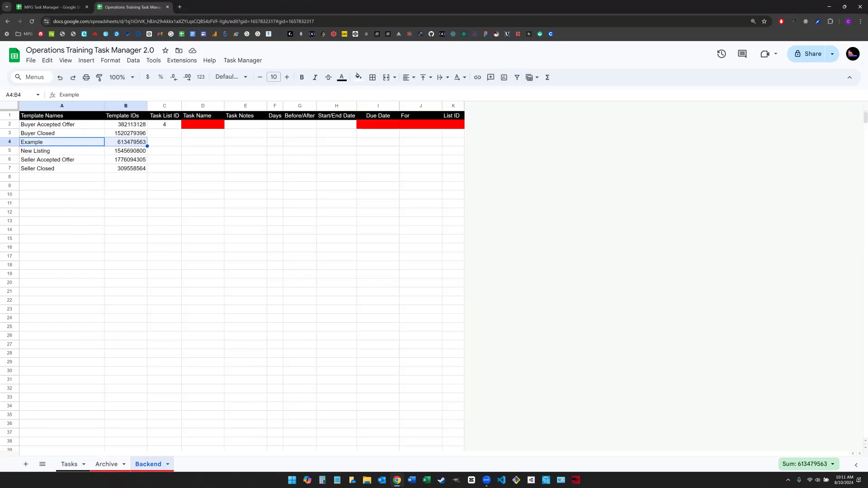
click(42, 464)
click(71, 365)
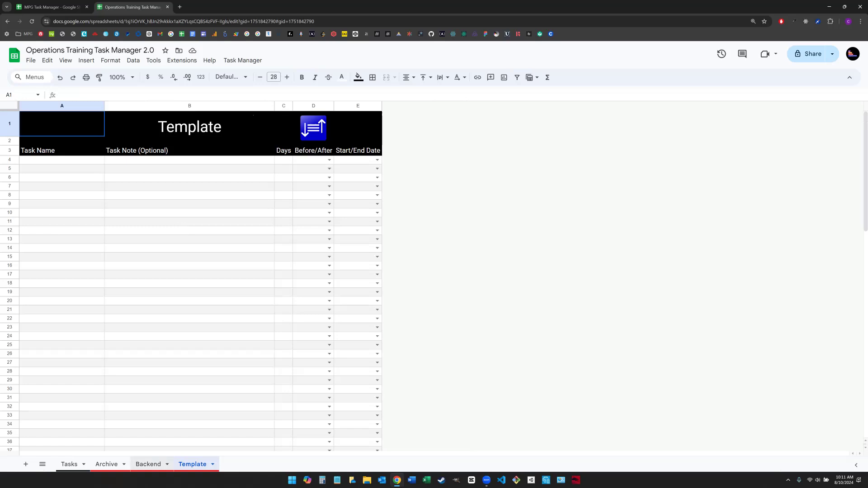
Hide the Archive, Backend and Template sheets so that only Tasks stays visible
click(123, 464)
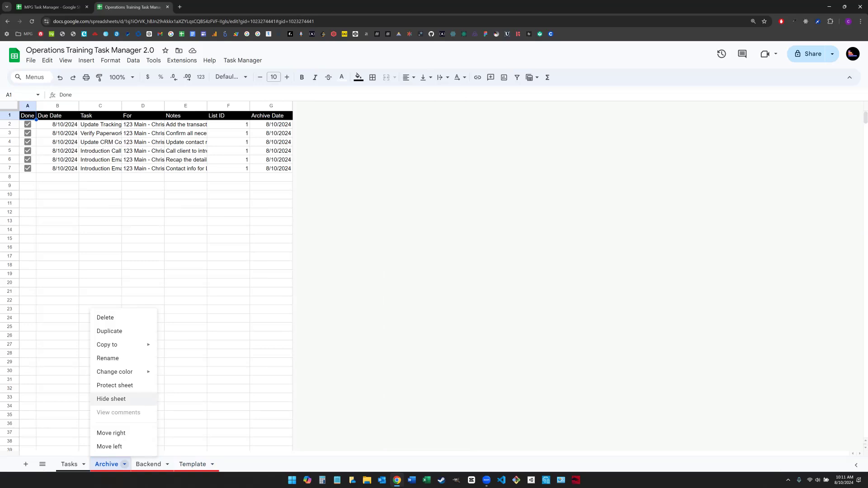
click(111, 399)
click(108, 464)
click(128, 464)
click(112, 399)
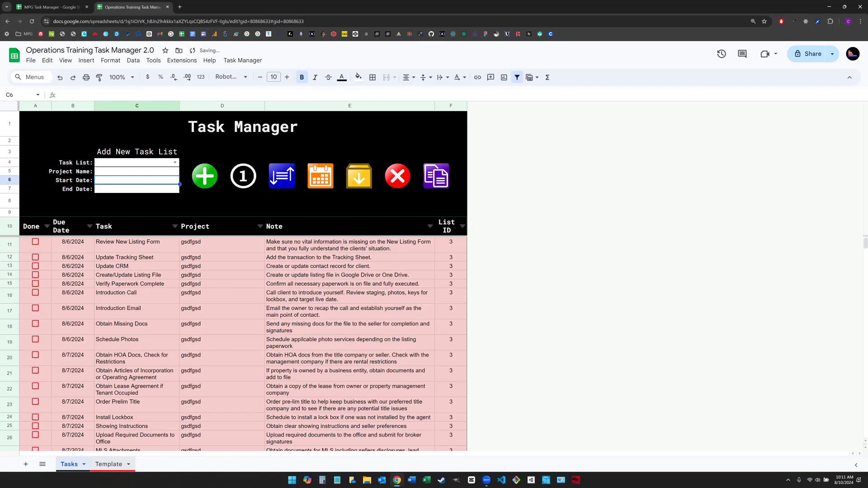
click(109, 464)
click(129, 464)
click(111, 398)
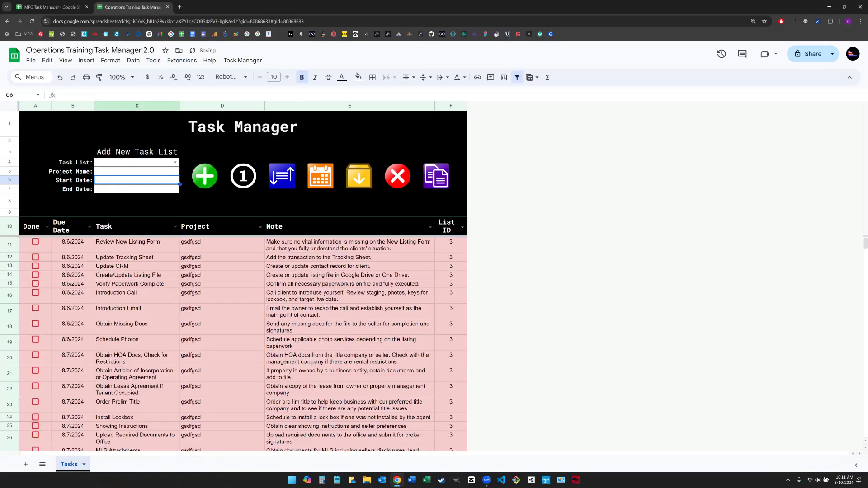
Look over the Tasks sheet's list, and switch to the MPG Task Manager spreadsheet to examine its overdue and upcoming tasks
click(137, 343)
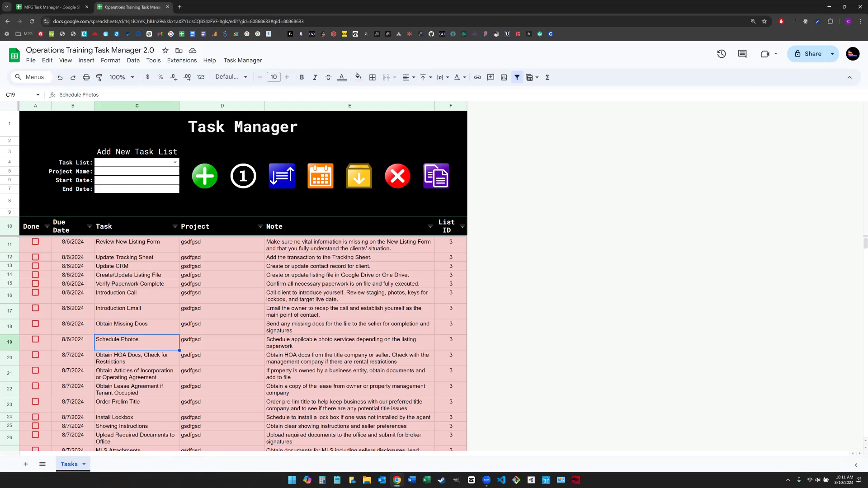
scroll(243, 344, down, 3)
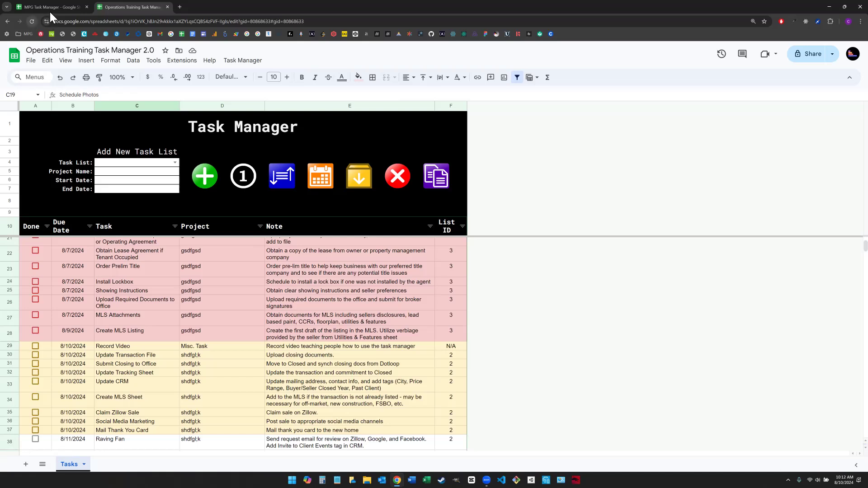
mouse_move(57, 10)
click(35, 7)
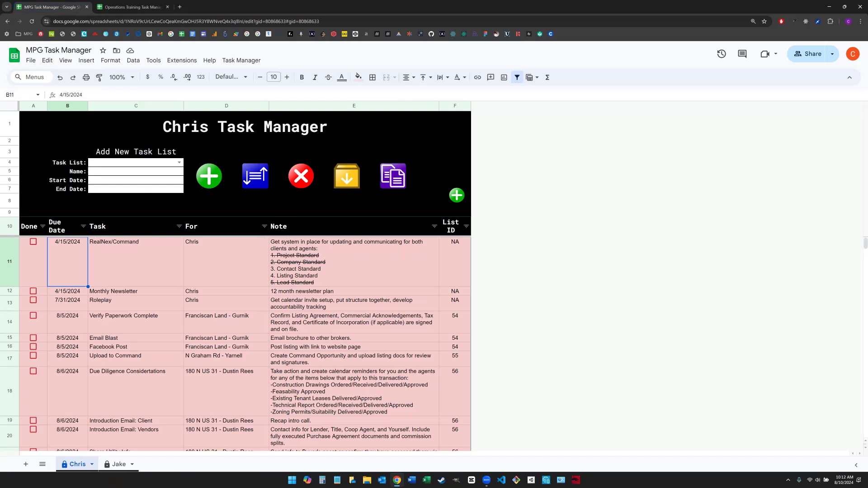
scroll(235, 344, down, 10)
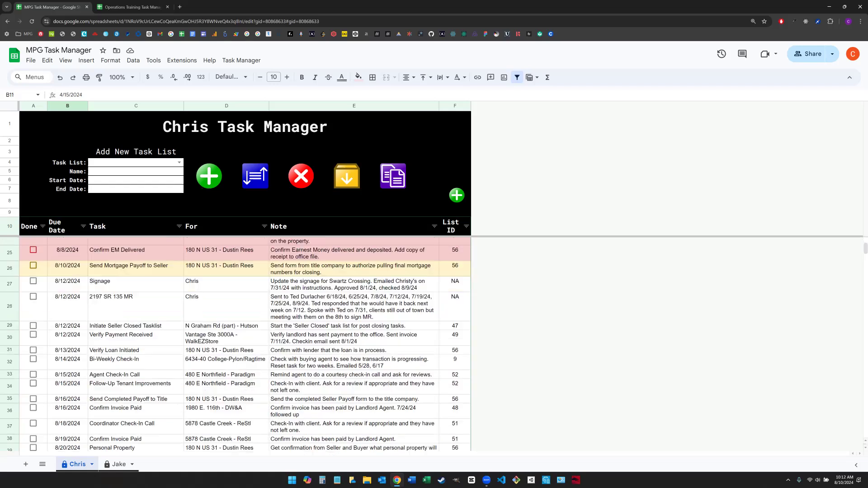
scroll(236, 343, down, 13)
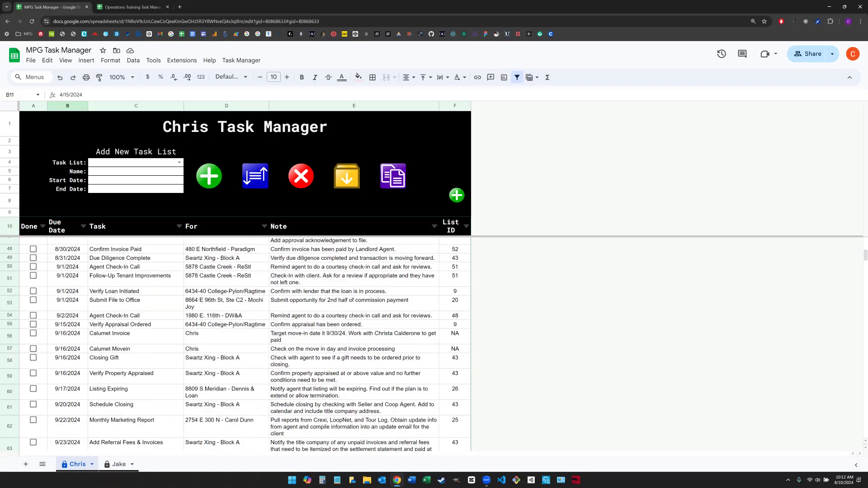
scroll(235, 343, down, 15)
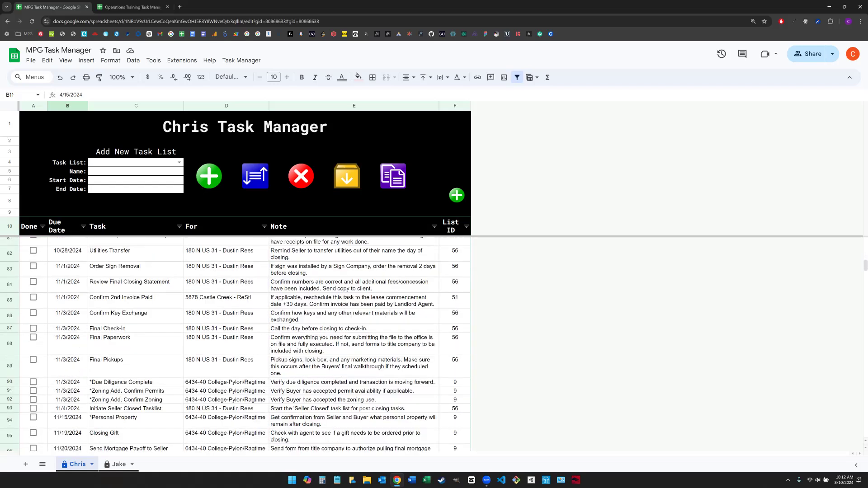
scroll(235, 344, down, 14)
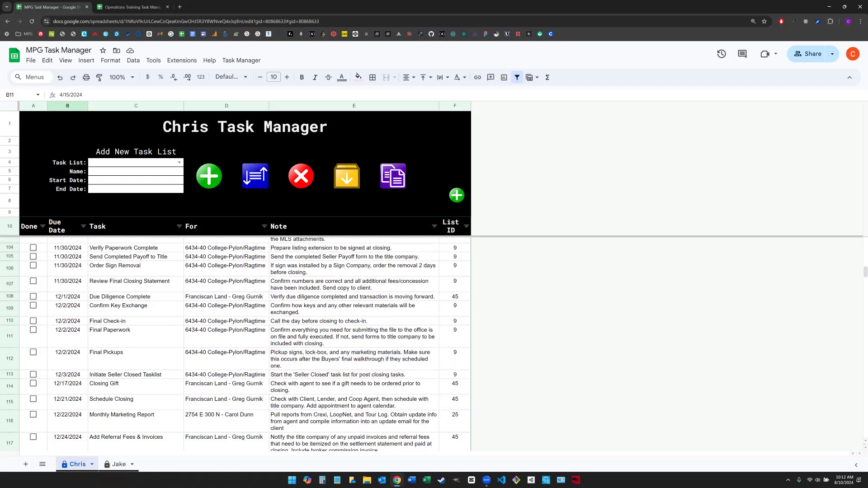
Examine the future lease-expiration follow-ups and the completed tasks at the end of the MPG Task Manager list
scroll(235, 343, down, 19)
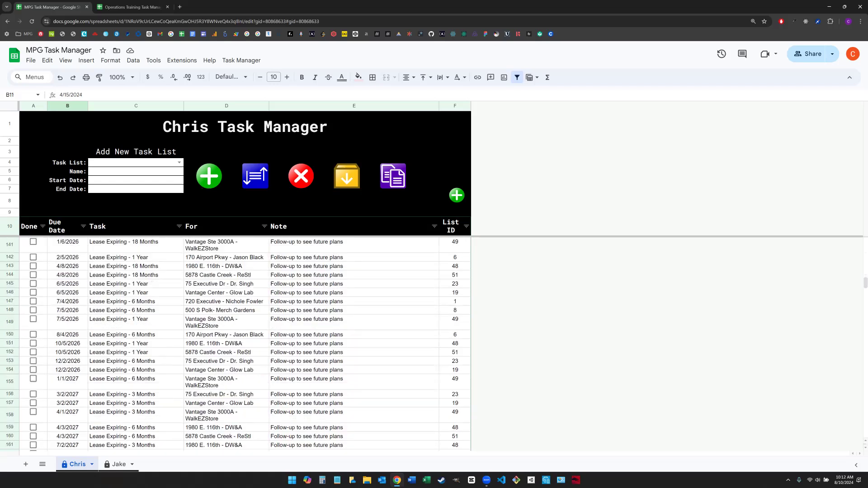
scroll(235, 344, down, 9)
scroll(235, 343, down, 1)
scroll(235, 344, up, 1)
scroll(235, 344, up, 1)
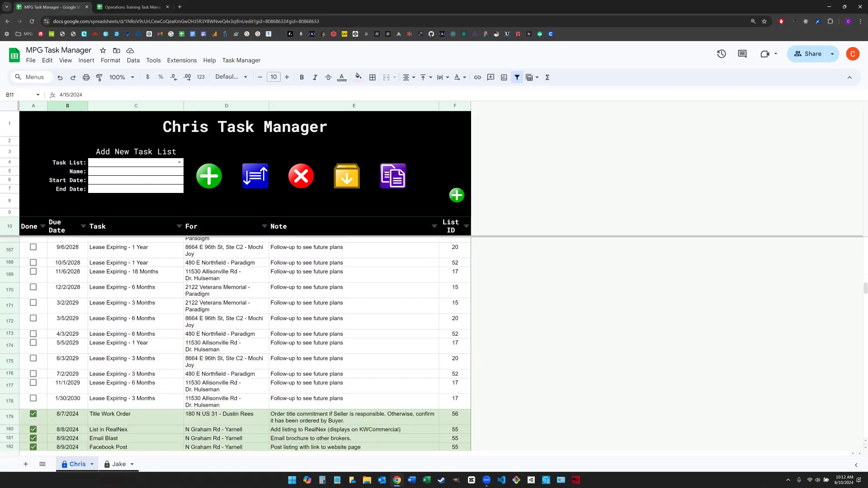
click(68, 402)
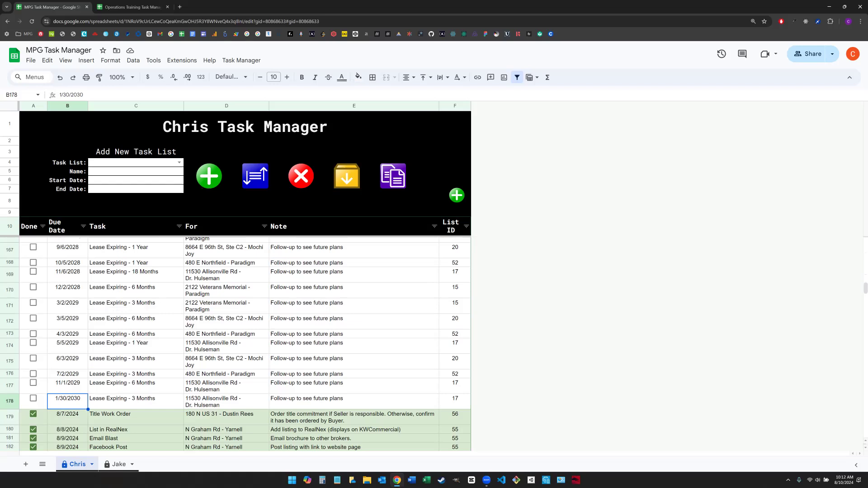
scroll(235, 344, down, 1)
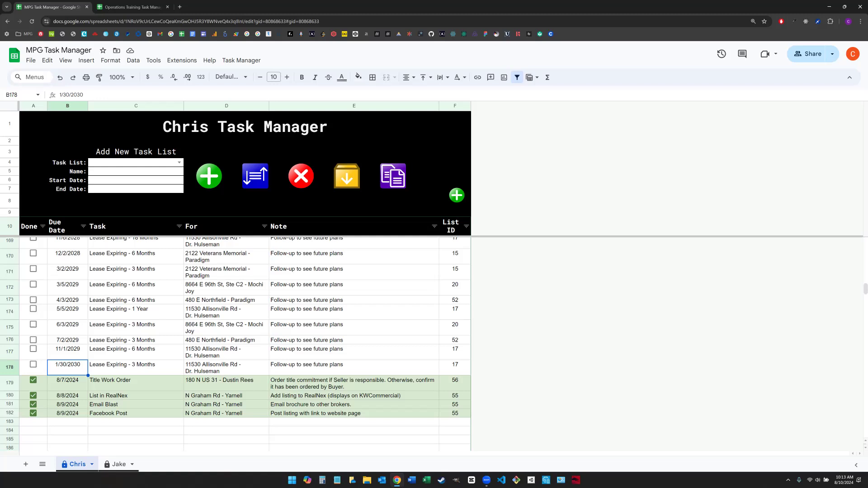
Archive all completed tasks from the current MPG Task Manager sheet and confirm moving them to the Archive
click(136, 396)
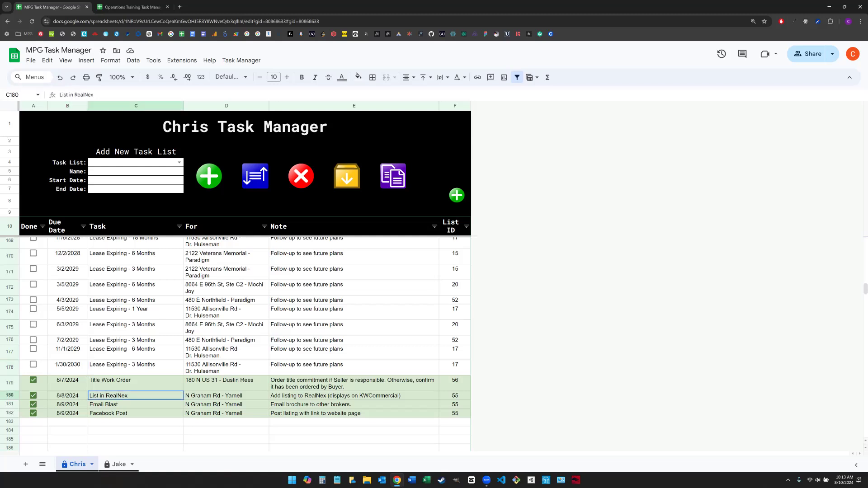
click(340, 182)
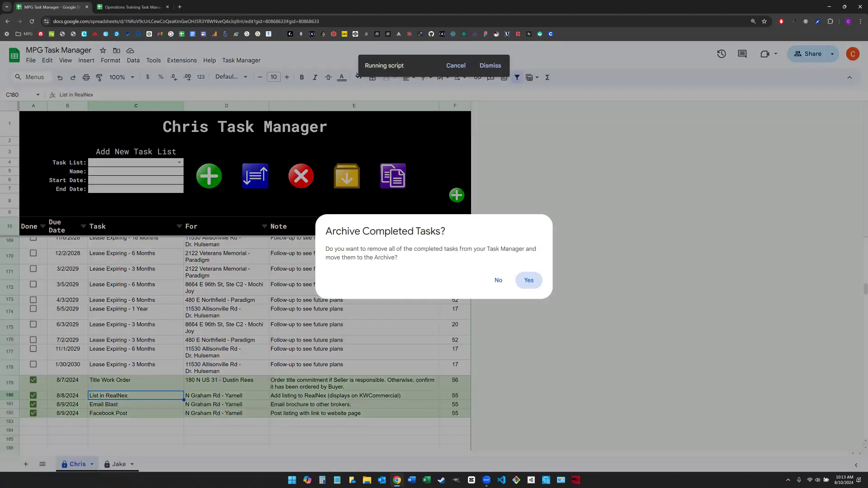
key(Return)
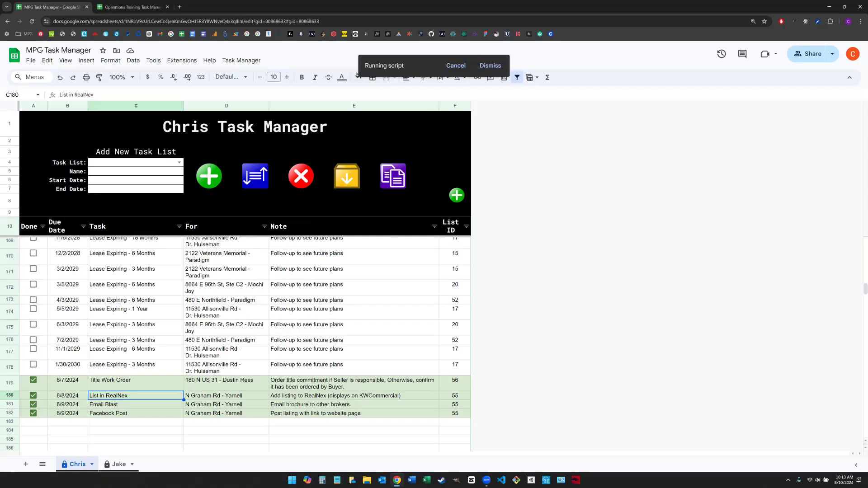
Review the remaining overdue, due-today and upcoming tasks from the start of the list through the mid-August entries
scroll(245, 343, up, 20)
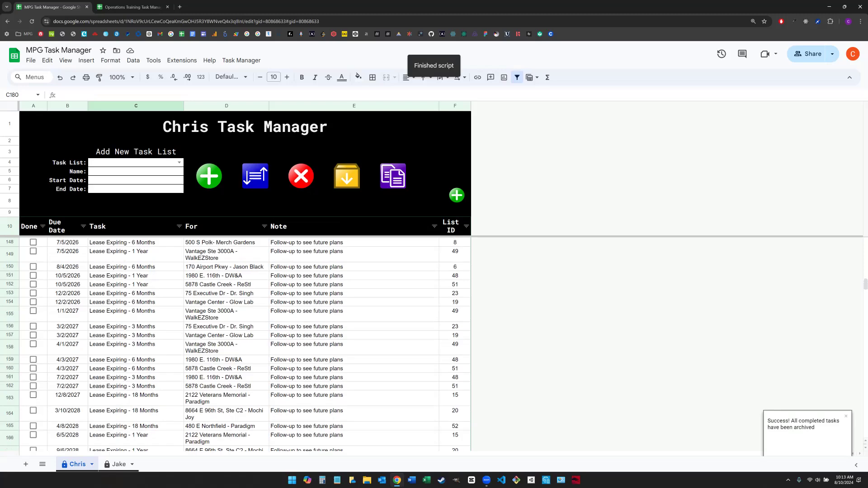
scroll(244, 343, up, 20)
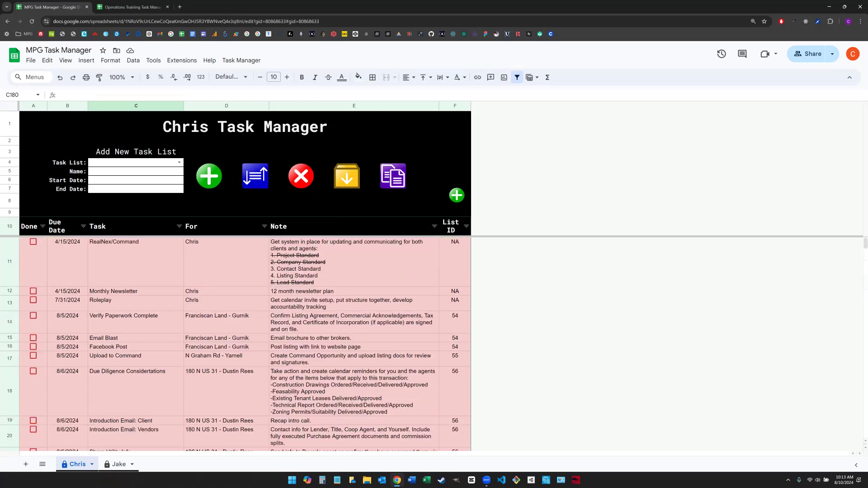
click(136, 262)
scroll(136, 263, down, 1)
scroll(244, 344, down, 5)
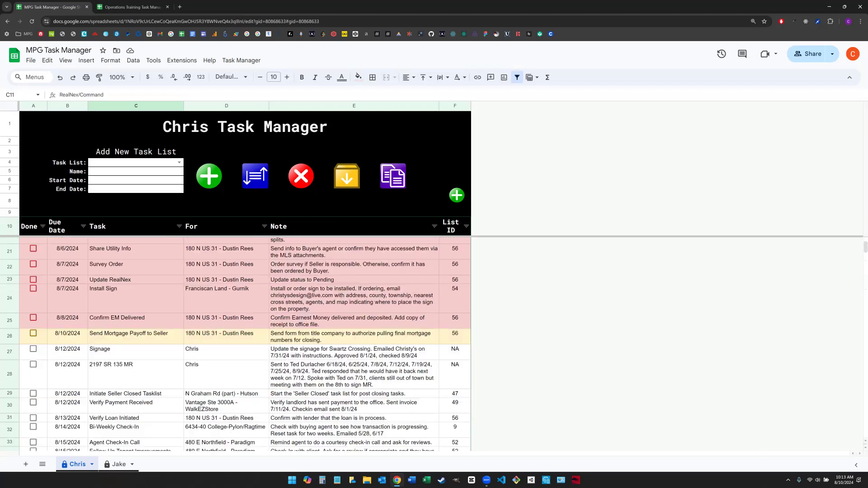
click(136, 376)
scroll(135, 376, down, 1)
click(136, 395)
scroll(136, 395, down, 1)
scroll(216, 223, up, 8)
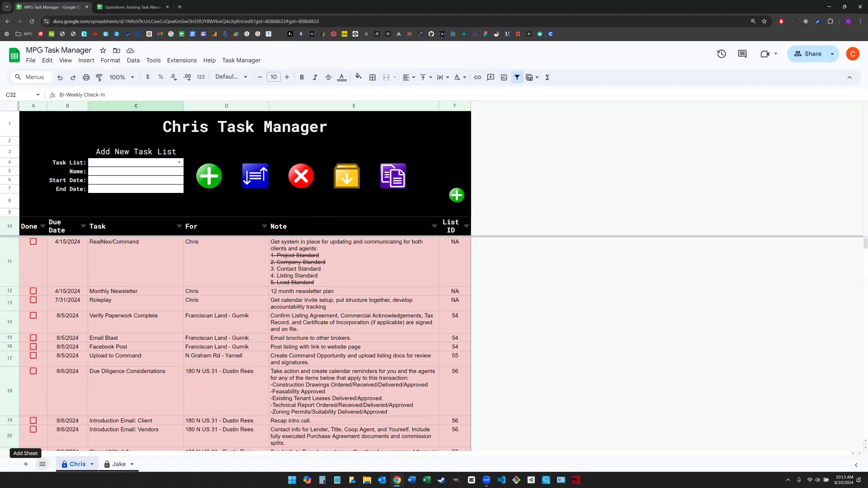
Look through the list of all sheets, including the hidden task list templates, and switch back to the Operations Training Task Manager 2.0 spreadsheet
click(42, 465)
scroll(83, 398, down, 3)
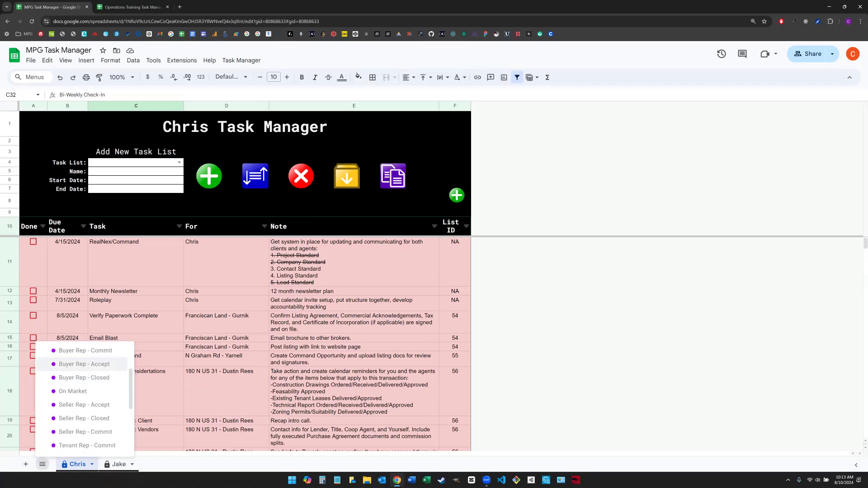
scroll(83, 391, down, 3)
scroll(83, 392, down, 2)
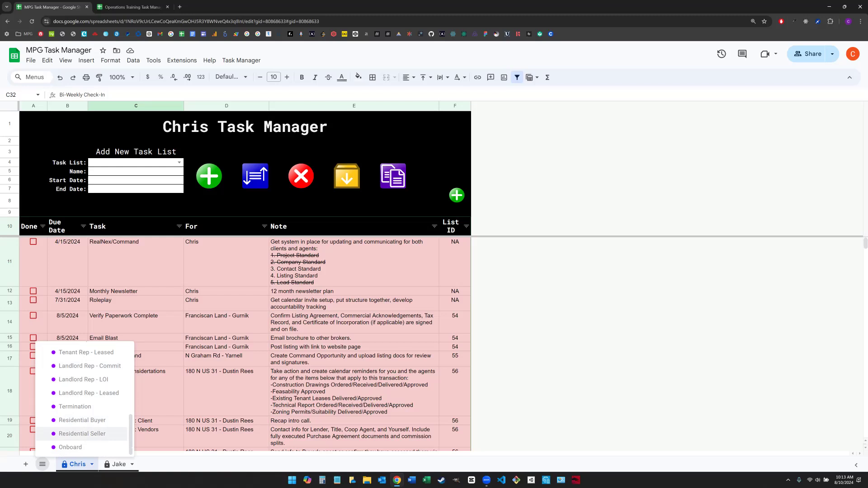
scroll(85, 398, up, 5)
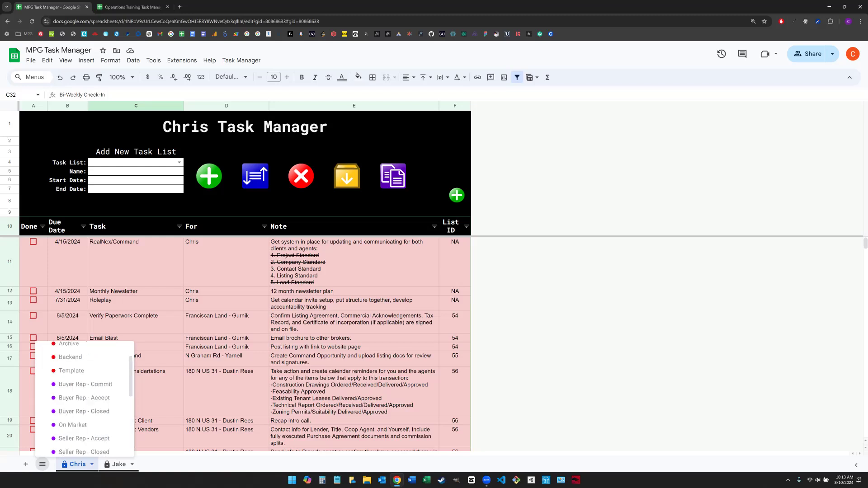
scroll(84, 407, up, 1)
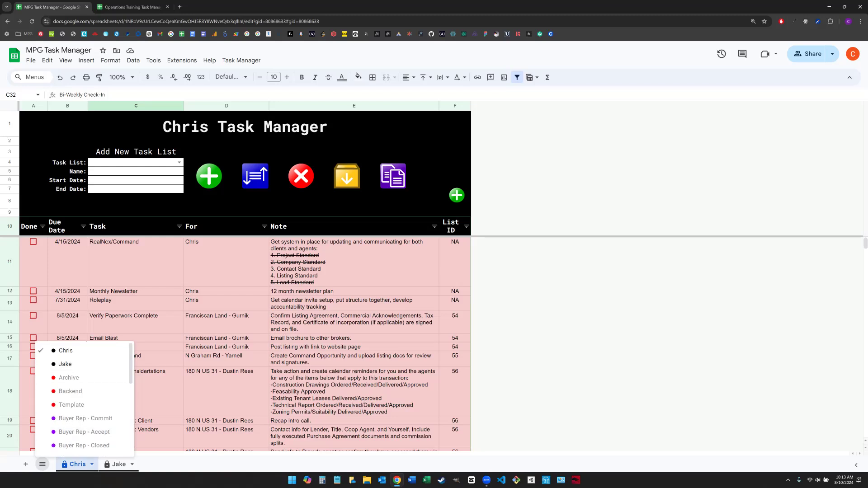
click(181, 464)
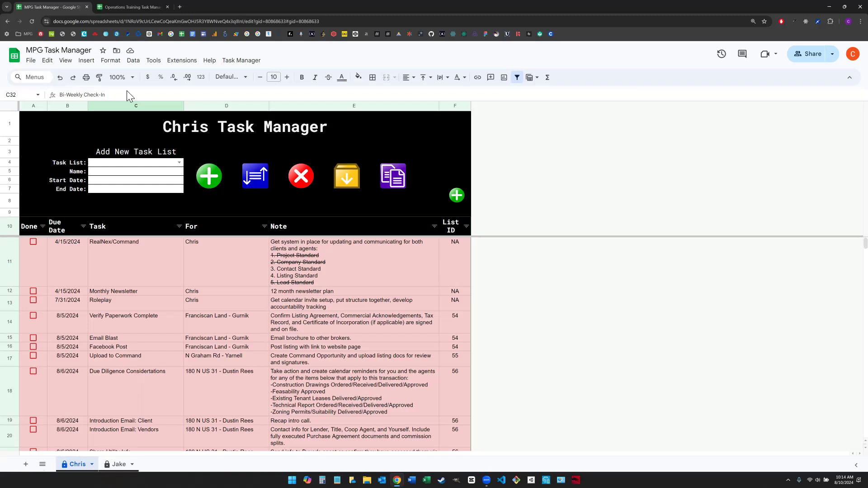
click(117, 11)
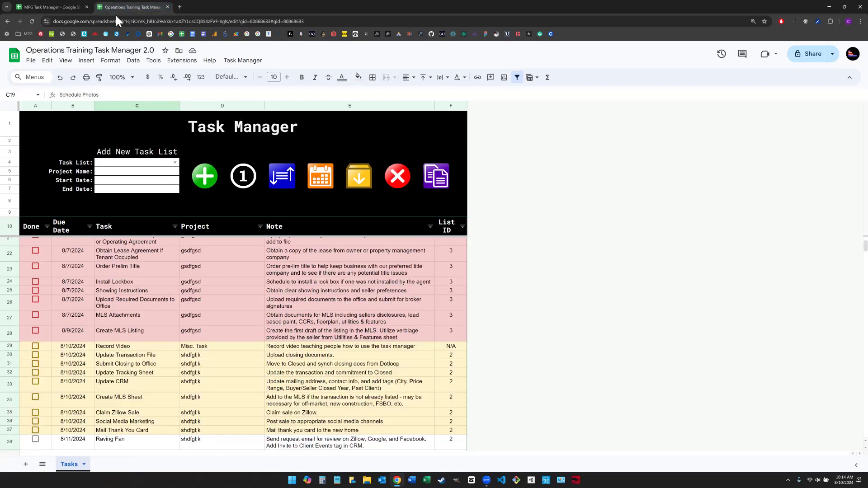